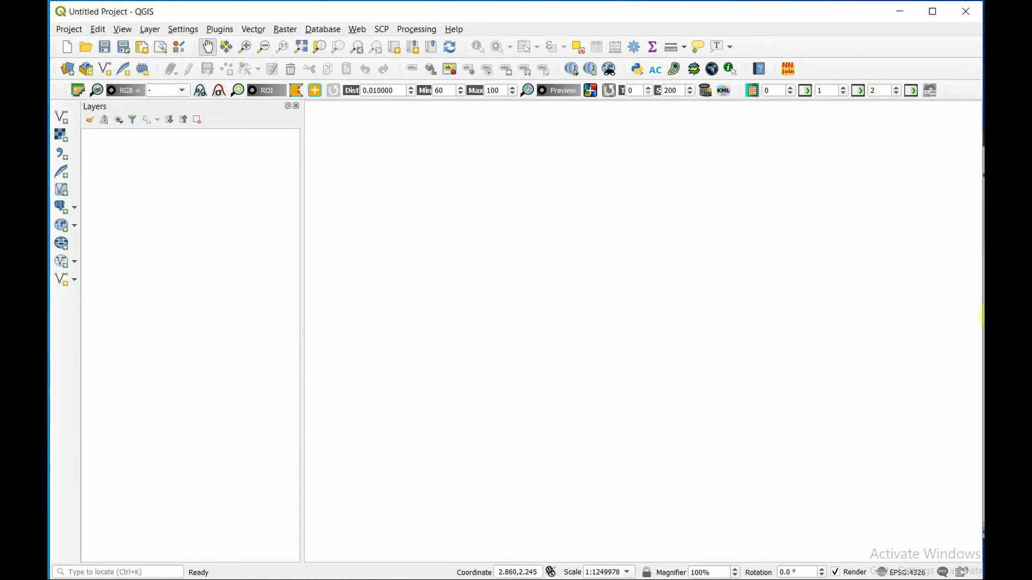
- Add N42E075.hgt and N42E076.hgt from the DEM Project folder as layers, and toggle the N42E076 layer's visibility off and on
click(988, 314)
drag(493, 338, 166, 233)
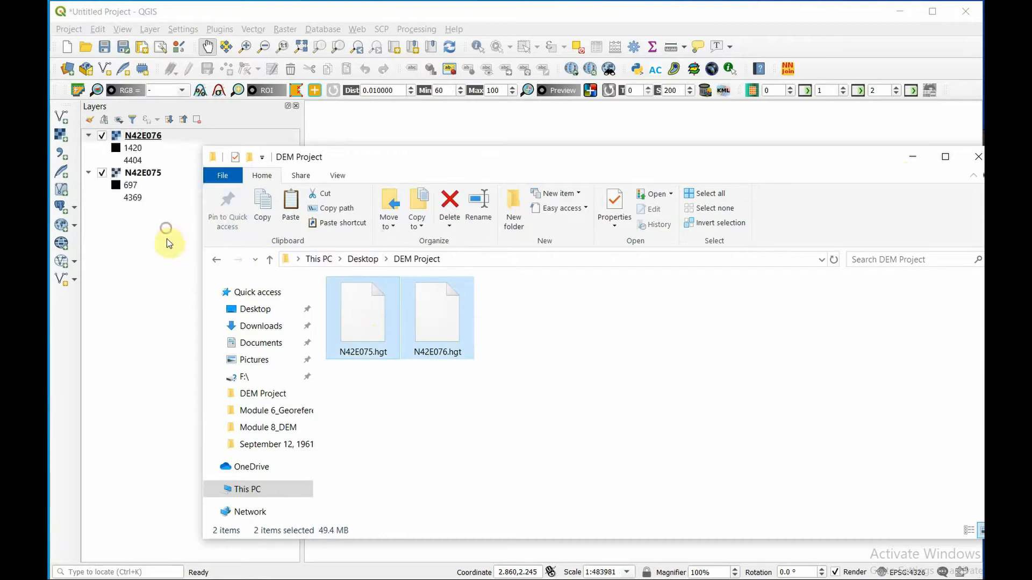
click(162, 266)
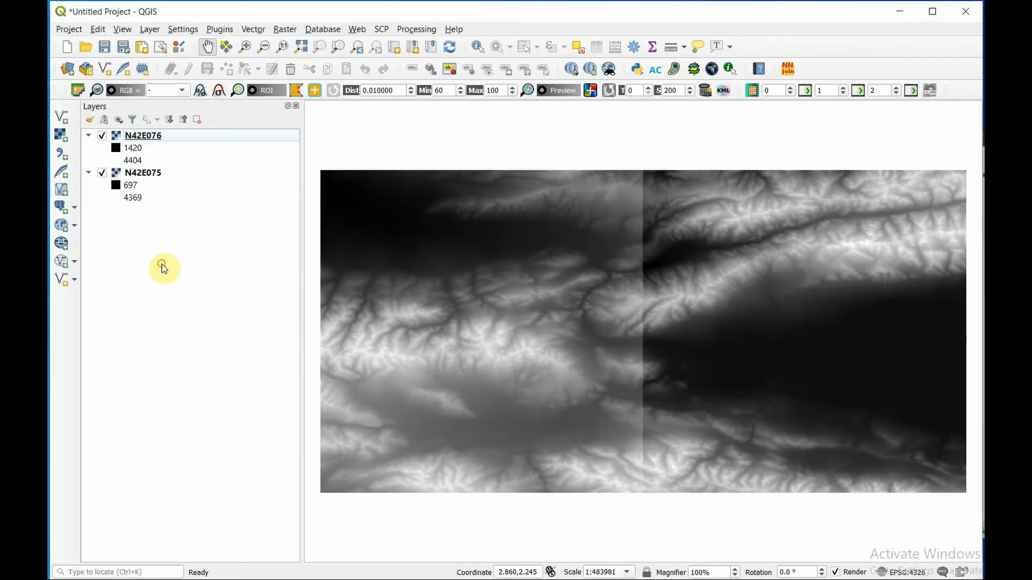
click(101, 136)
click(101, 136)
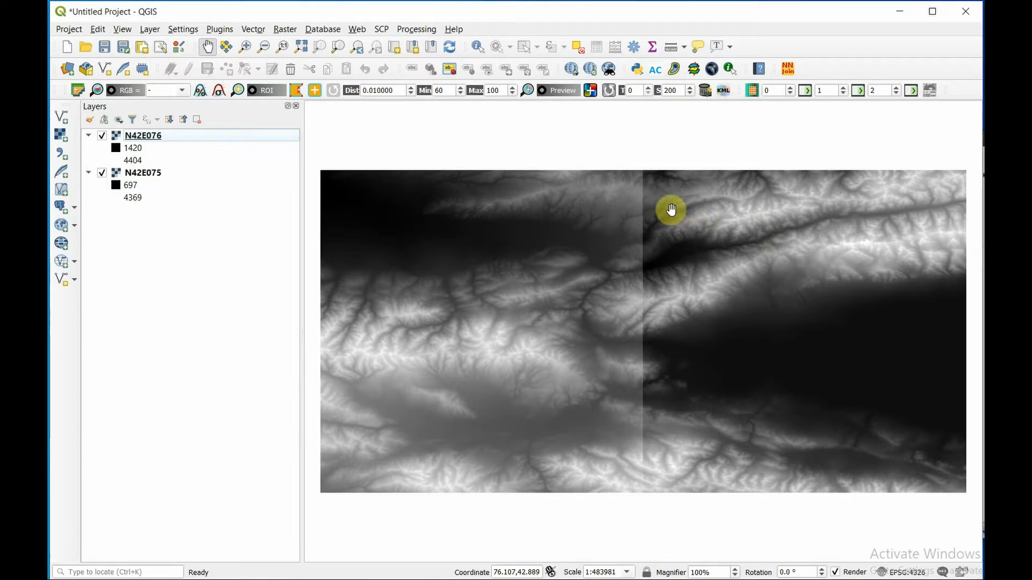
- Start Build Virtual Raster with both DEM tiles, N42E075 and N42E076, as input layers
click(285, 29)
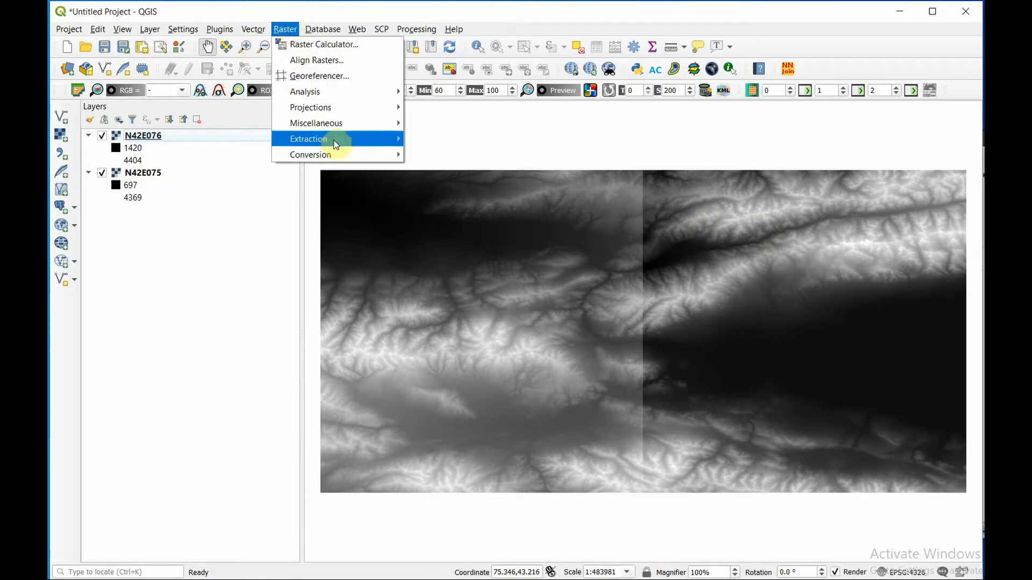
mouse_move(352, 123)
click(429, 124)
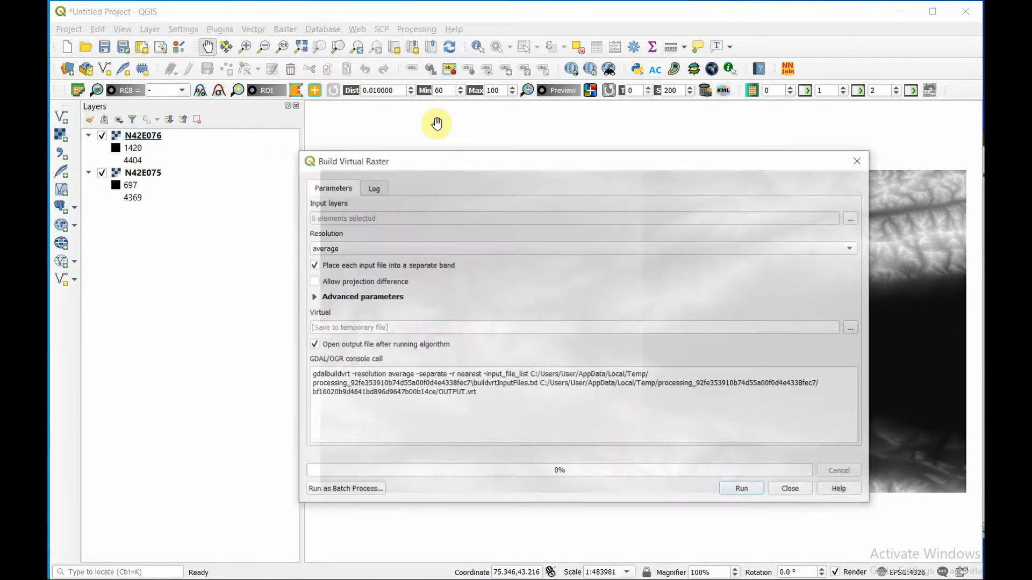
click(853, 218)
click(704, 230)
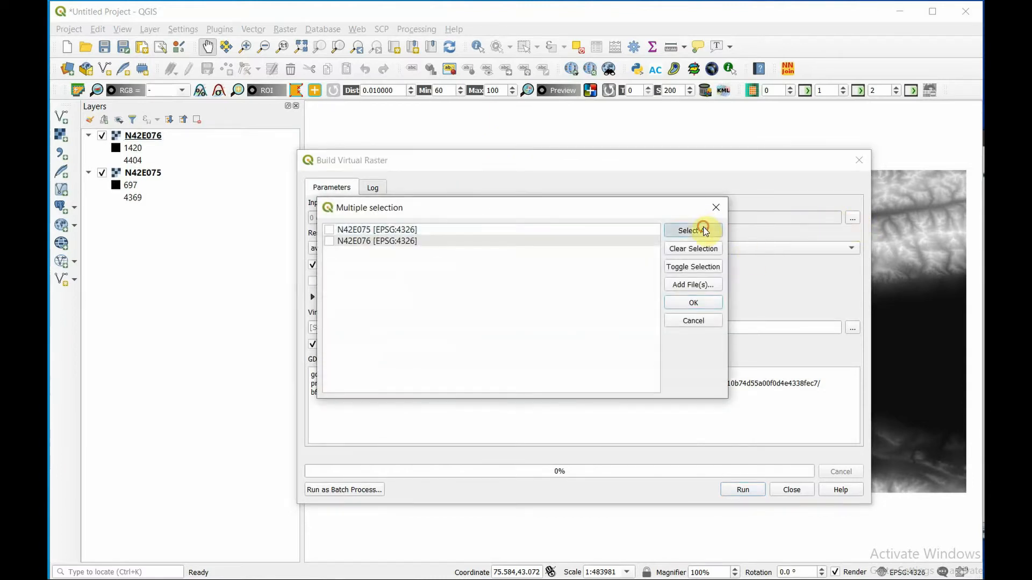
click(700, 302)
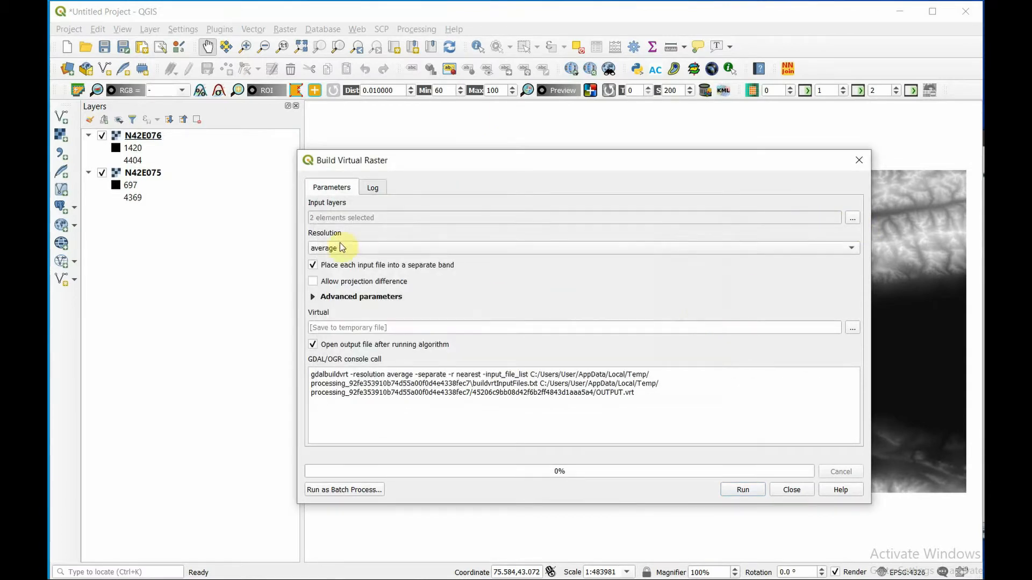
- Set the virtual raster's resolution to highest and disable placing each input file into a separate band
click(356, 251)
click(357, 260)
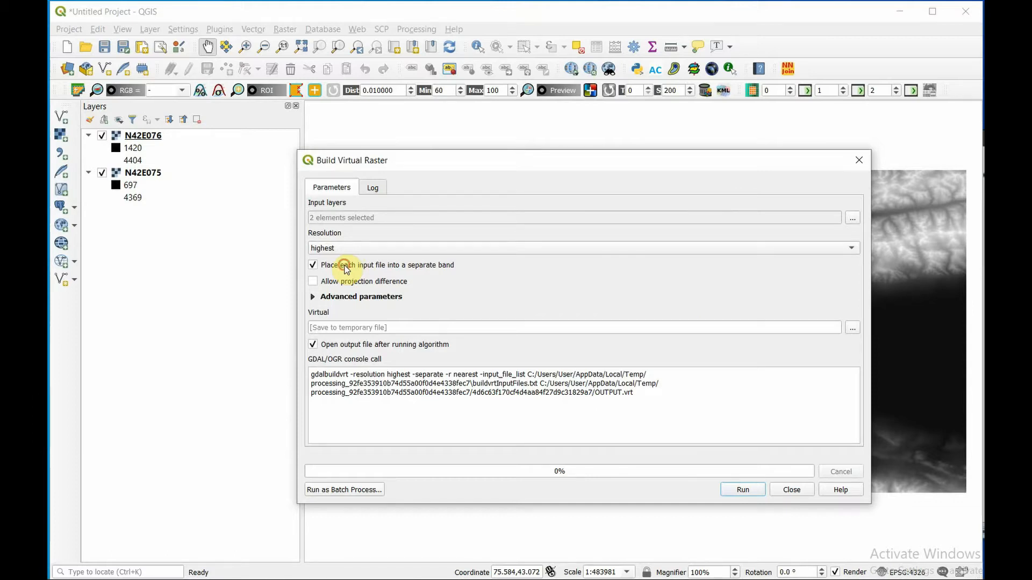
click(346, 266)
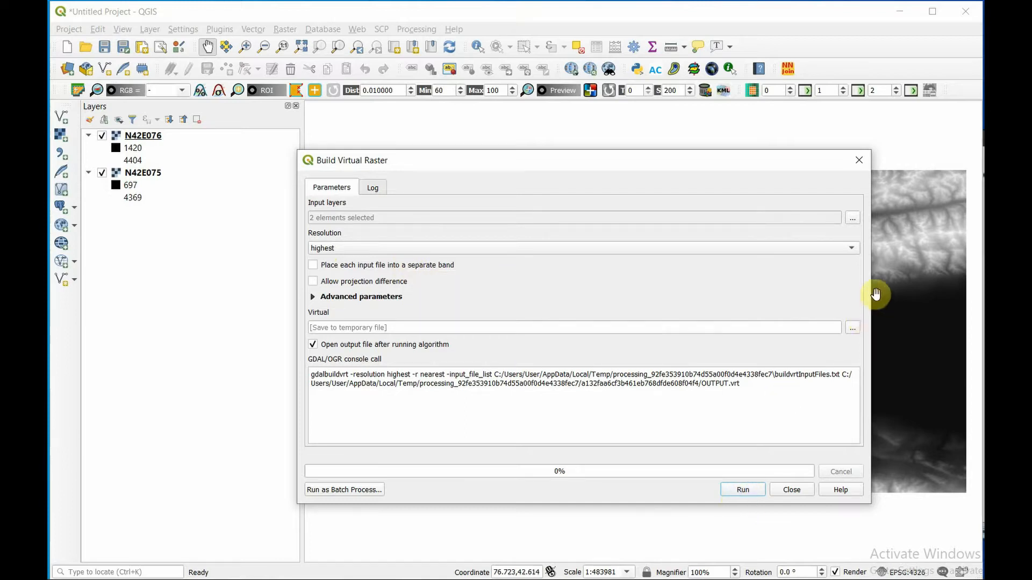
- Save the virtual raster output as "balykchi area DEM" in the DEM Project folder and run the merge
click(853, 328)
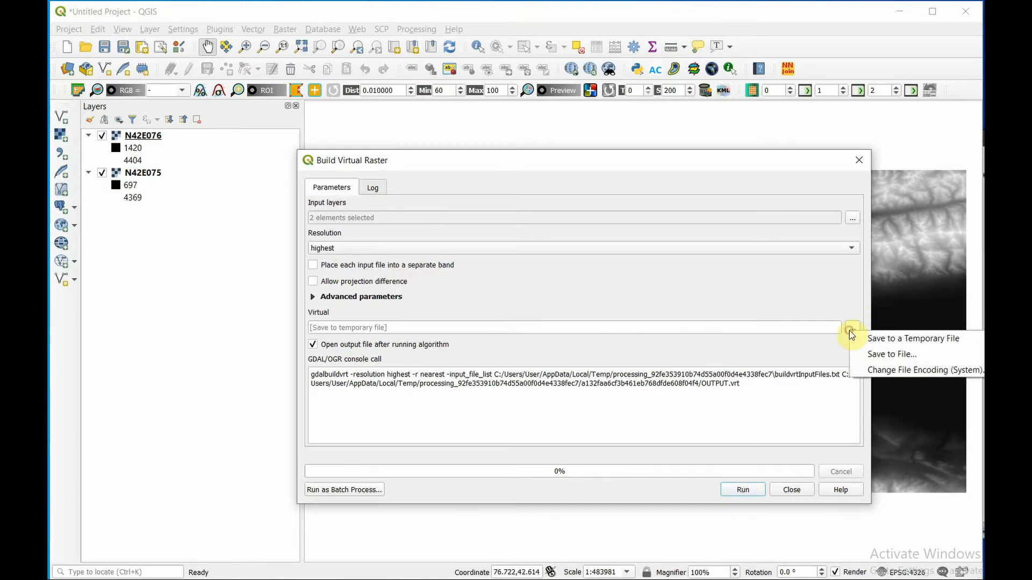
click(891, 354)
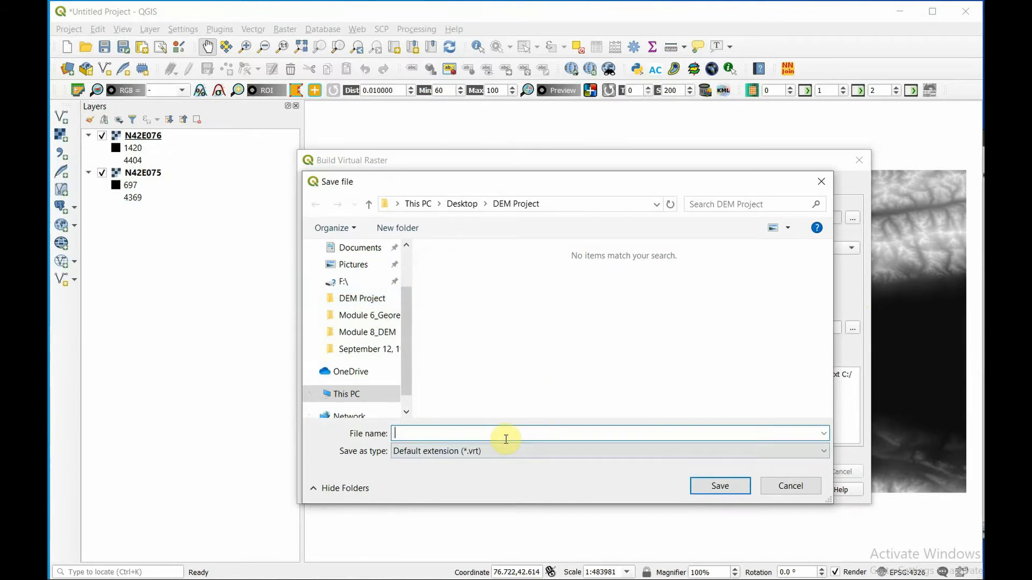
text(balykchi )
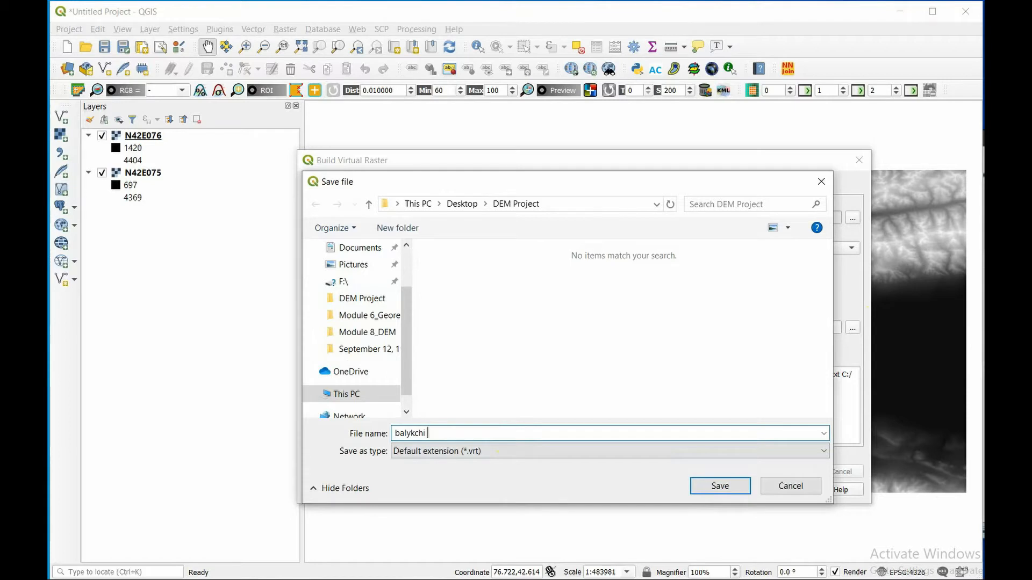
text(area DEM)
key(Return)
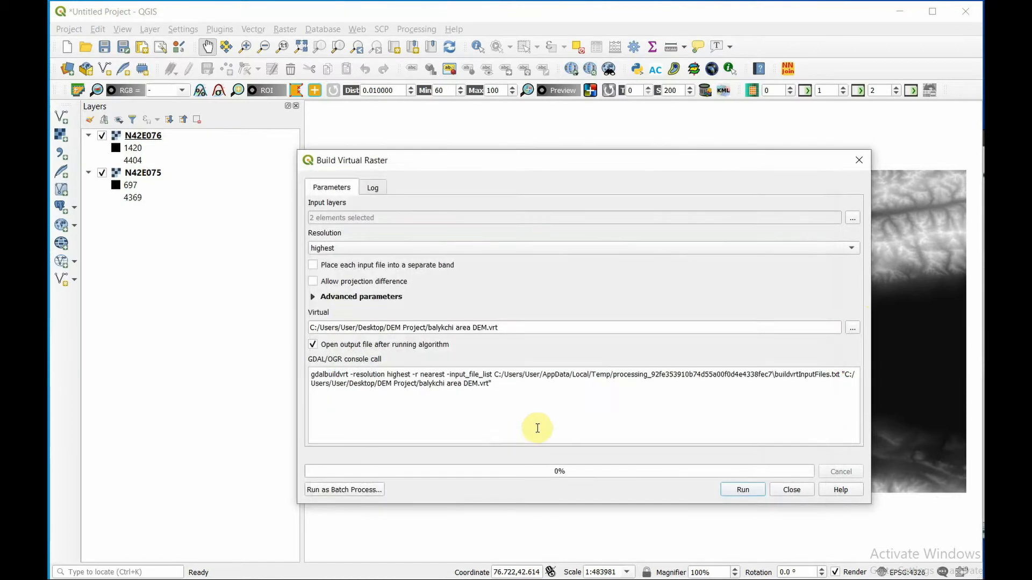
click(733, 494)
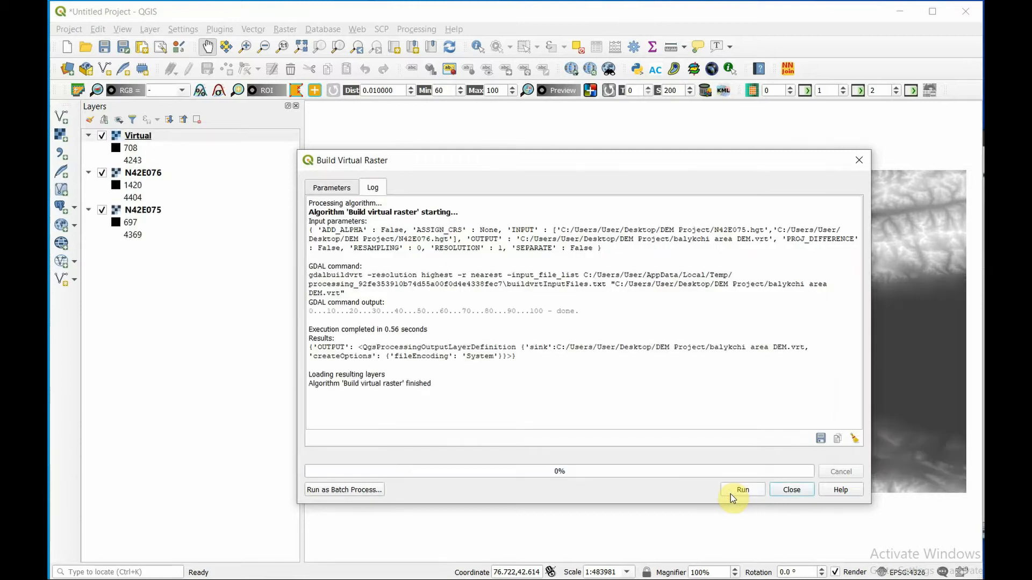
click(790, 489)
- Remove the original N42E076 and N42E075 tile layers from the project
click(142, 172)
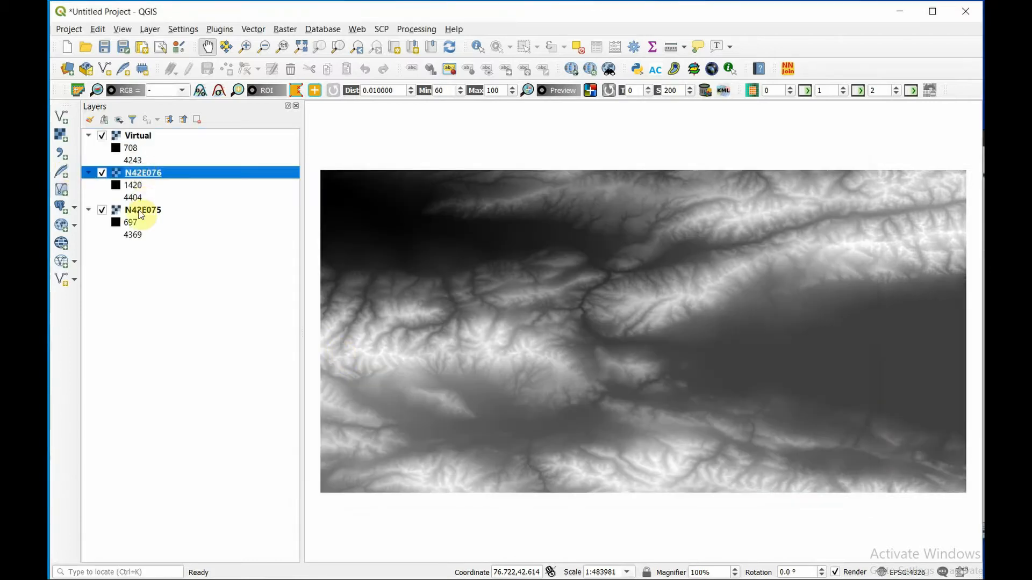
ctrl+click(143, 210)
click(200, 119)
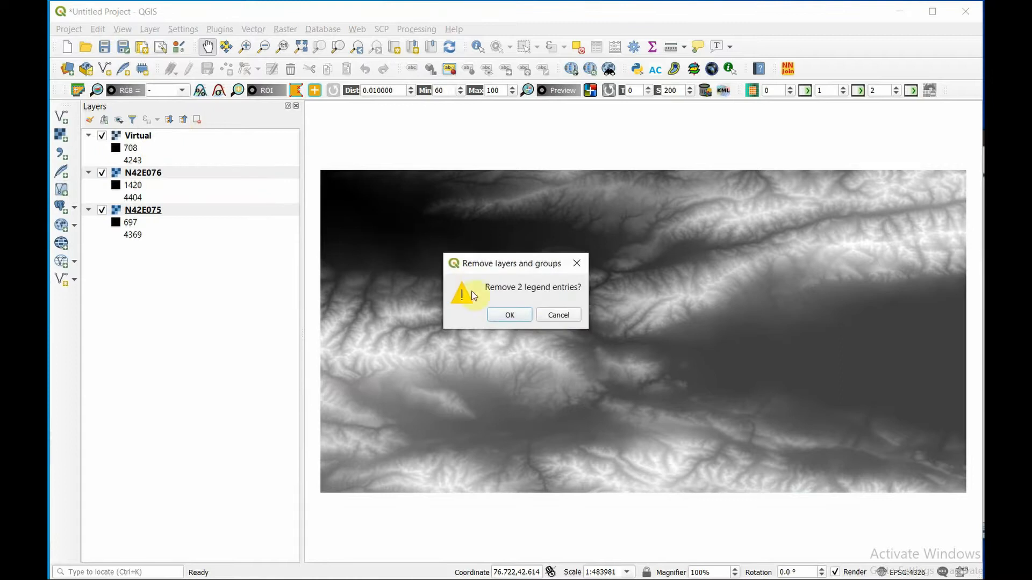
click(509, 316)
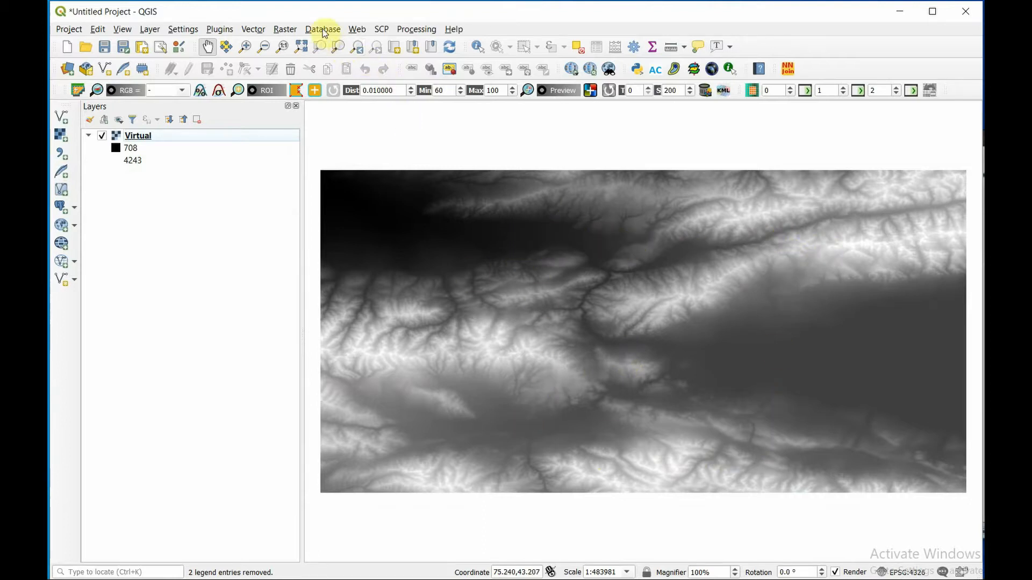
- Set up Clip Raster by Extent for the Virtual layer with a canvas-drawn extent of about 75.734–76.587 by 42.377–42.866
click(275, 29)
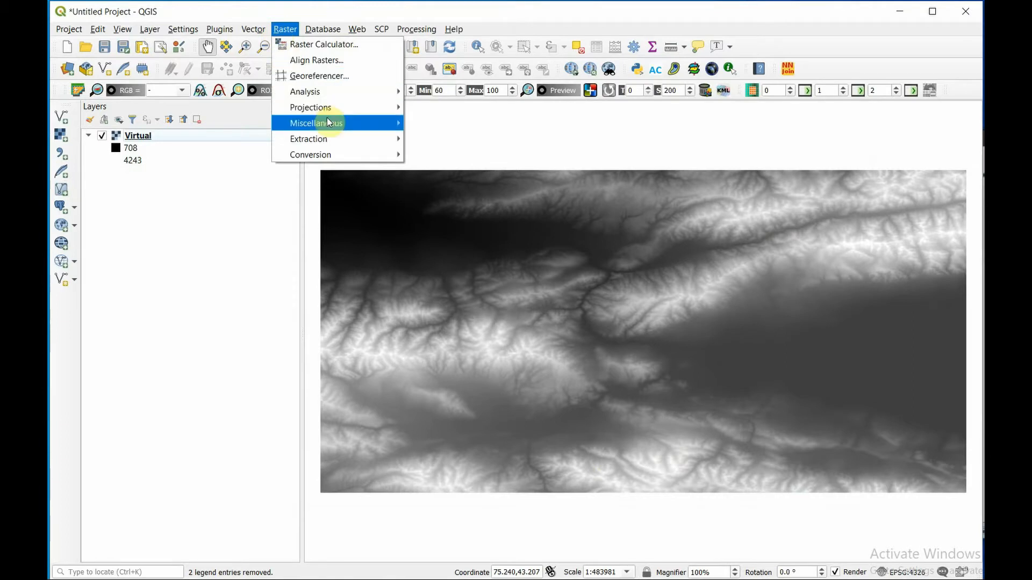
mouse_move(335, 140)
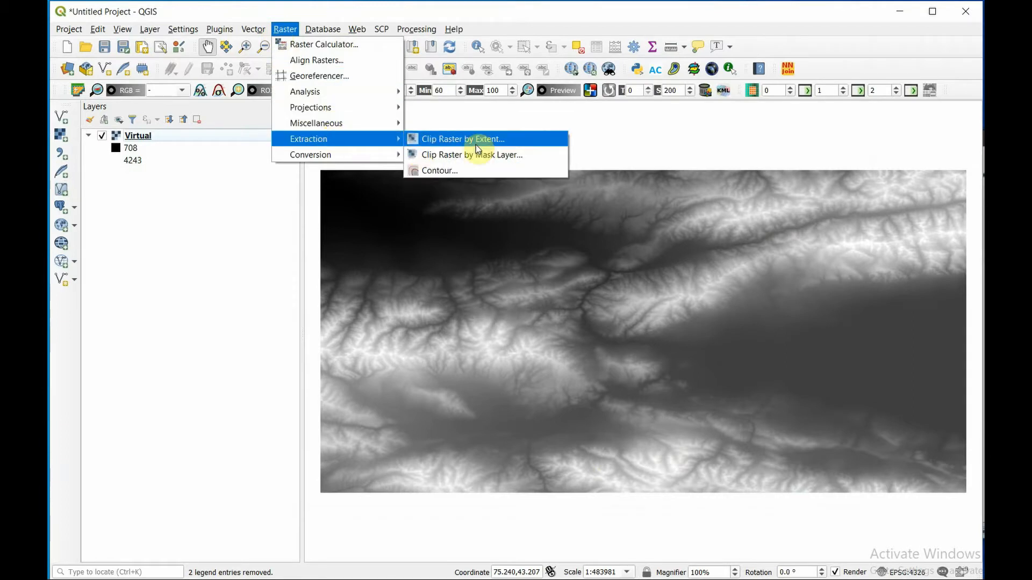
click(478, 143)
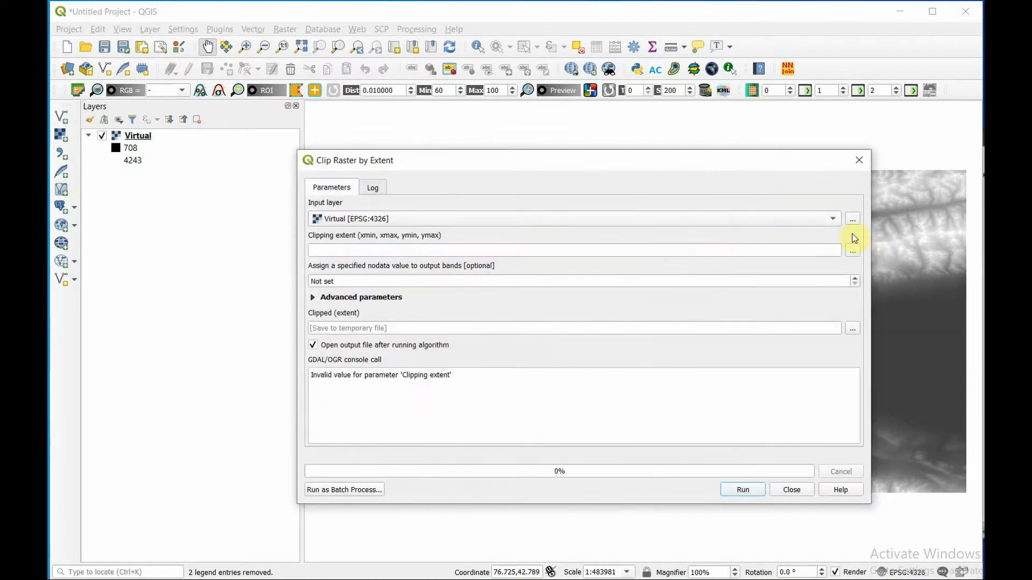
click(852, 250)
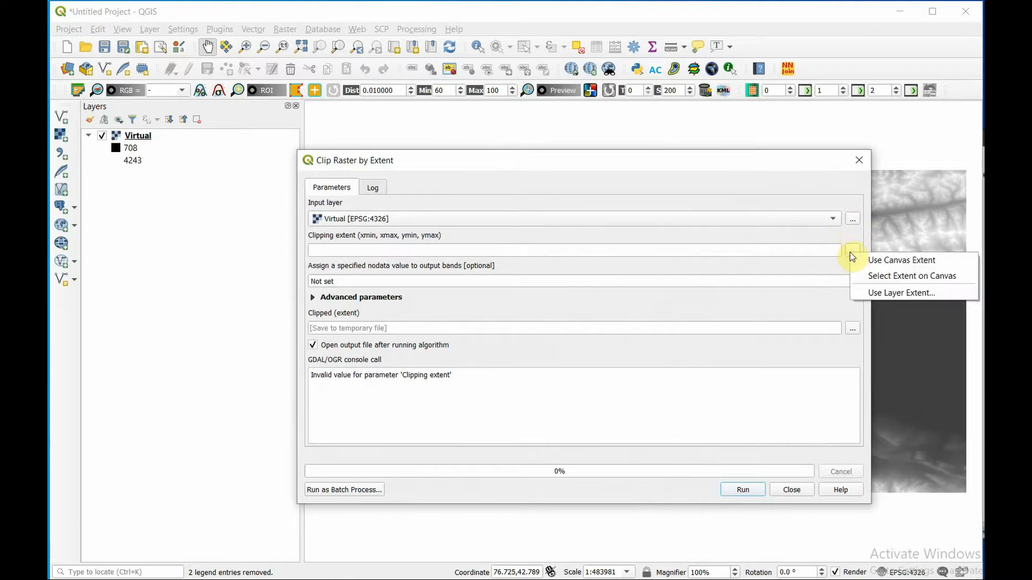
click(893, 277)
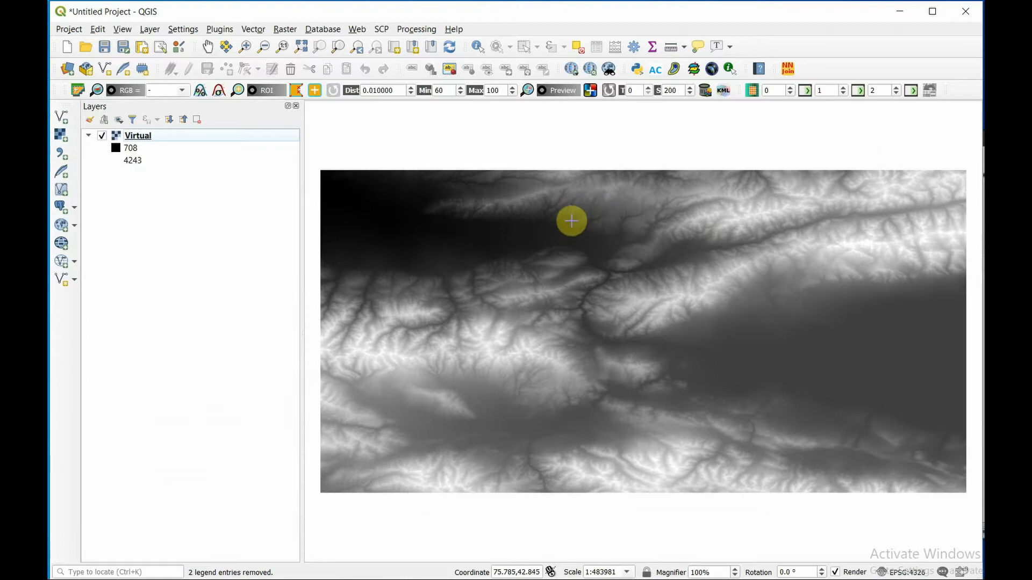
drag(559, 214, 834, 369)
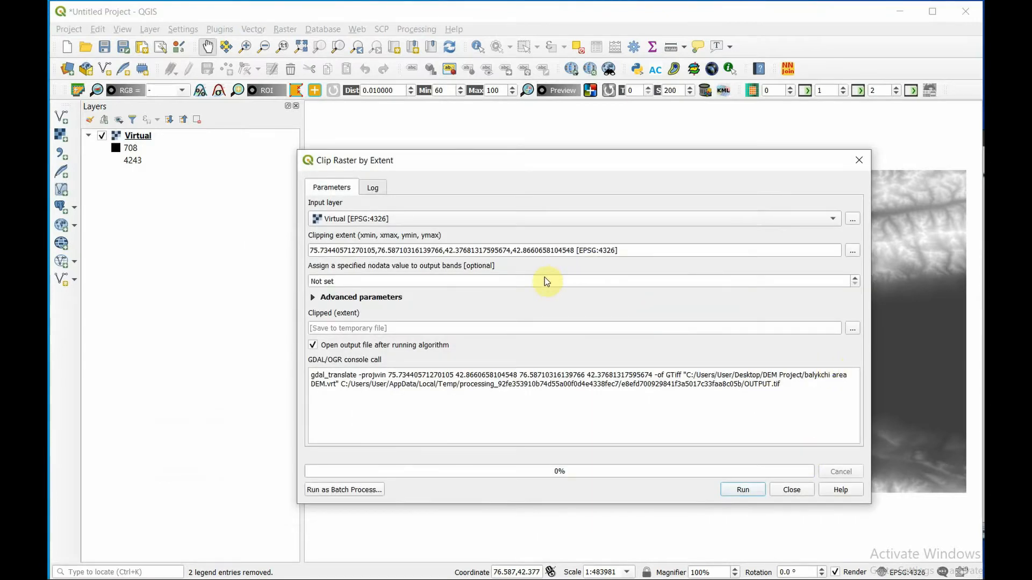
- Save the clip output as the VRT file "Balykchi area clipped DEM" in the DEM Project folder and run the clip
click(853, 330)
click(882, 352)
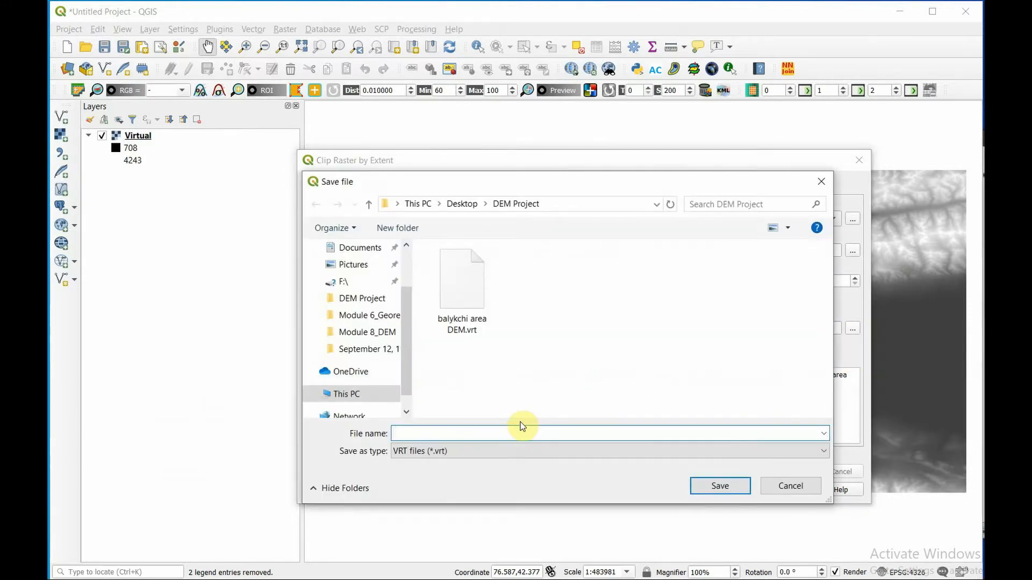
text(Balyk)
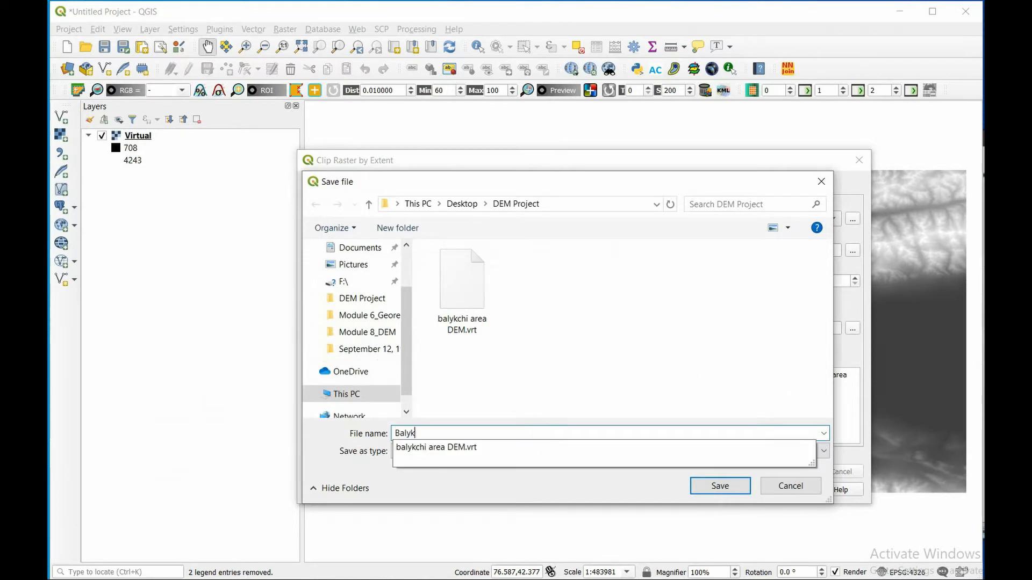
text(chi area clipped DEM)
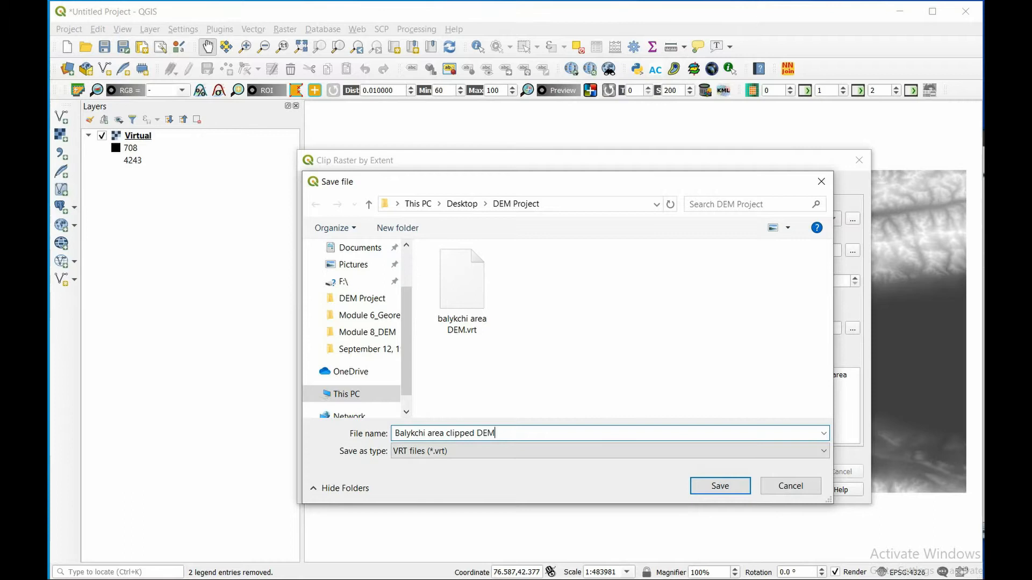
key(Return)
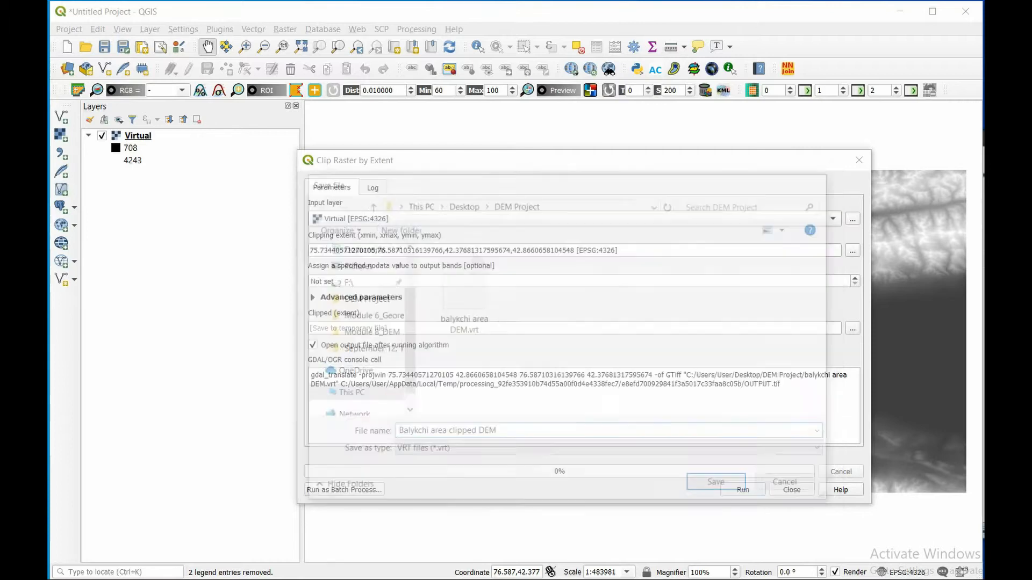
click(755, 491)
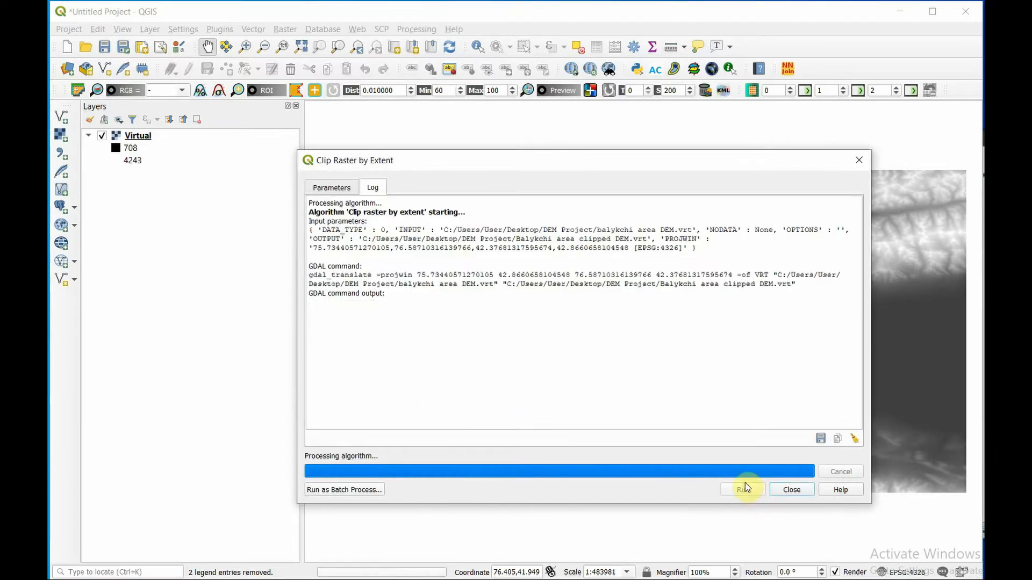
click(793, 491)
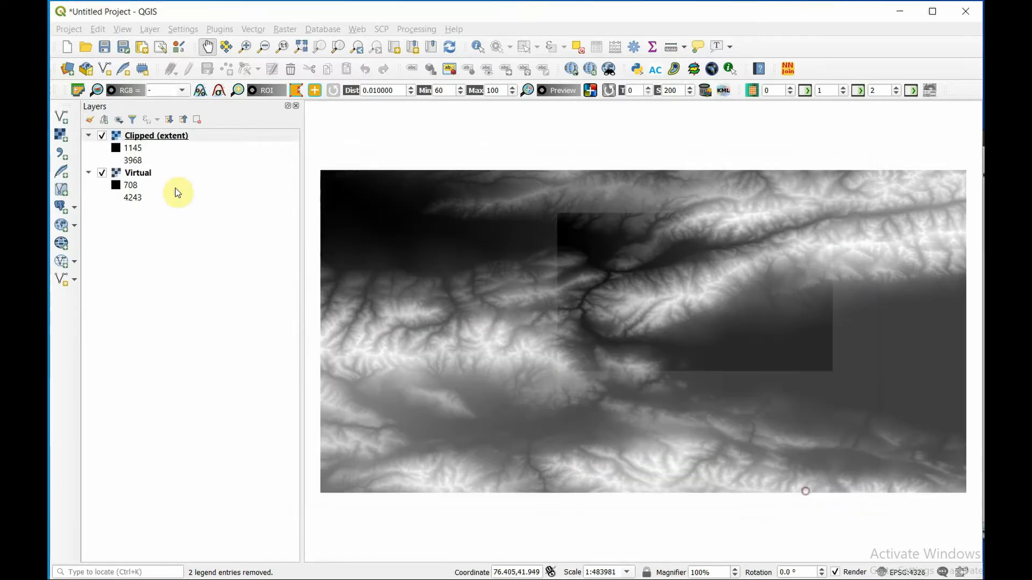
- Hide and remove the Virtual layer, and zoom the map to the Clipped (extent) layer
click(102, 173)
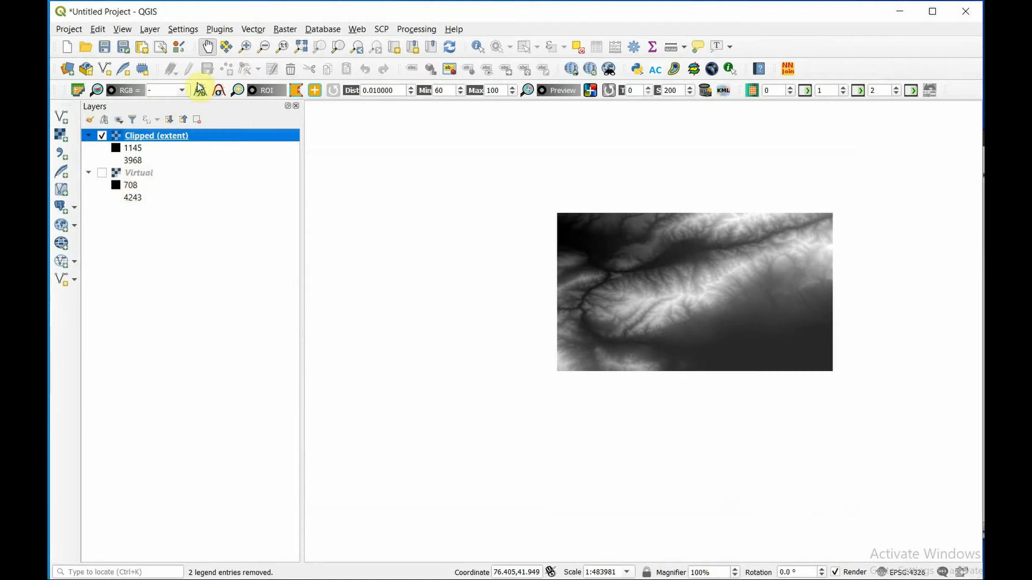
click(139, 172)
click(196, 121)
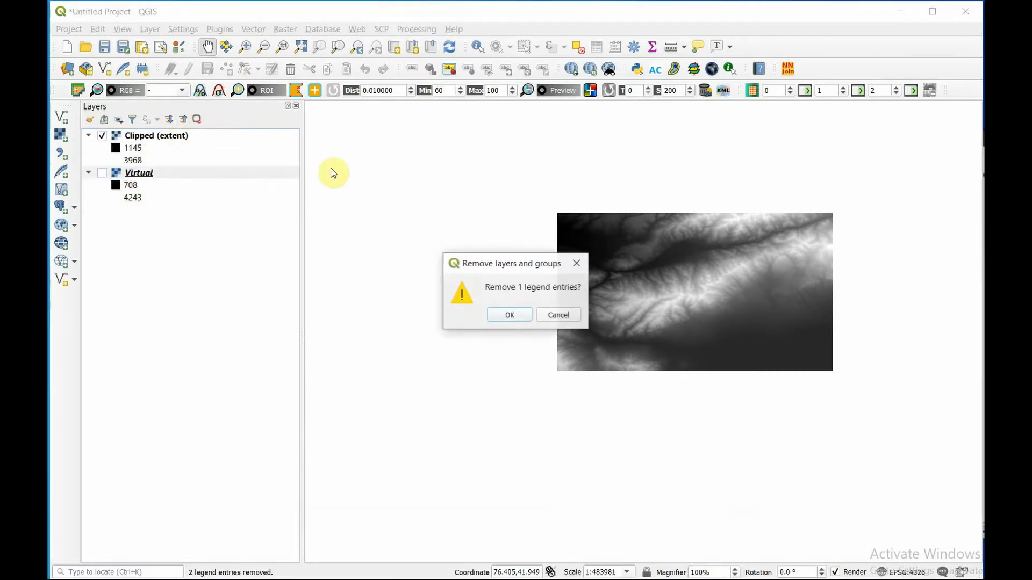
click(510, 317)
right_click(176, 137)
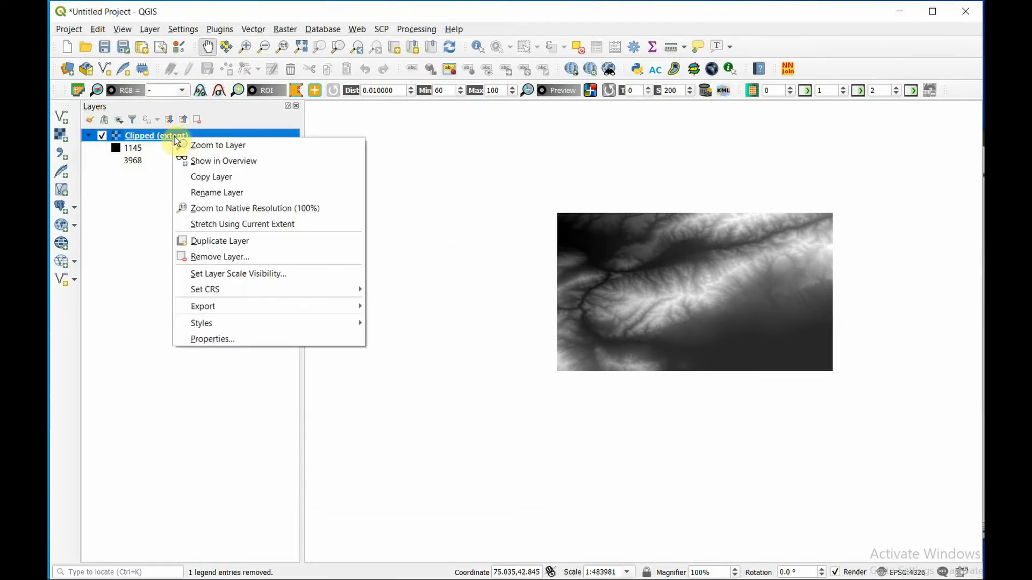
click(185, 143)
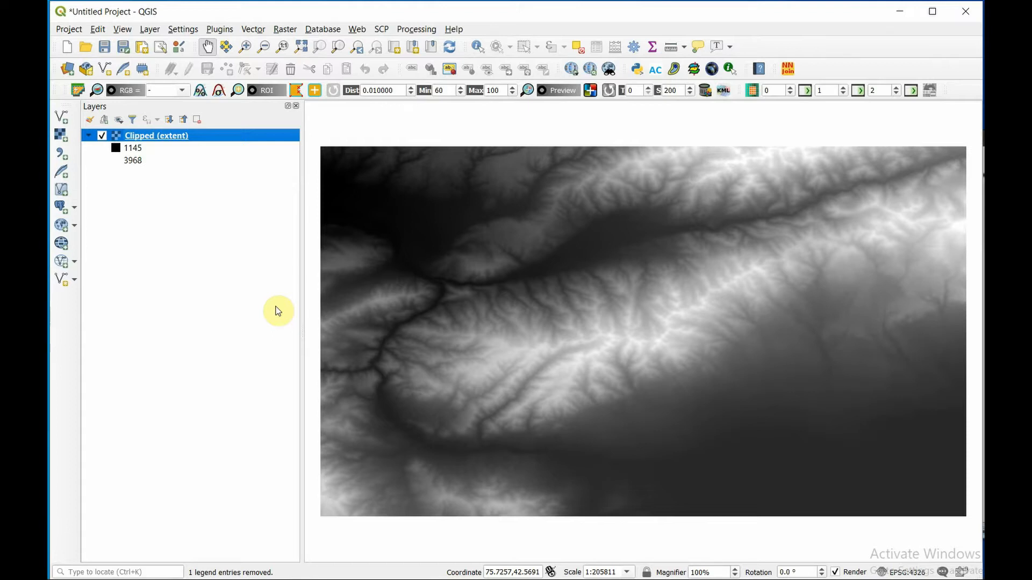
- Generate an Aspect raster from band 1 of the Clipped (extent) layer with default options and a temporary output file
click(286, 30)
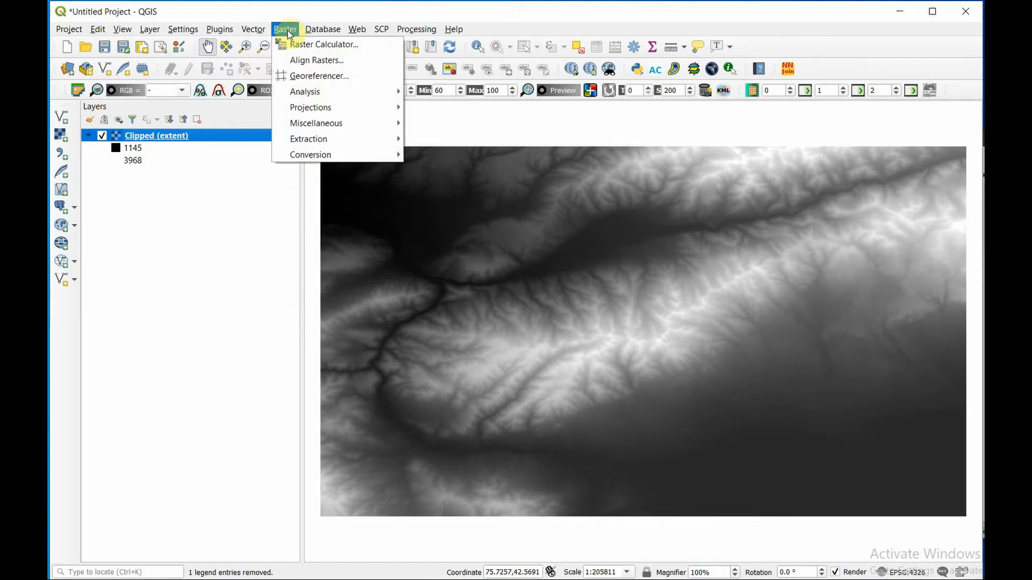
mouse_move(333, 92)
click(430, 94)
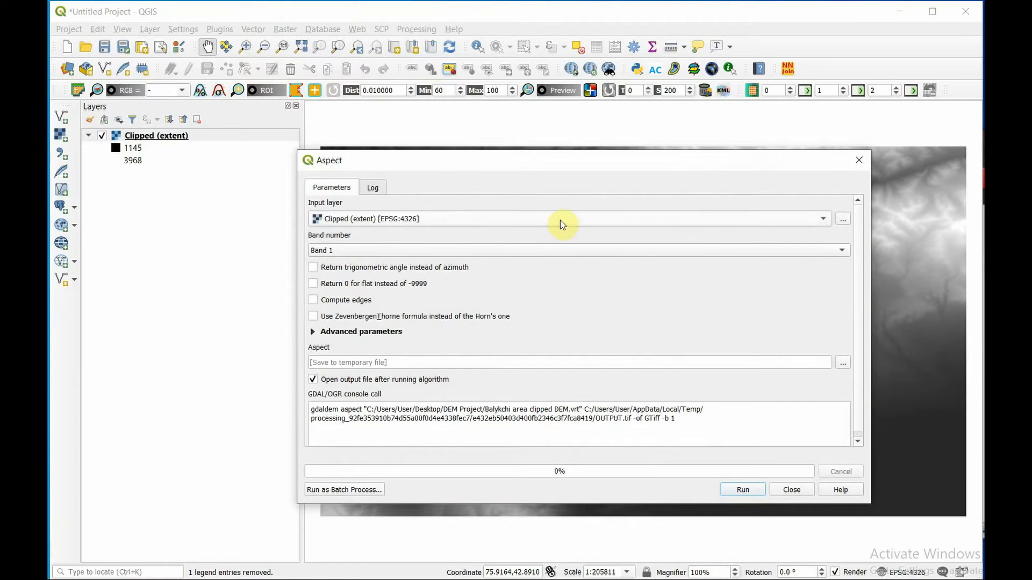
click(843, 366)
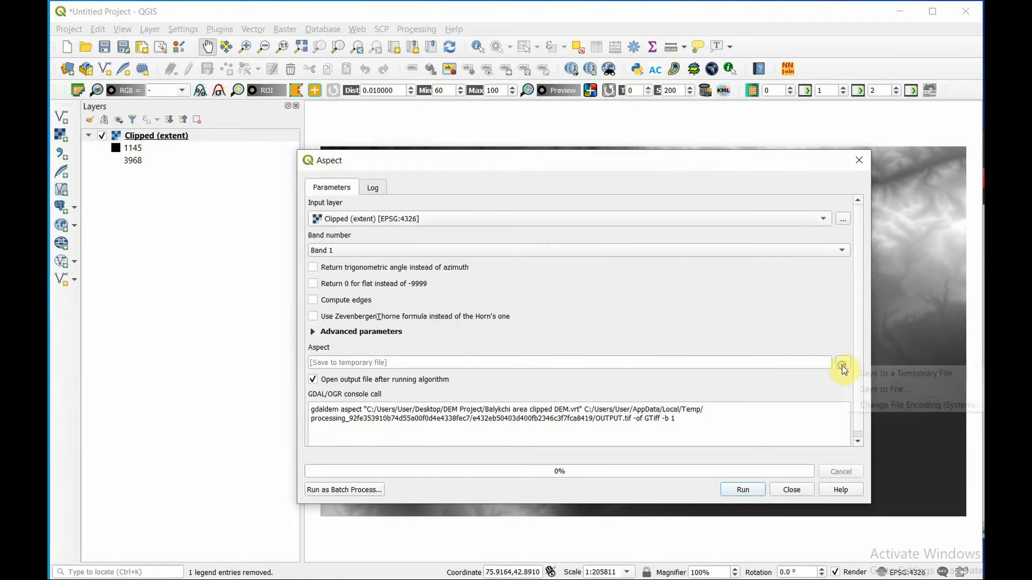
click(809, 340)
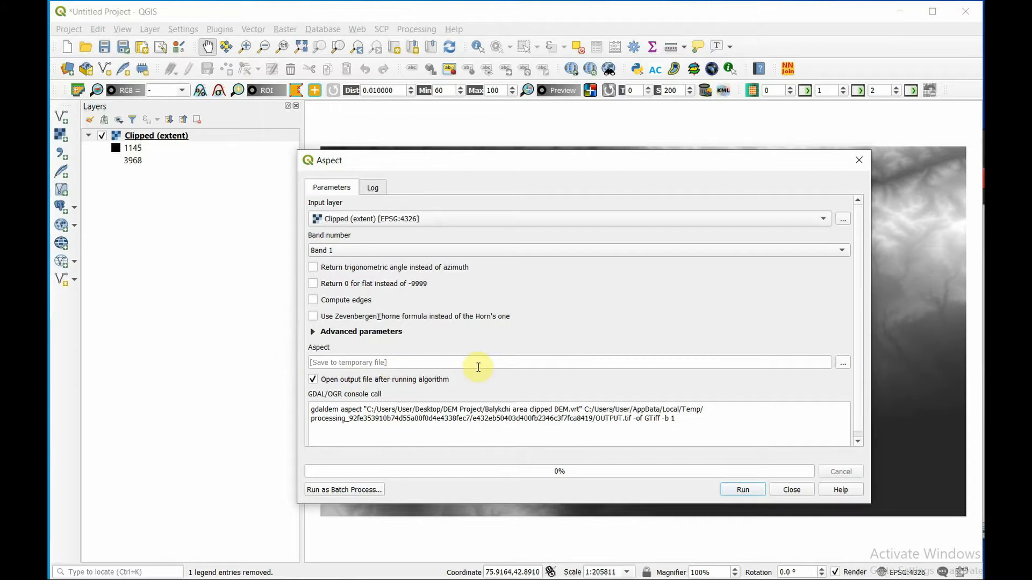
click(754, 494)
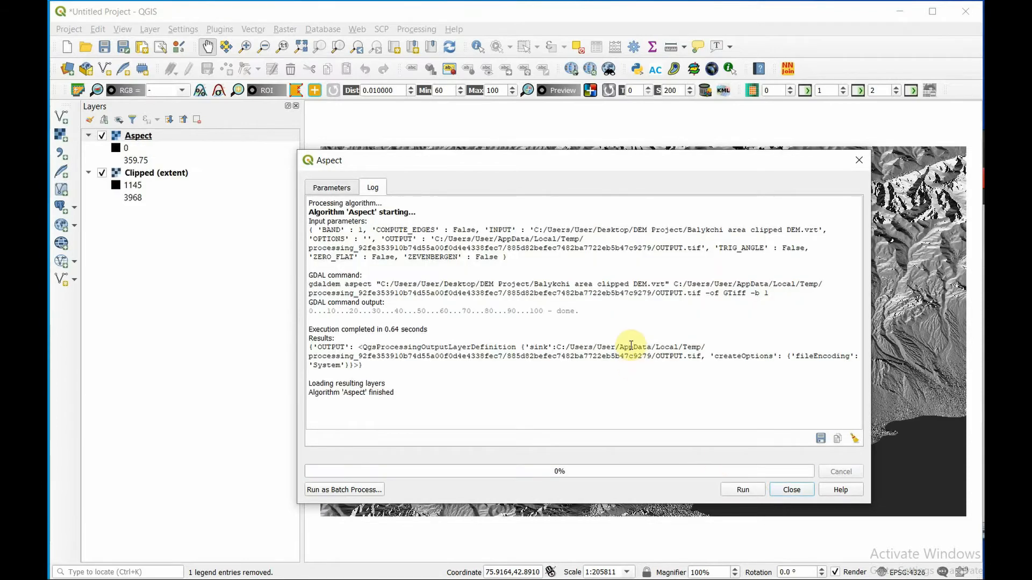
click(778, 490)
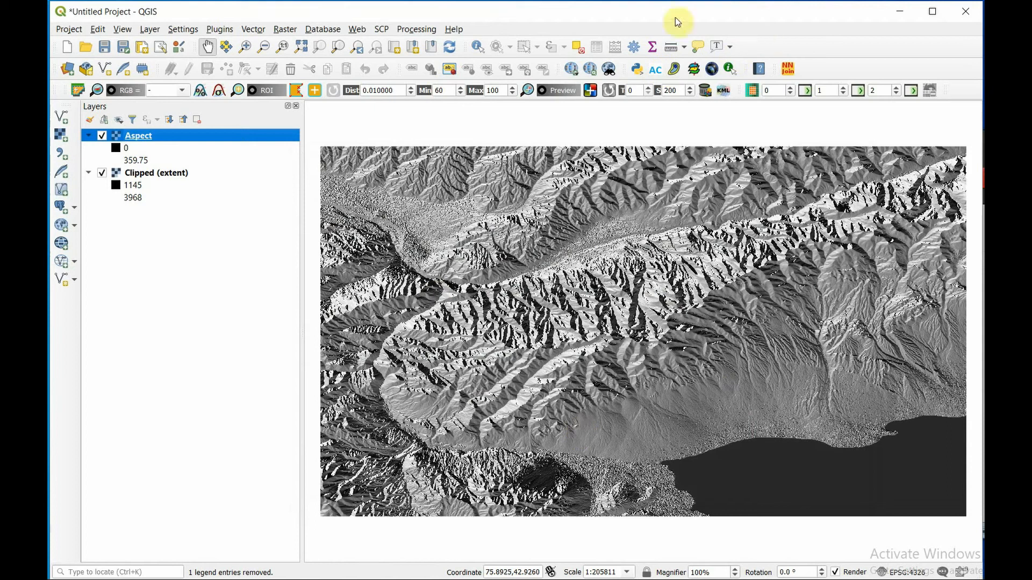
- Identify the aspect values at several points on the mountain slopes and near the lake in the Aspect layer
click(477, 49)
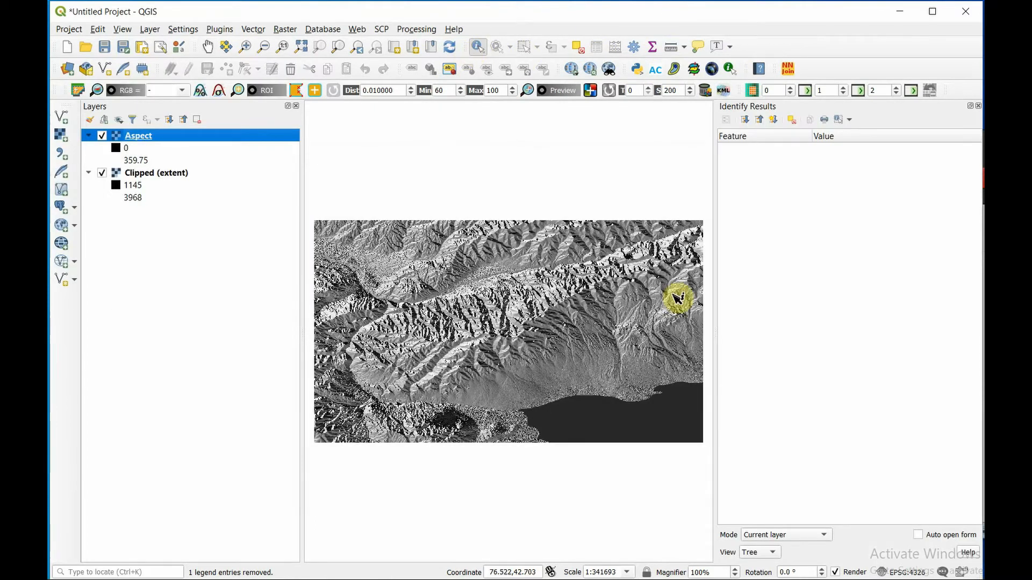
click(583, 322)
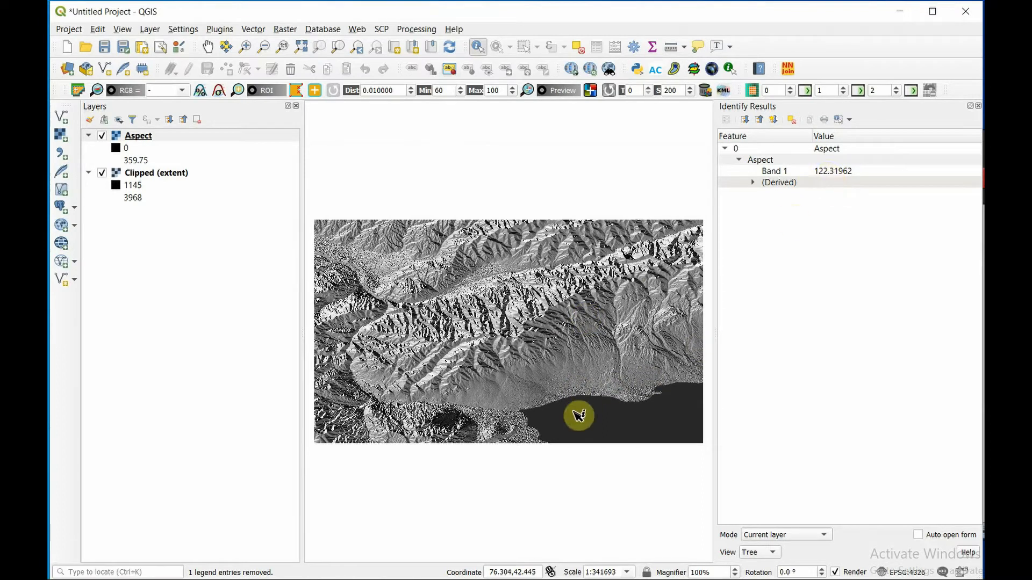
click(545, 371)
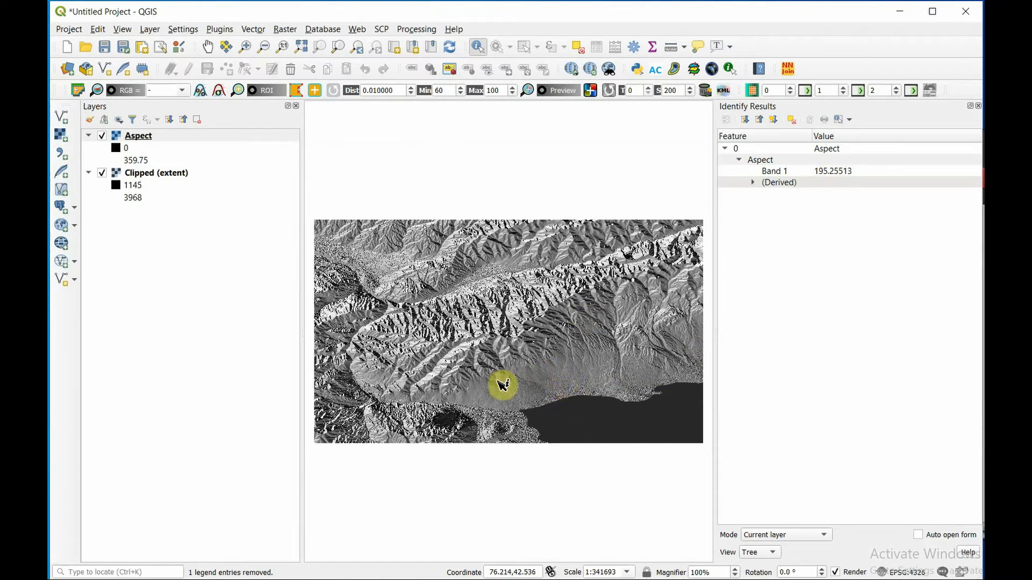
click(453, 422)
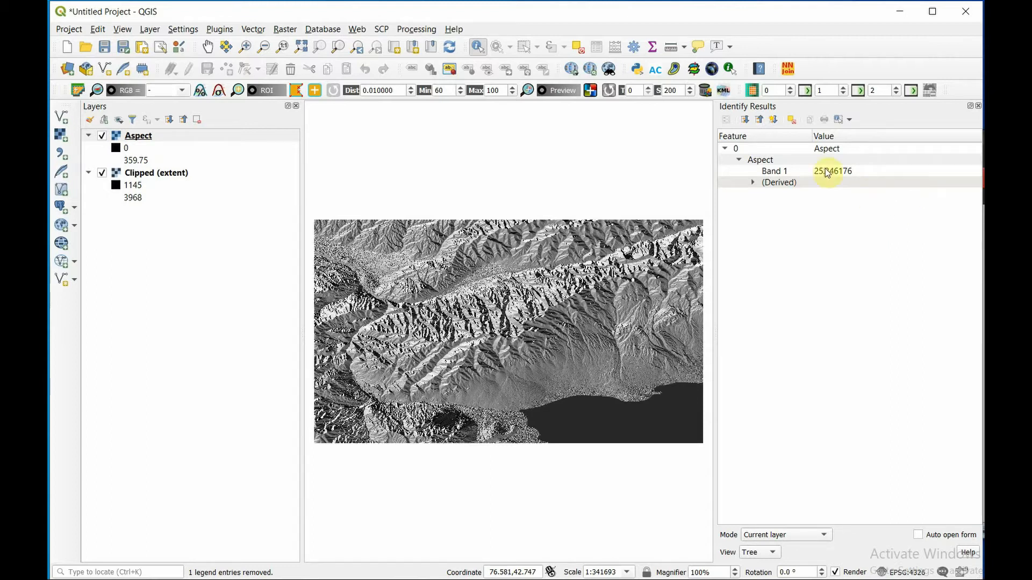
- Hide the Aspect layer, select Clipped (extent), and search the processing algorithms for "slope" to open GRASS r.slope.aspect
click(101, 135)
click(131, 173)
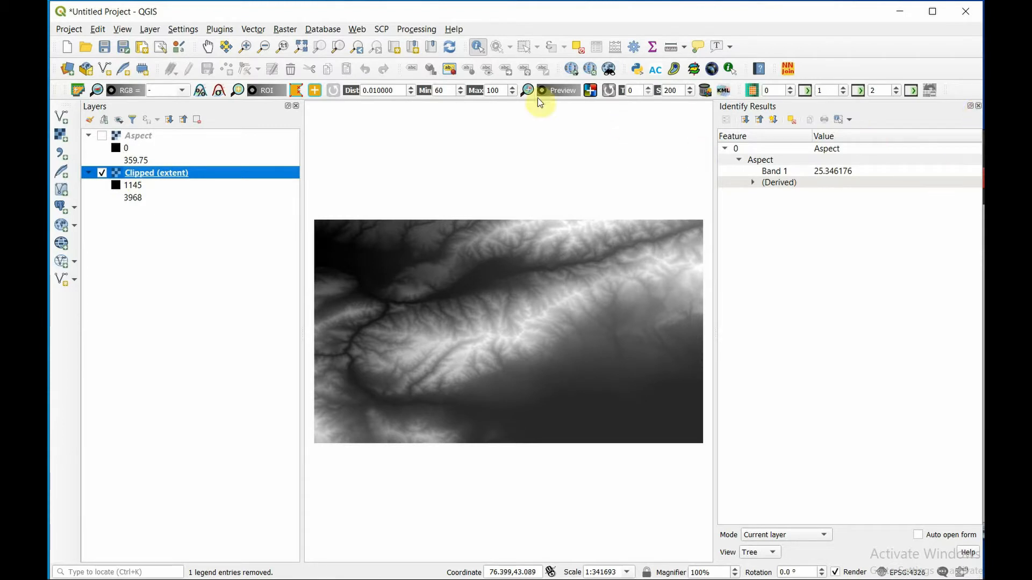
click(408, 31)
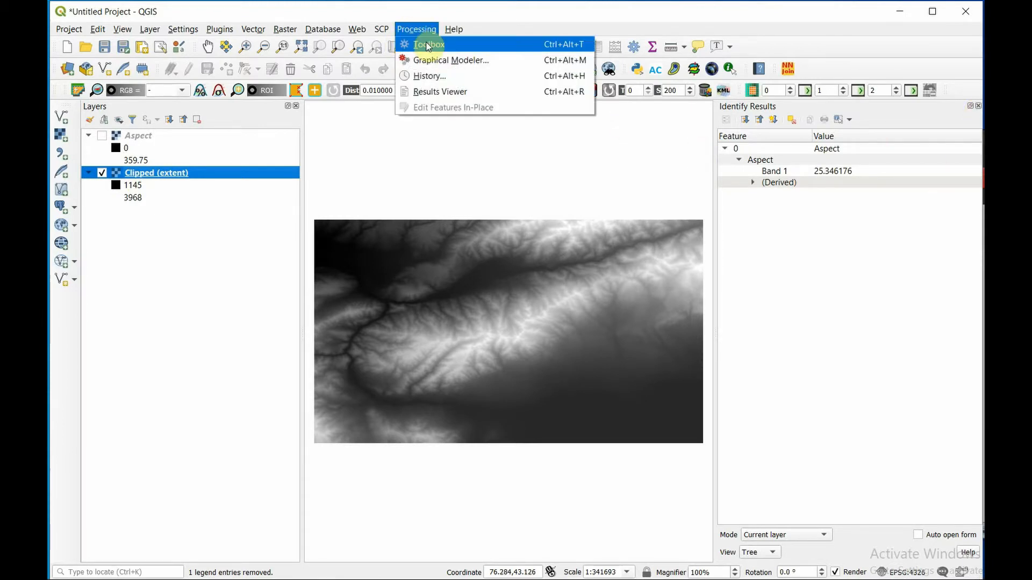
click(428, 43)
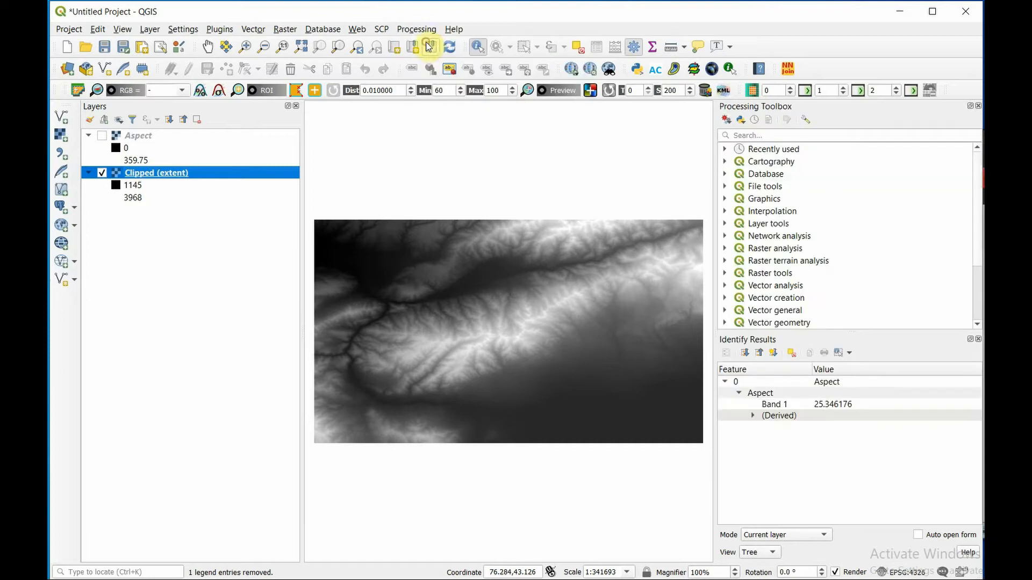
click(830, 136)
text(slope)
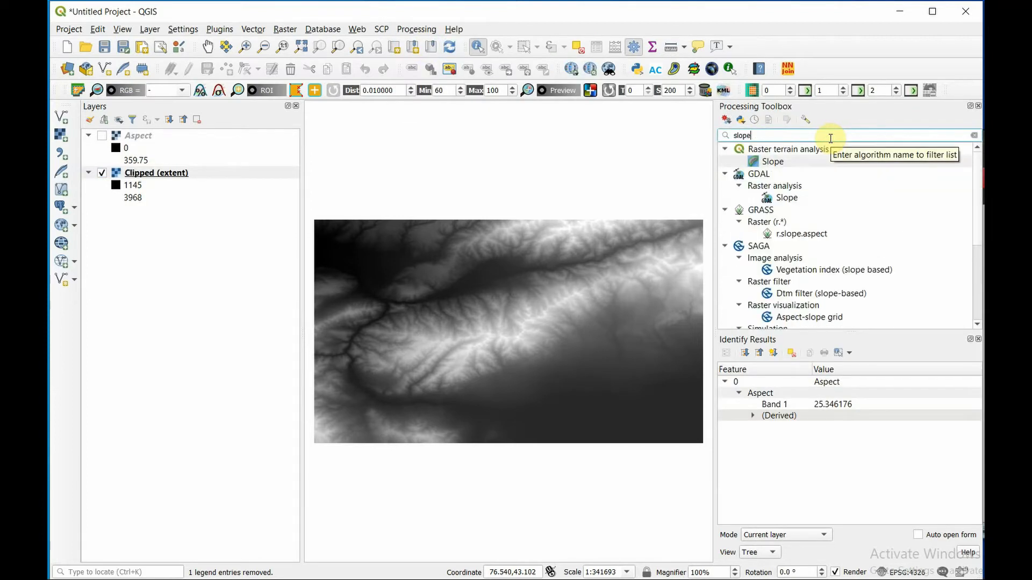
double_click(801, 235)
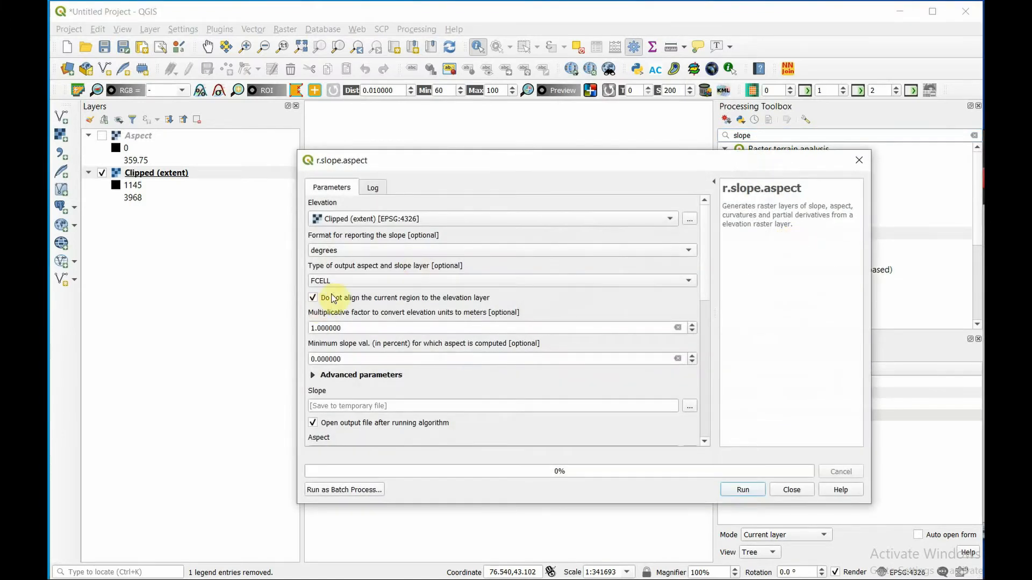
- Disable loading of the aspect, profile and tangential curvature, and all first- and second-order derivative outputs, leaving only Slope enabled
scroll(419, 357, down, 1)
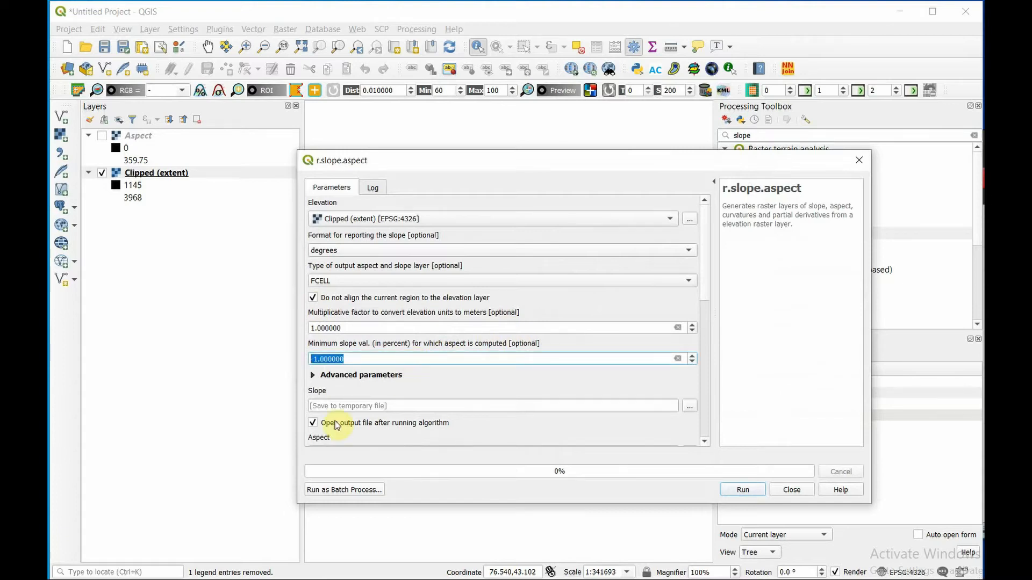
scroll(334, 421, down, 1)
scroll(314, 407, down, 2)
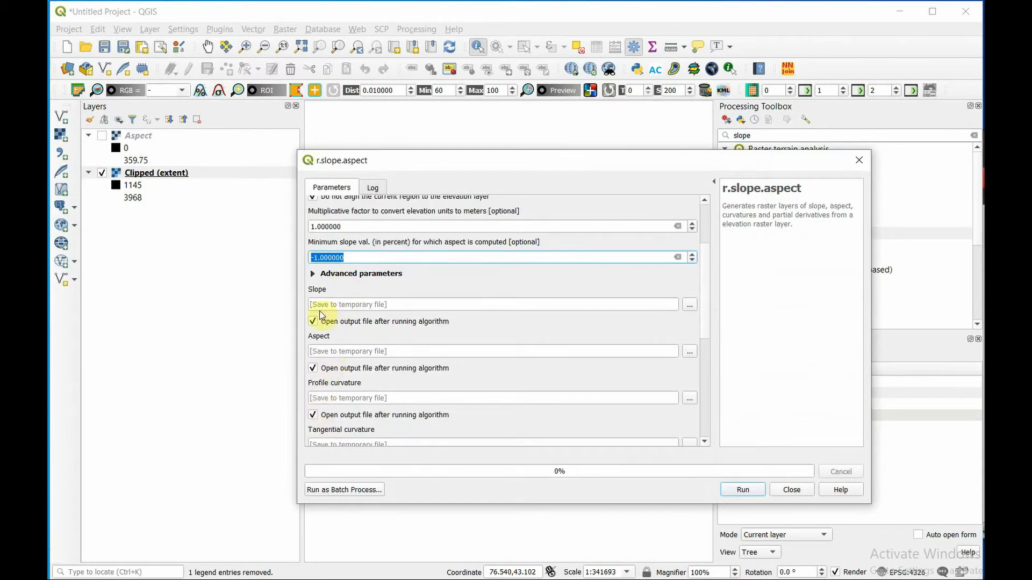
click(312, 368)
click(312, 415)
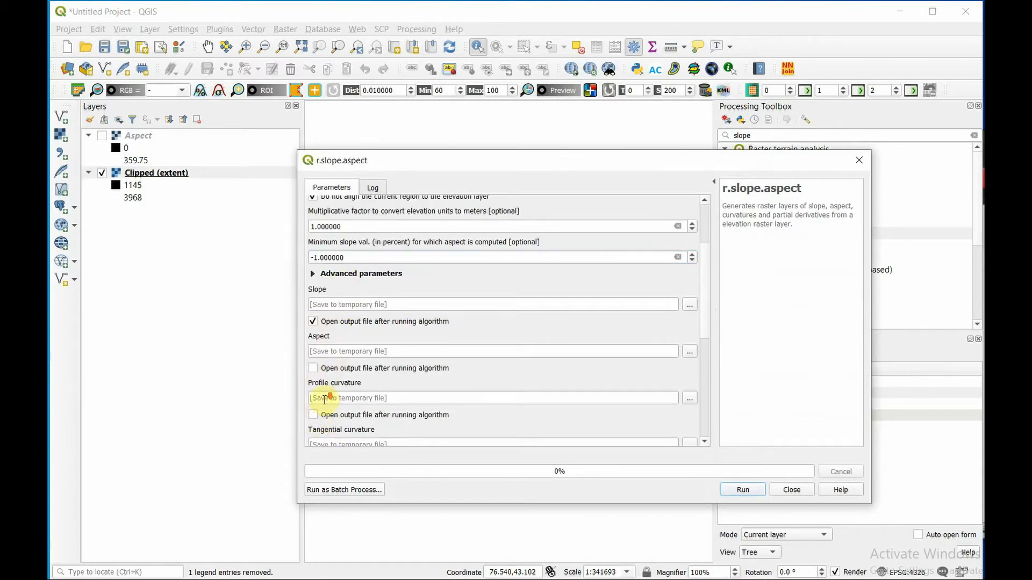
scroll(313, 370, down, 2)
click(312, 394)
scroll(312, 395, down, 2)
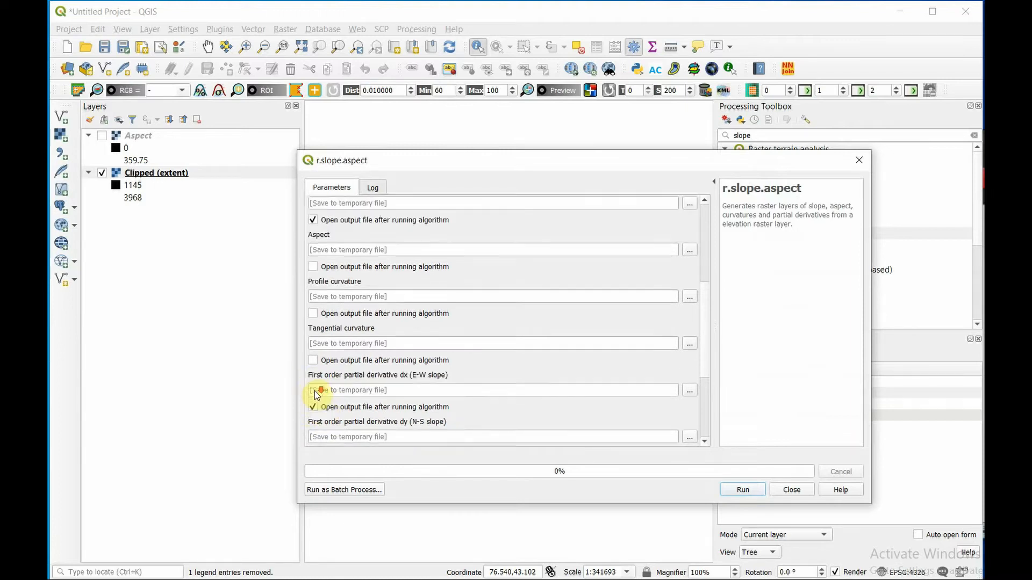
click(312, 373)
click(313, 420)
scroll(316, 416, down, 4)
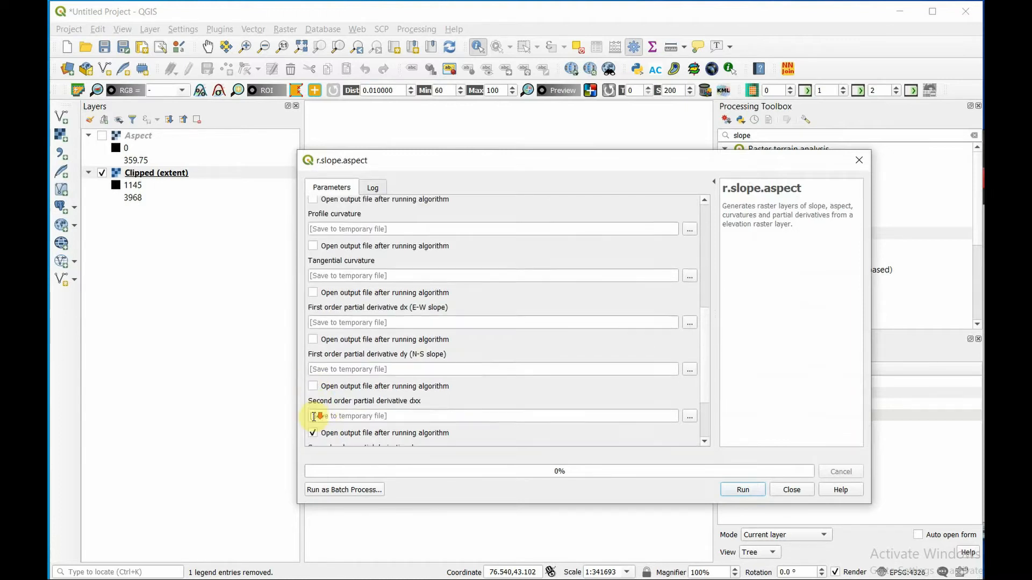
click(312, 345)
click(312, 392)
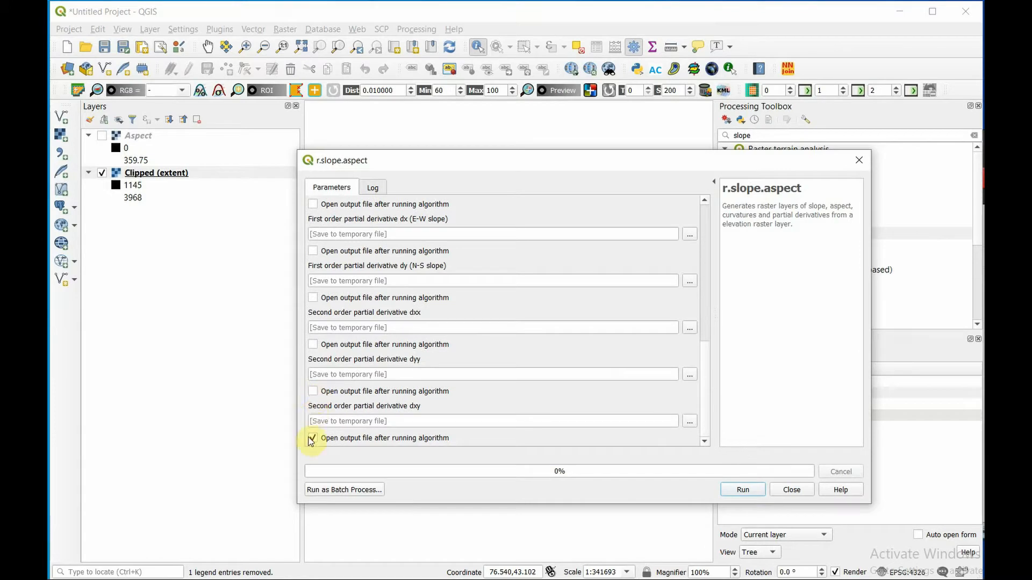
click(312, 438)
- Run r.slope.aspect on Clipped (extent) with slope in degrees and temporary output, and close the dialog
scroll(313, 438, up, 12)
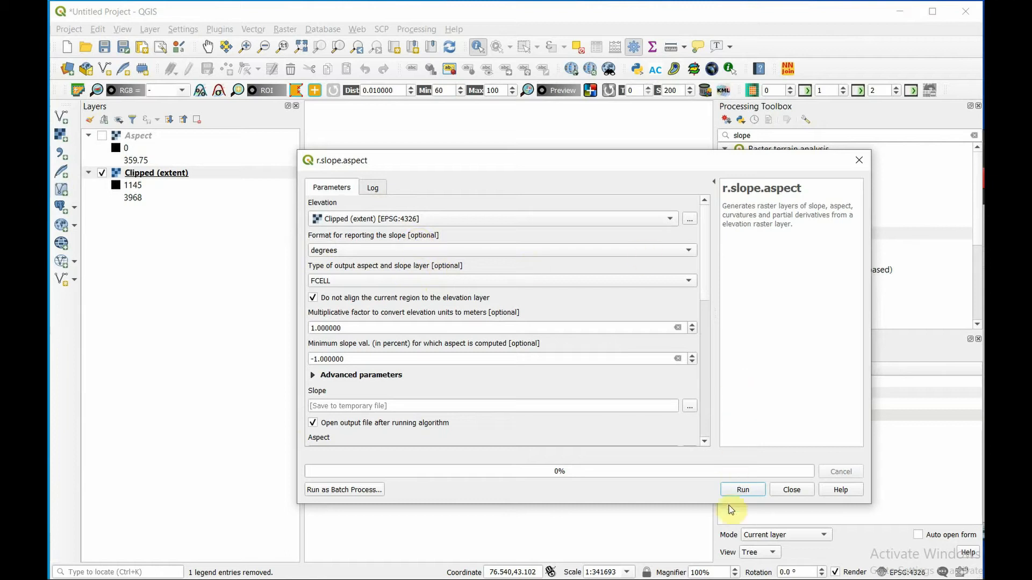
click(743, 491)
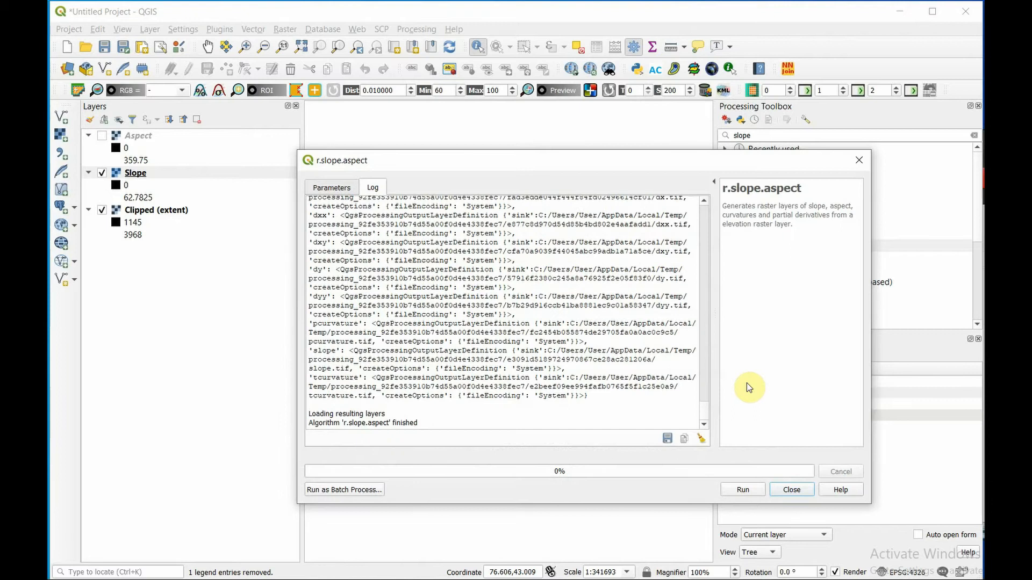
click(792, 489)
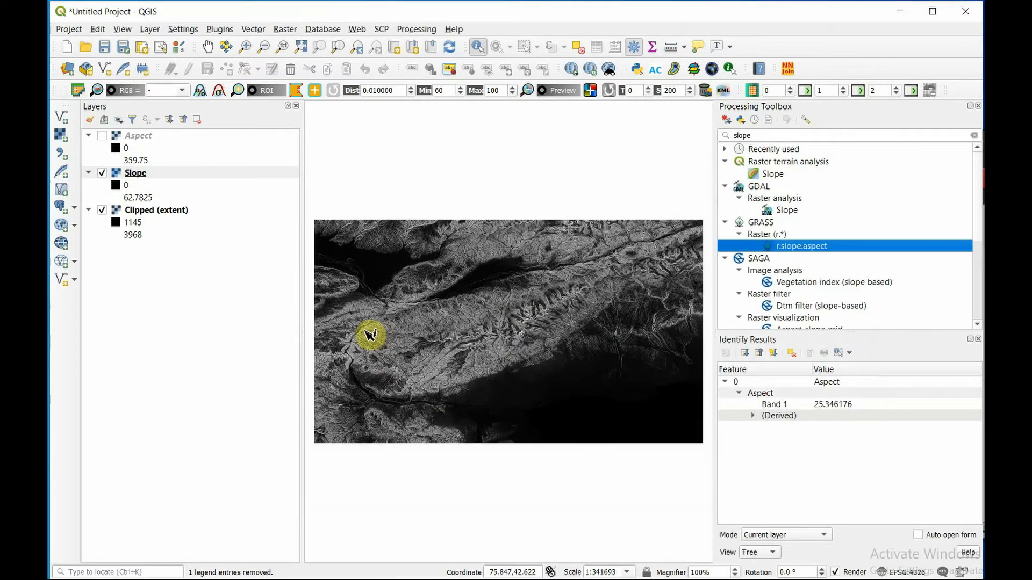
- Identify the slope values at points on dark valley floors, grey hillsides and bright steep ridges in the Slope layer
scroll(515, 304, up, 1)
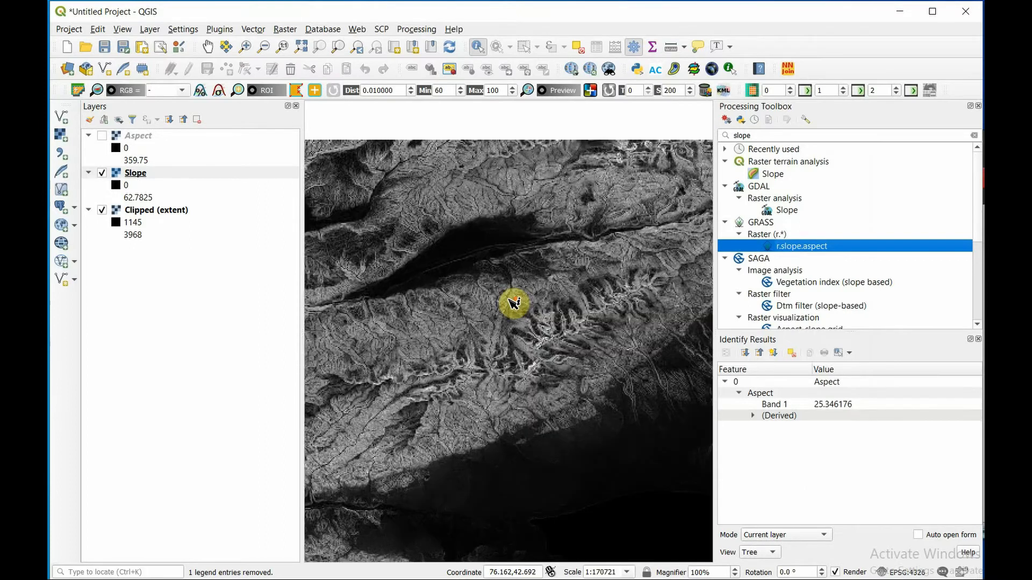
scroll(514, 303, up, 2)
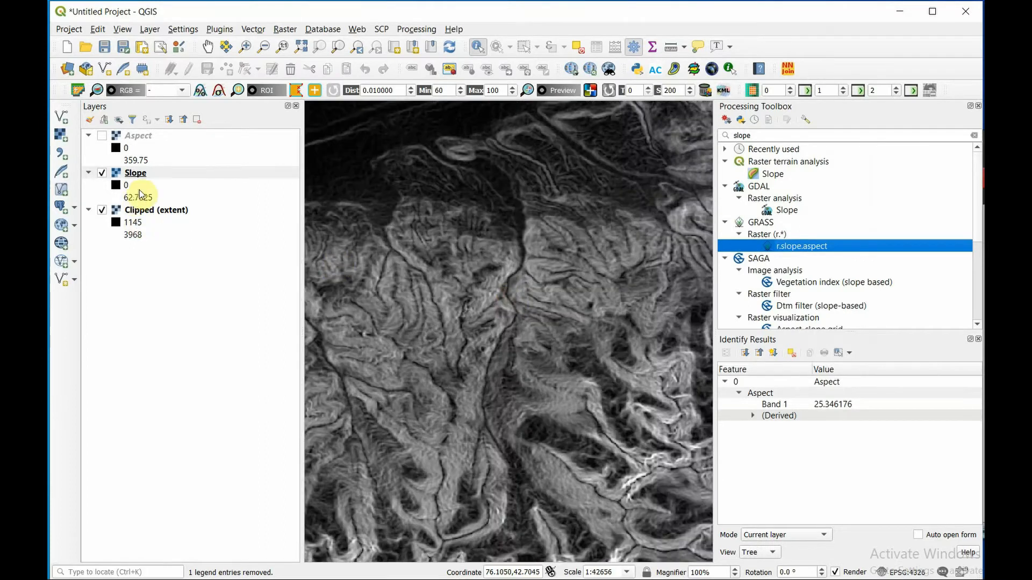
click(151, 174)
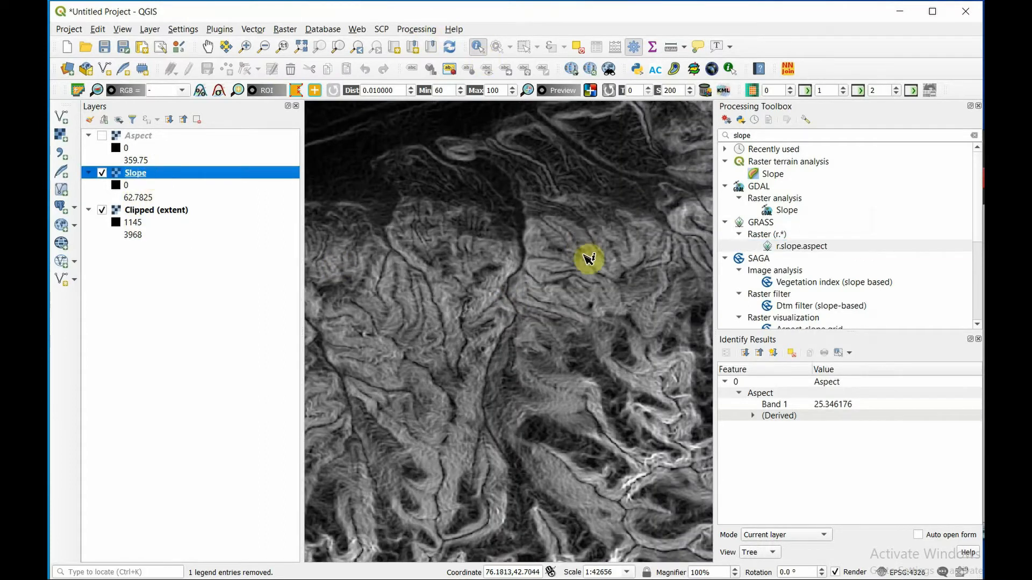
click(521, 169)
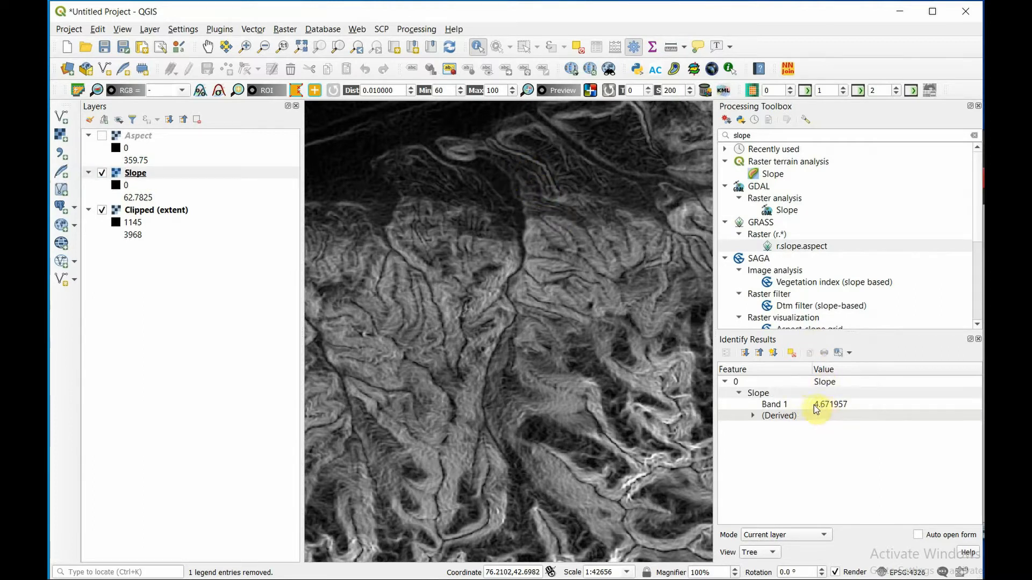
click(541, 256)
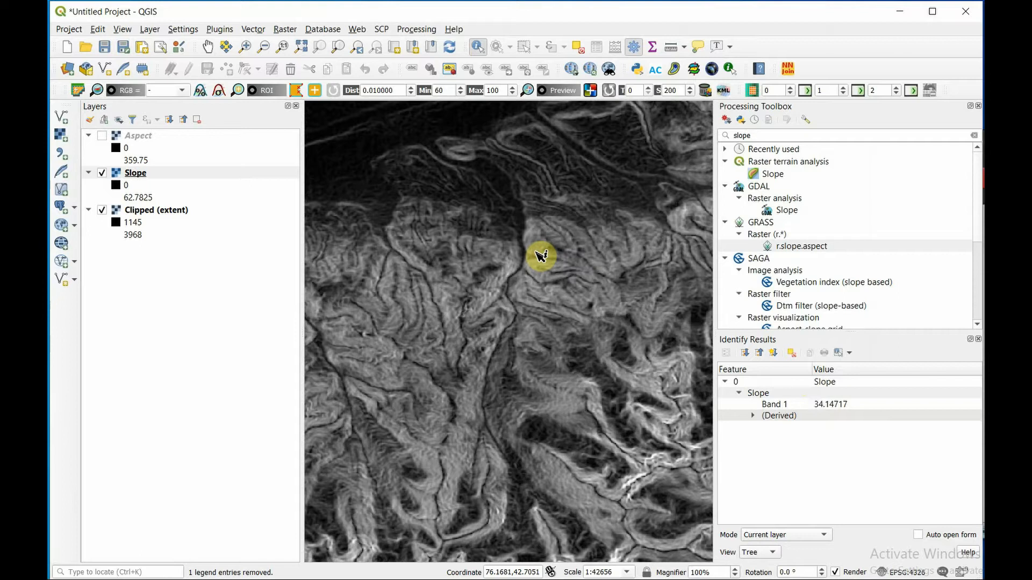
click(674, 427)
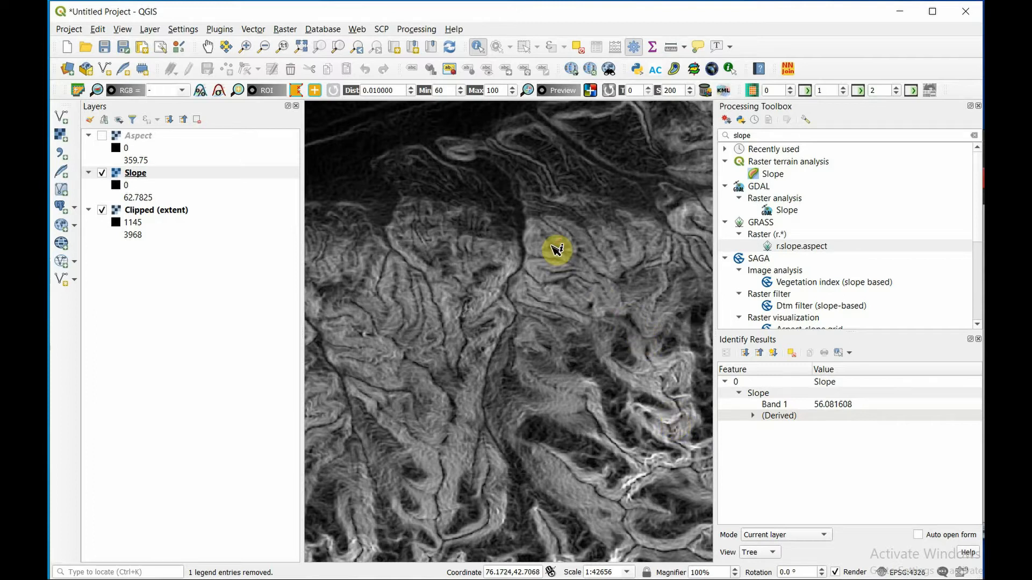
- Show the Aspect layer again and identify the aspect value on a dark mountain slope north of the lake
scroll(557, 250, down, 1)
scroll(556, 250, down, 1)
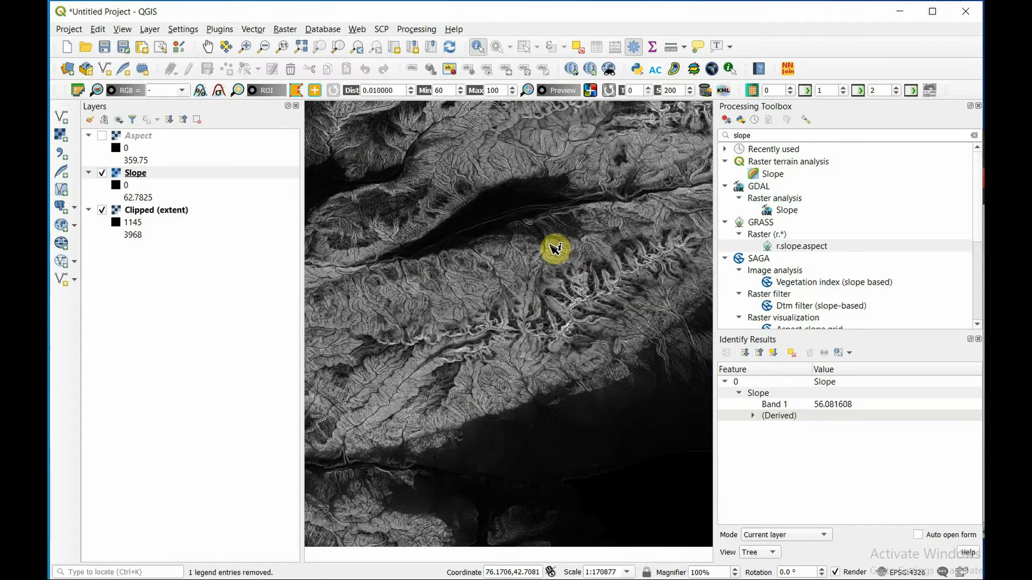
scroll(443, 244, down, 1)
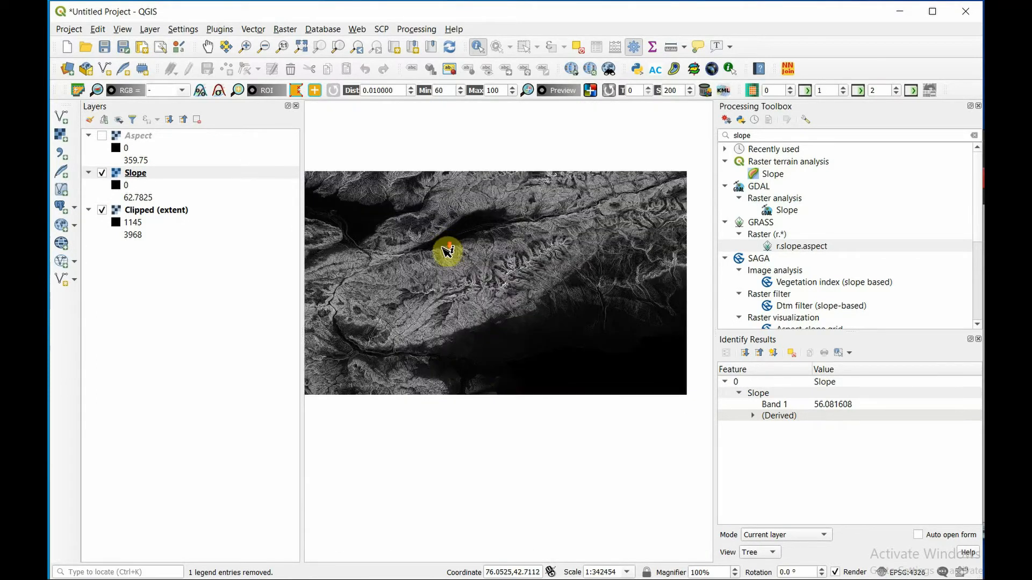
scroll(502, 352, up, 1)
scroll(383, 319, up, 1)
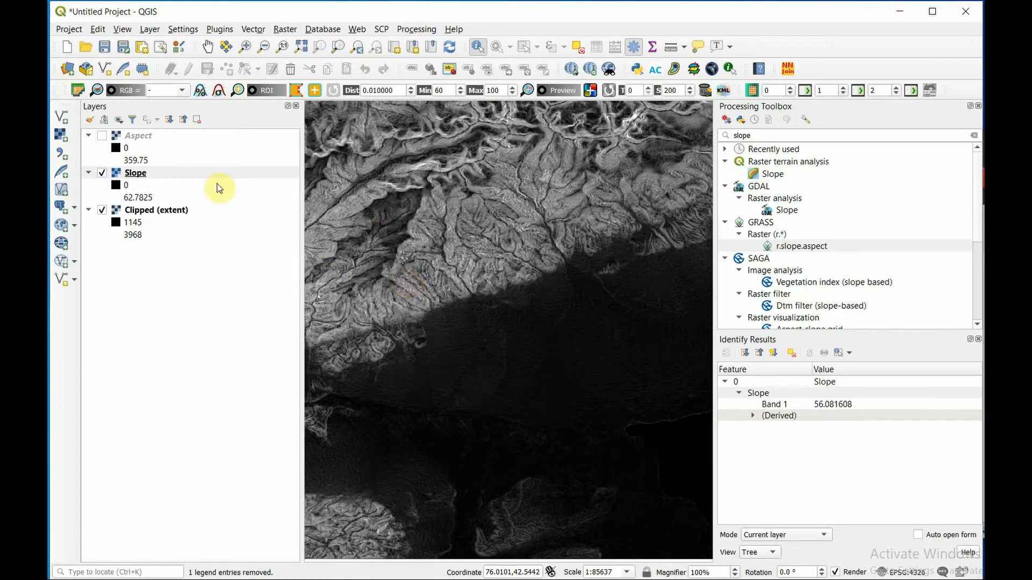
click(102, 136)
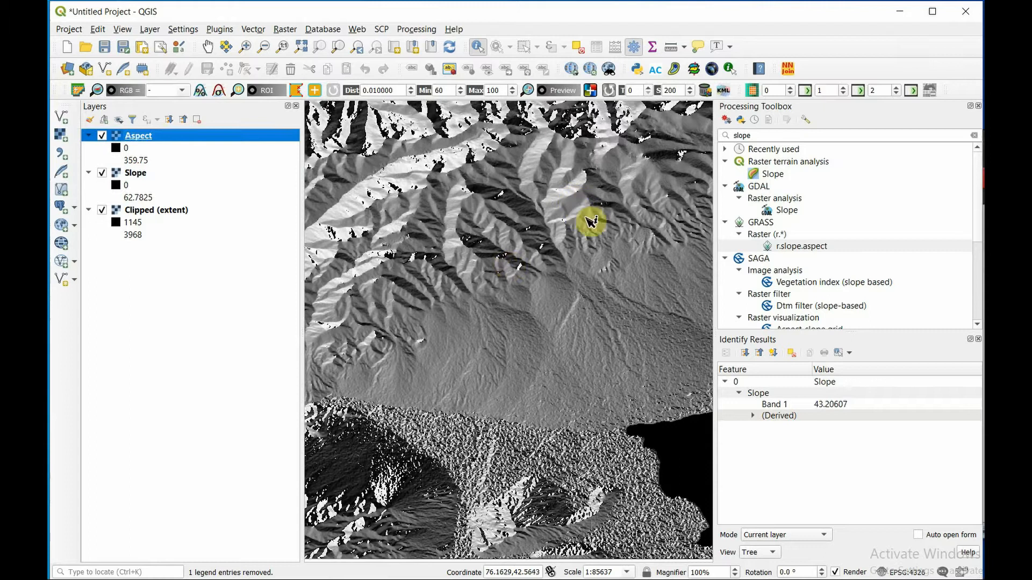
click(484, 192)
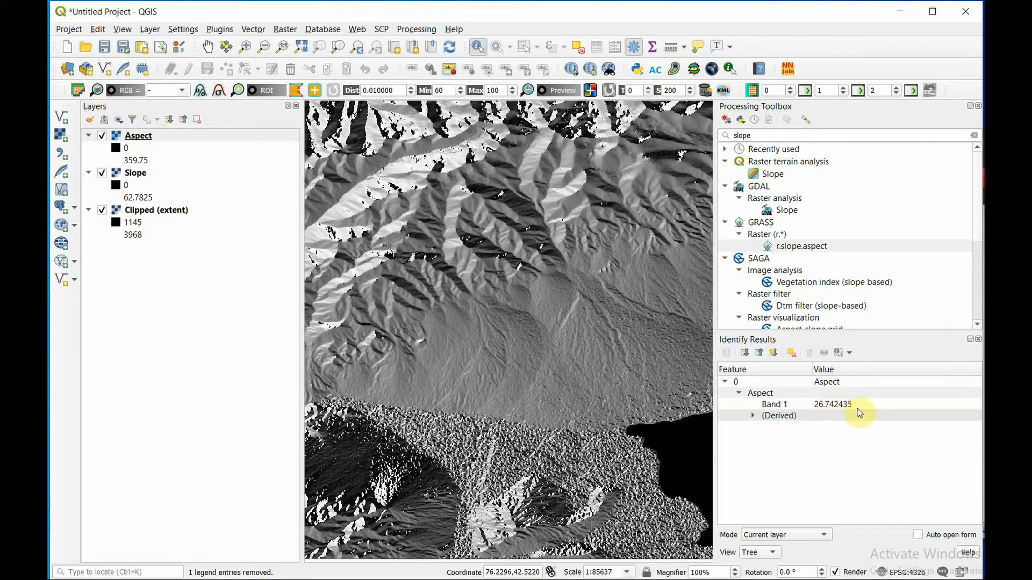
- Identify the aspect value on the grey foothill slope north of the lake in the Aspect layer
click(555, 302)
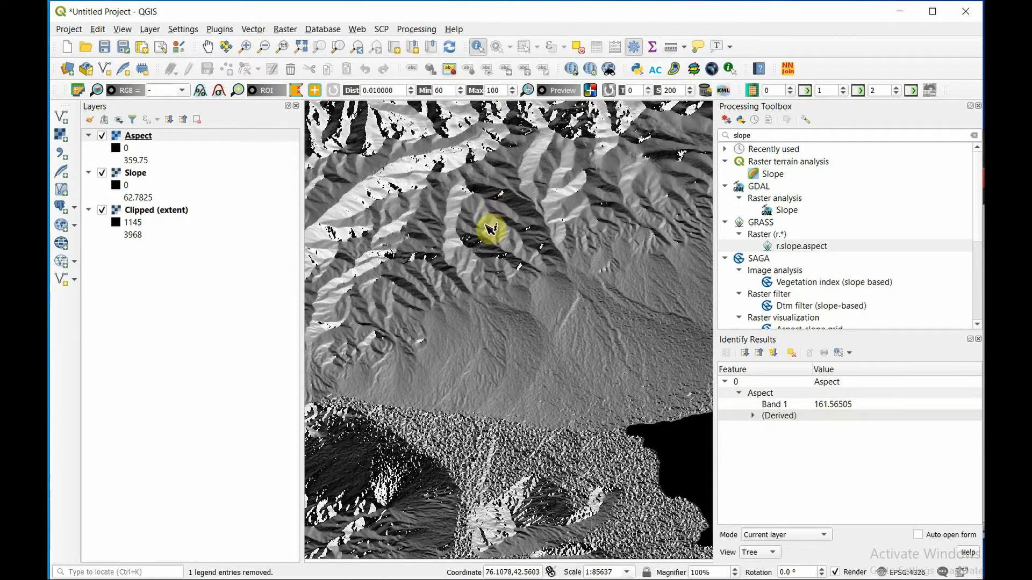
- Build the Raster Calculator expression "Aspect@1" >= 90 AND "Aspect@1" <= 270 to extract south-facing slopes
click(285, 29)
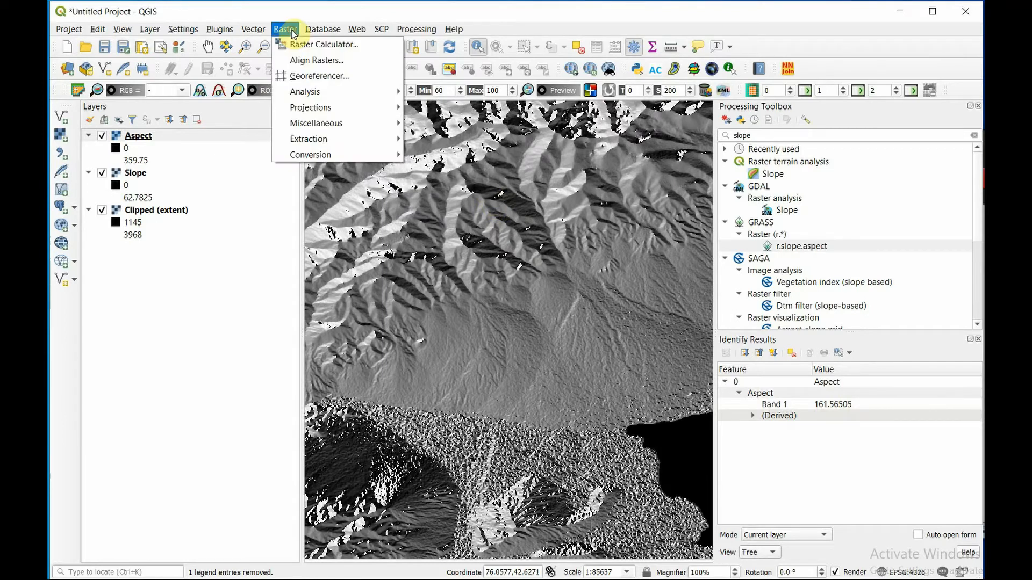
click(320, 42)
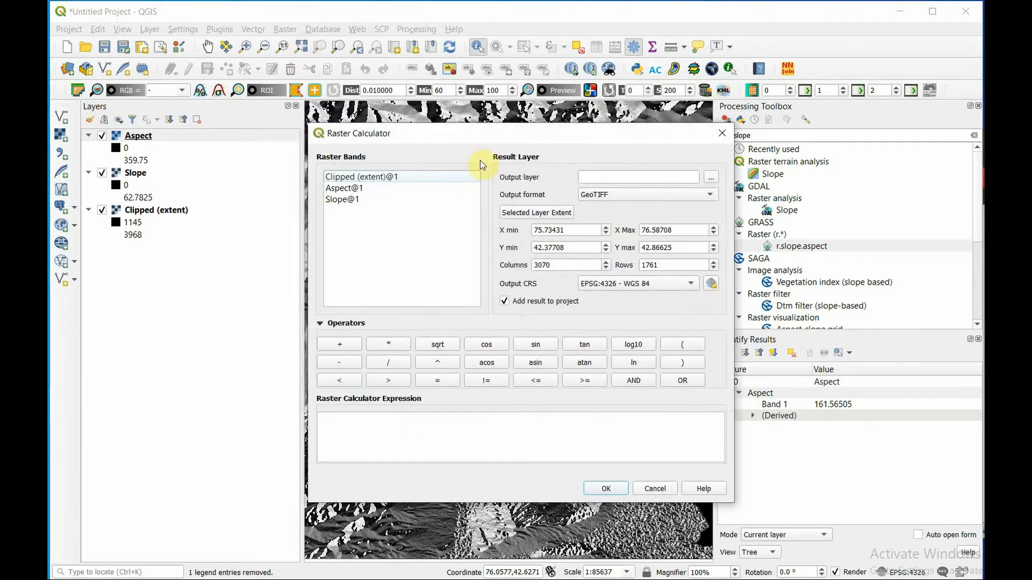
double_click(355, 188)
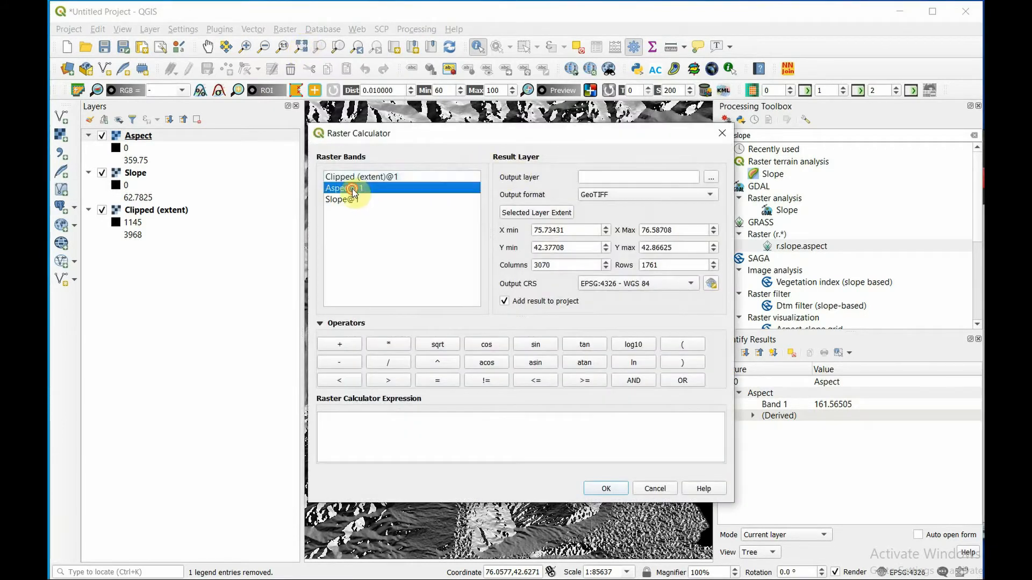
click(584, 381)
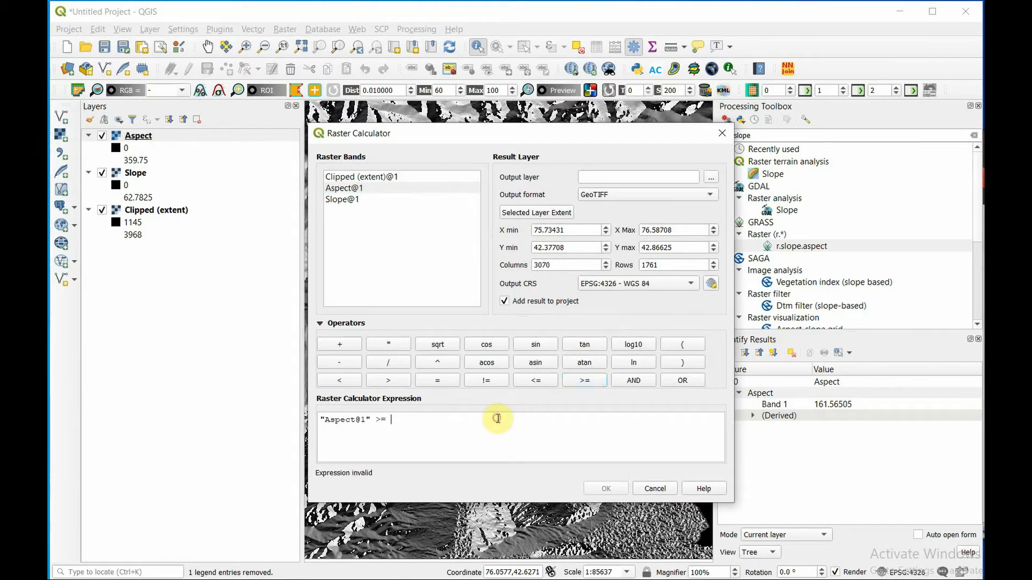
text(90)
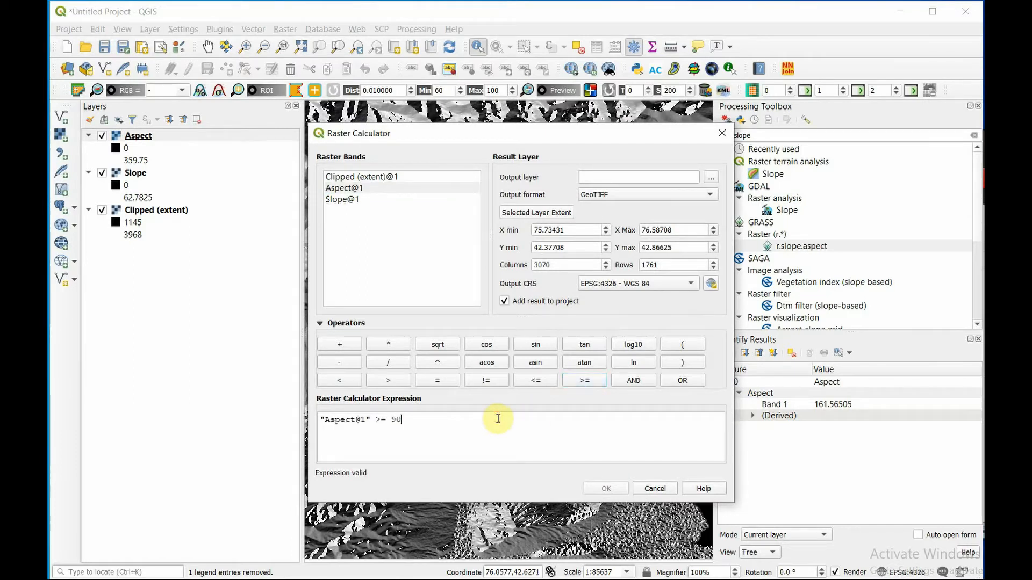
click(625, 381)
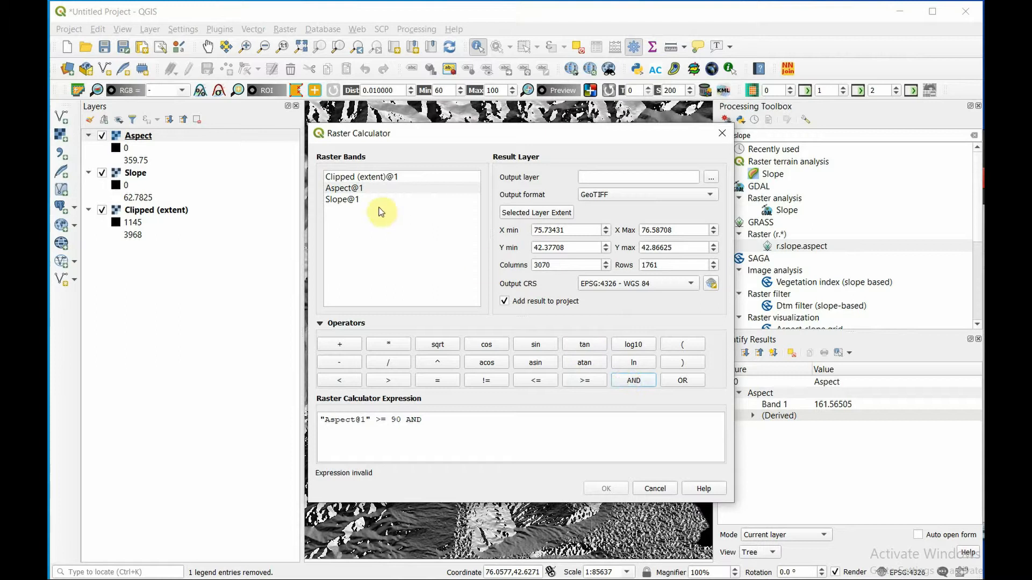
double_click(336, 189)
click(539, 381)
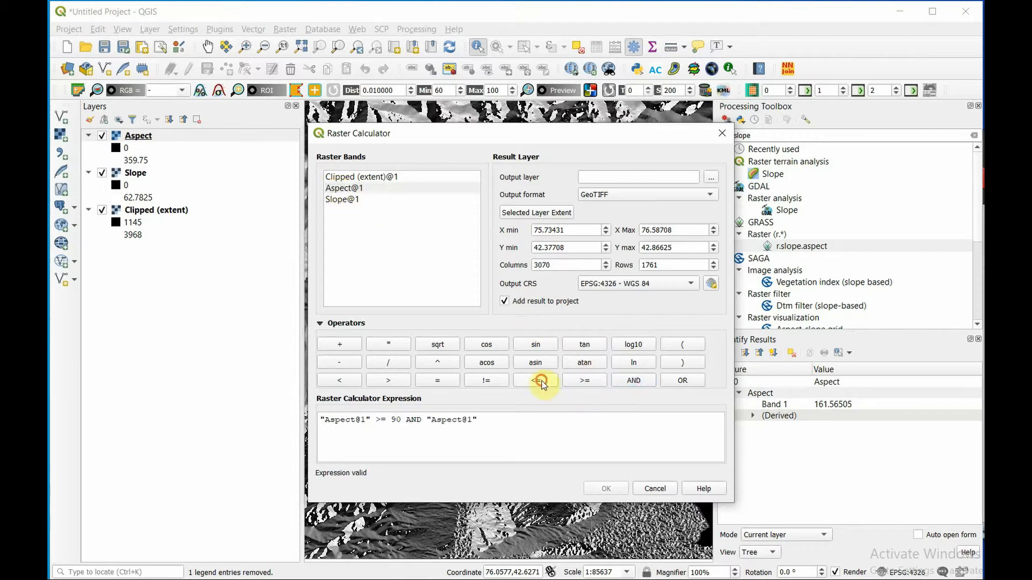
triple_click(521, 413)
click(522, 416)
text(270)
- Set the output layer to a GeoTIFF named "aspect south" in the DEM Project folder and run the calculation
click(713, 178)
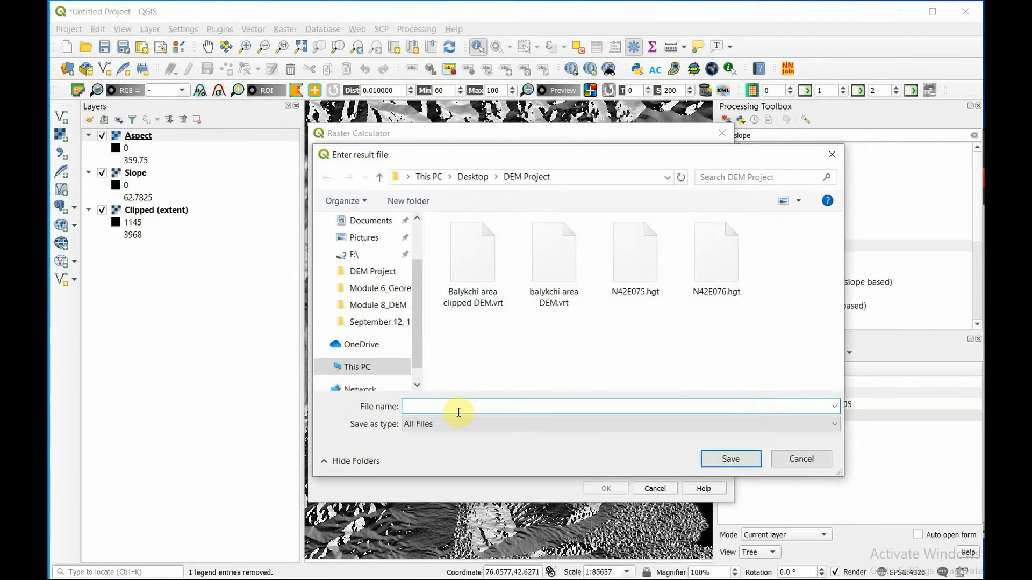
text(aspect)
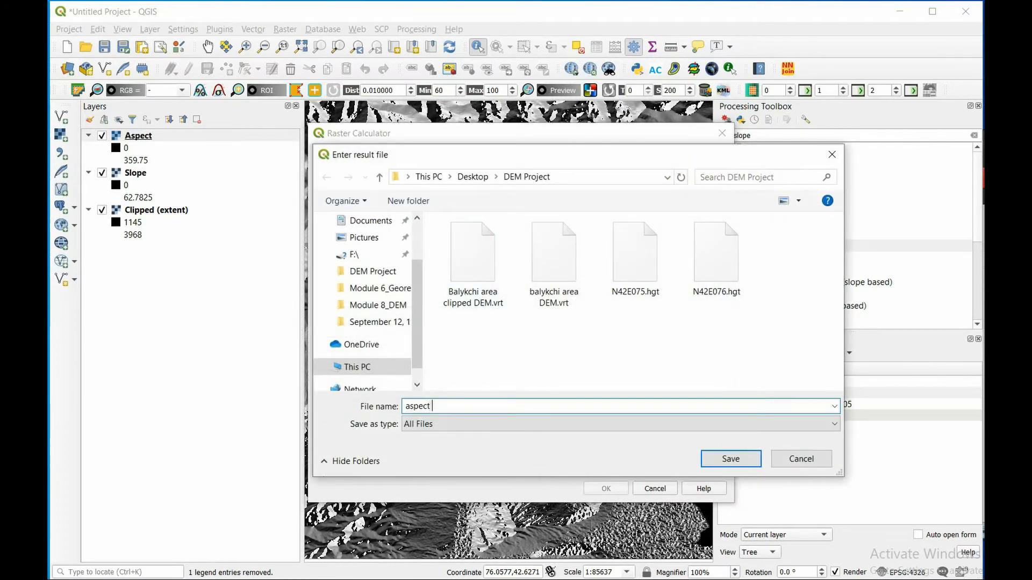
text( south)
click(723, 457)
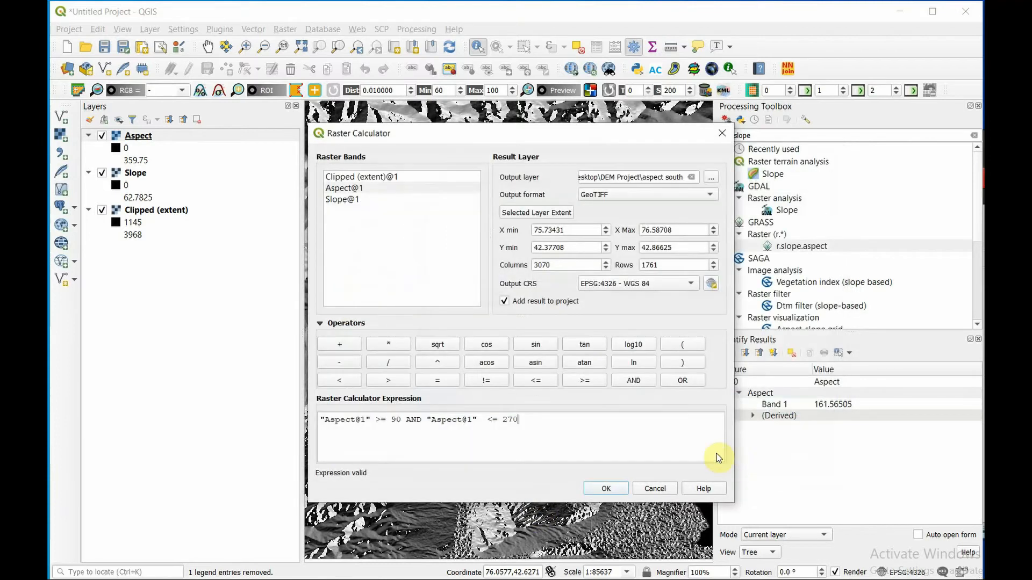
click(606, 489)
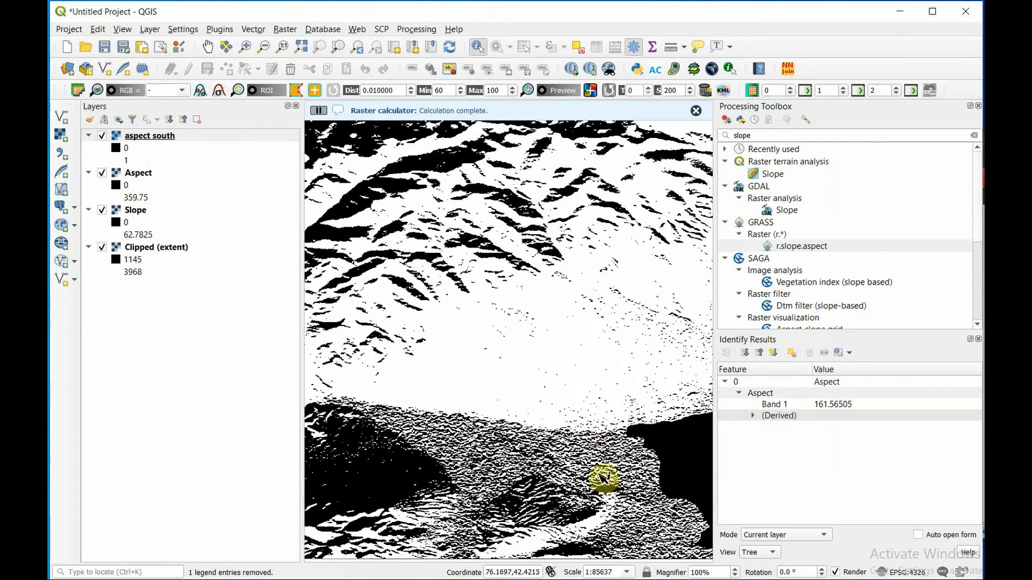
- Examine the aspect south raster over its full extent and in detail along the northern lake shore
scroll(525, 342, down, 1)
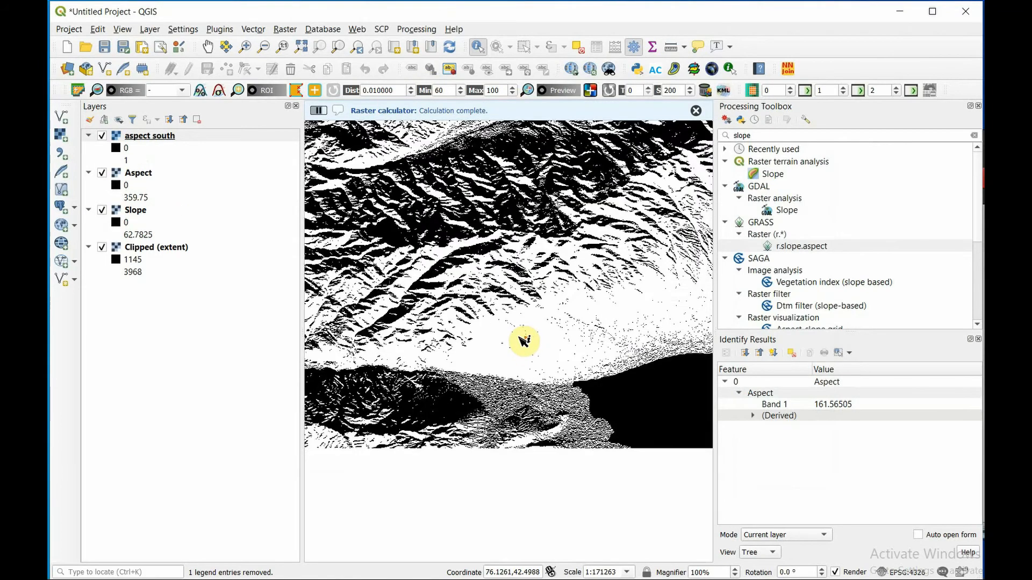
right_click(193, 137)
click(225, 141)
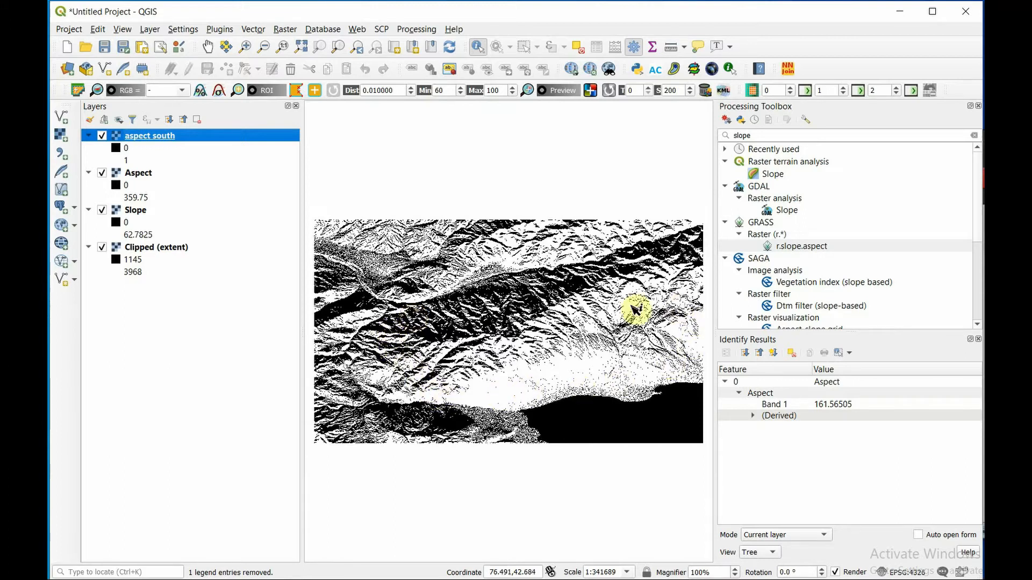
scroll(567, 404, up, 2)
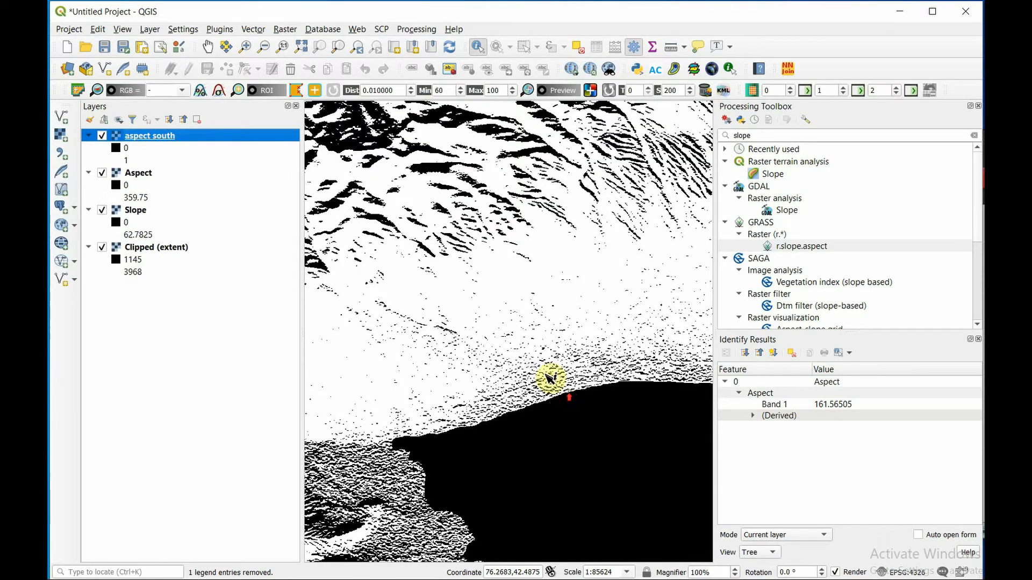
scroll(543, 339, up, 1)
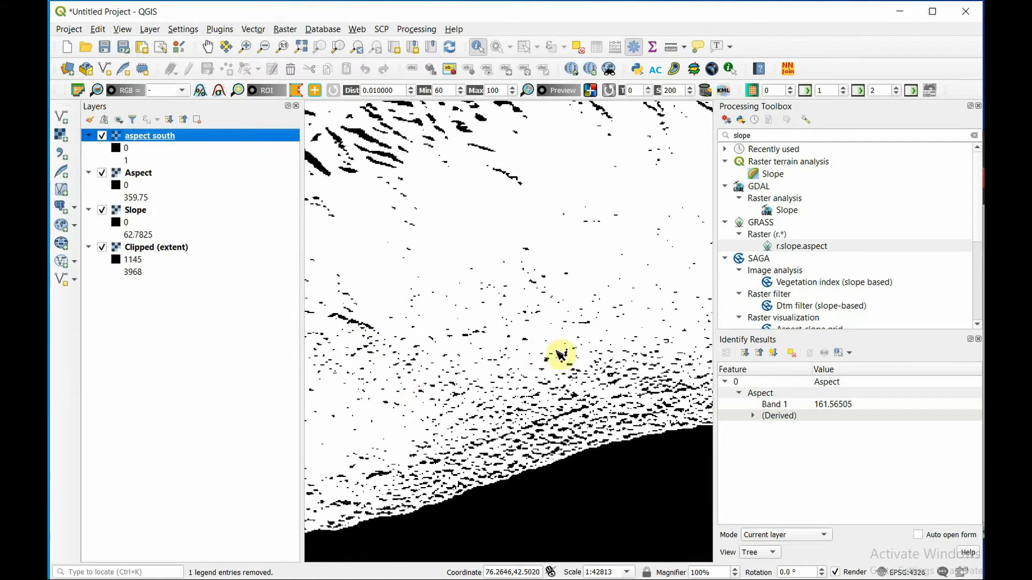
scroll(460, 295, down, 3)
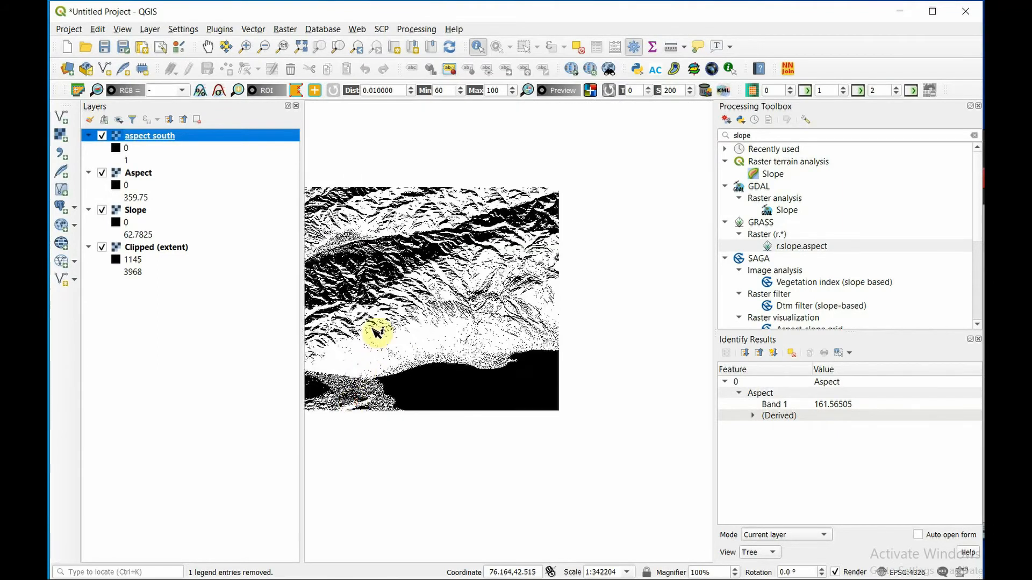
right_click(151, 138)
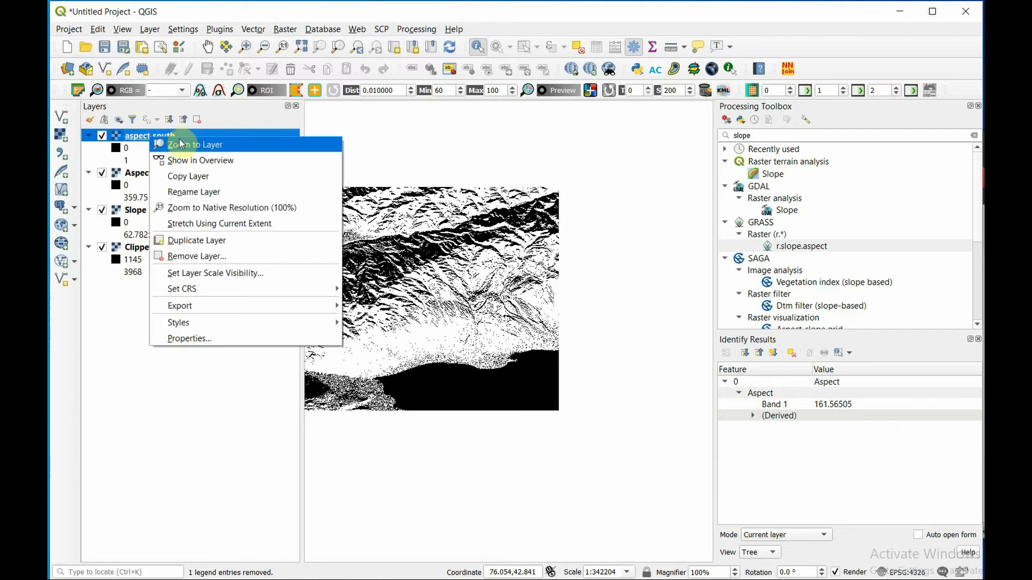
click(180, 144)
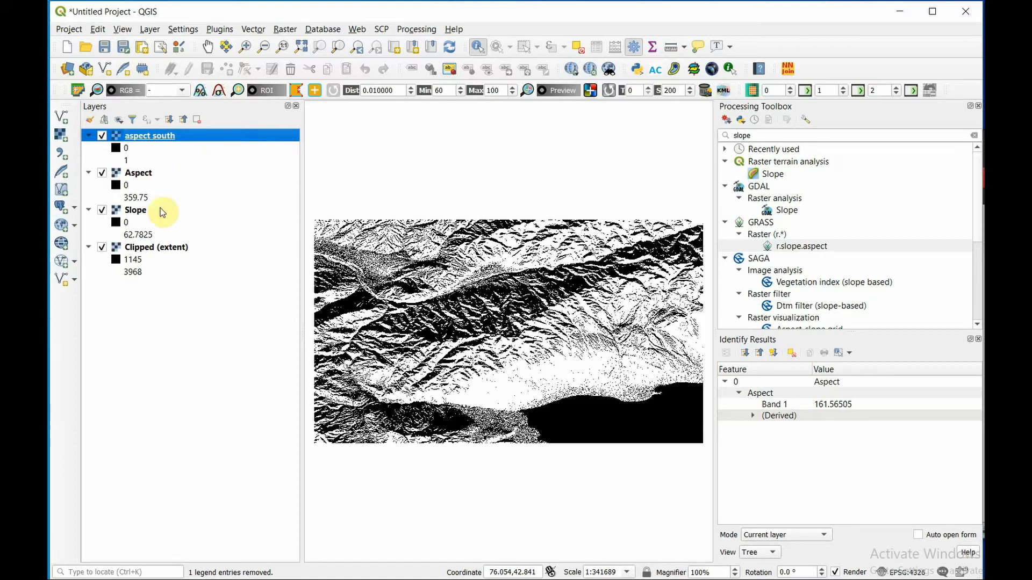
- Select the Slope layer and hide the aspect south and Aspect layers above it
click(137, 215)
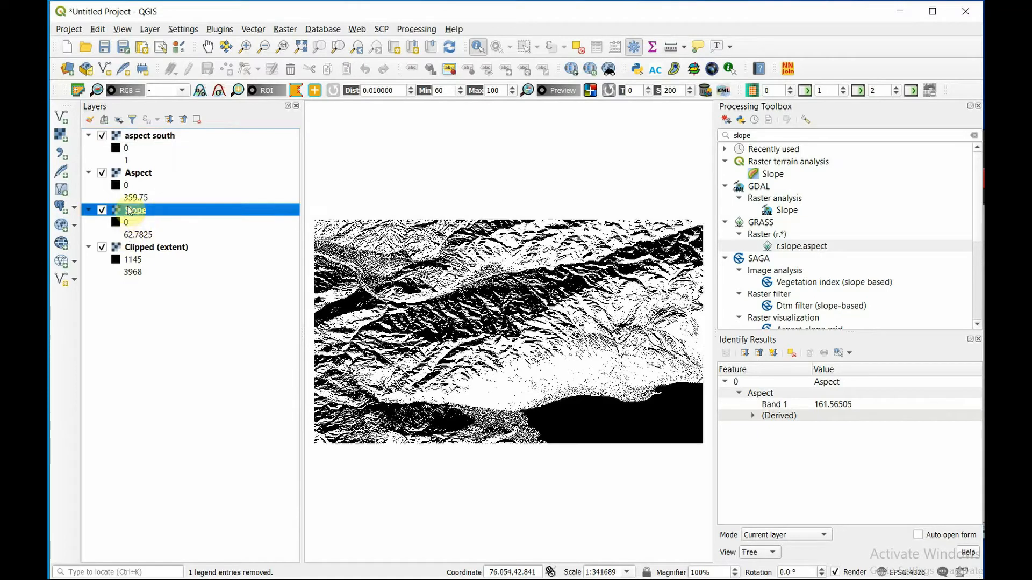
click(102, 136)
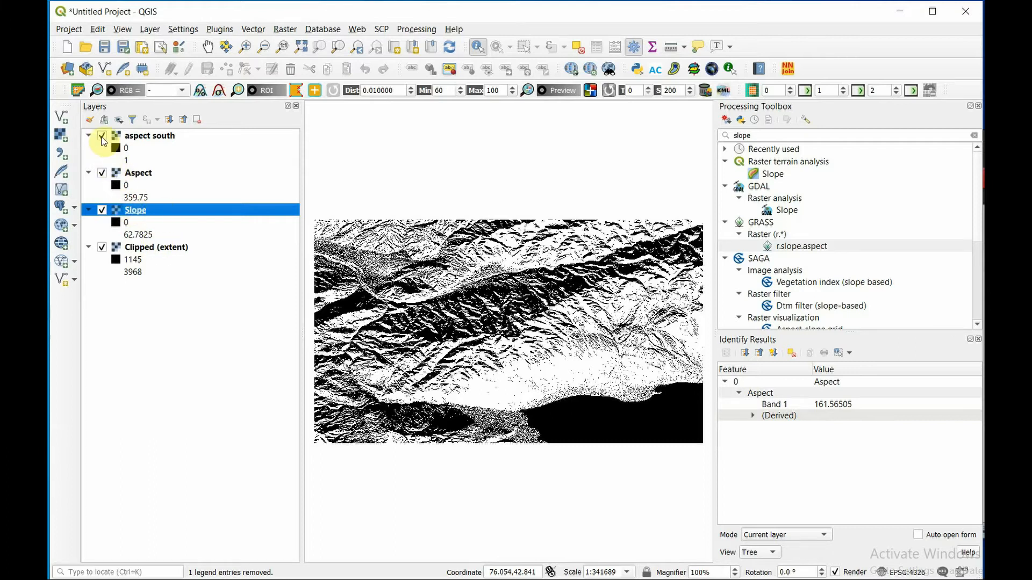
click(103, 173)
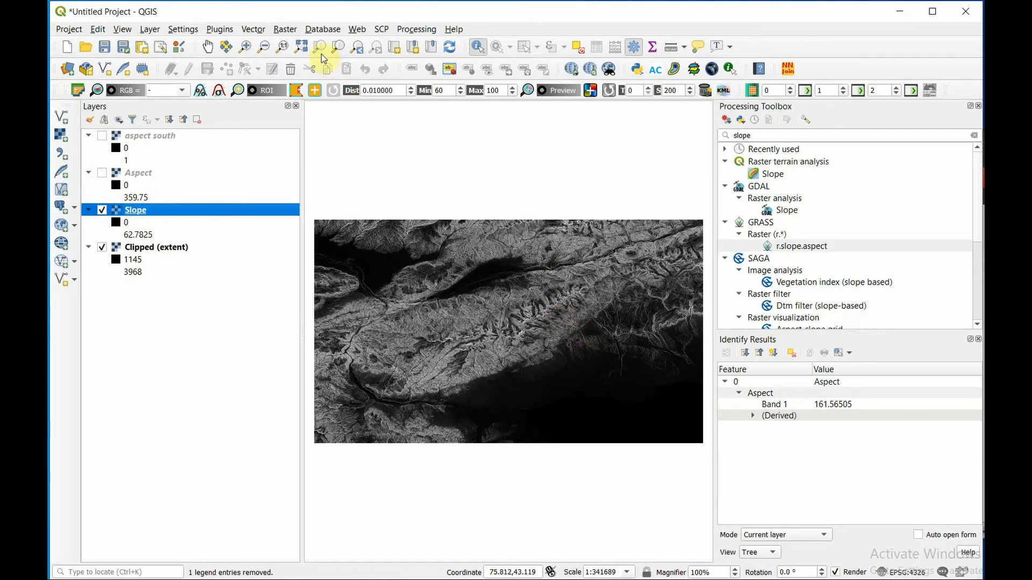
- Build the Raster Calculator expression "Slope@1" >= 8 AND "Slope@1" <= 30 to extract moderate slopes
click(285, 29)
click(311, 45)
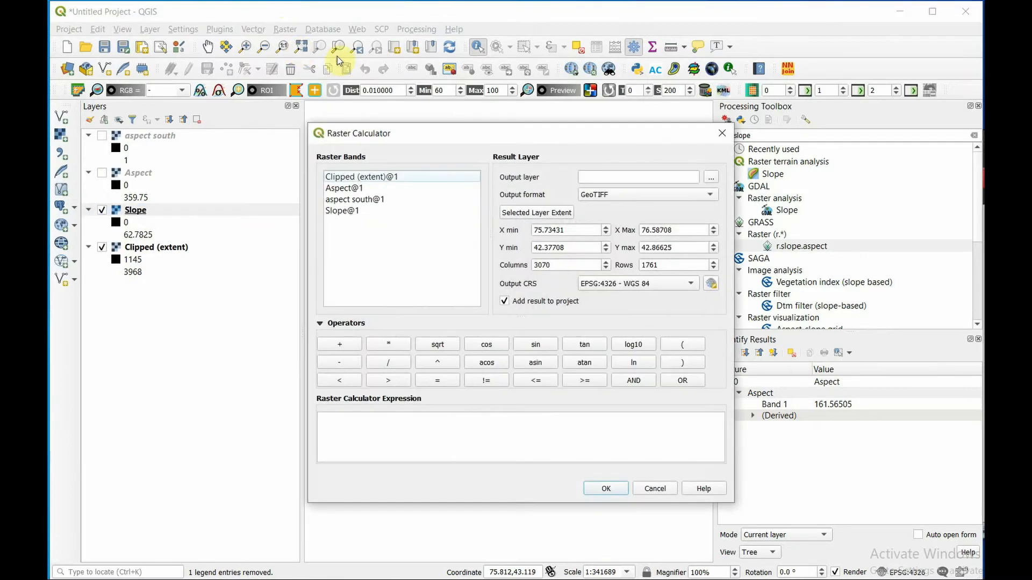
double_click(347, 215)
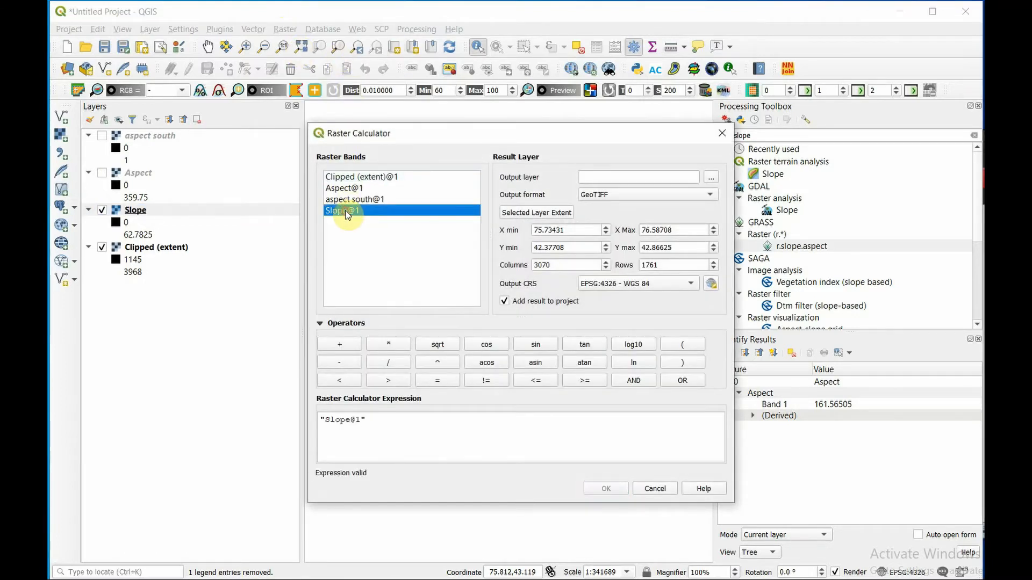
click(580, 384)
click(490, 423)
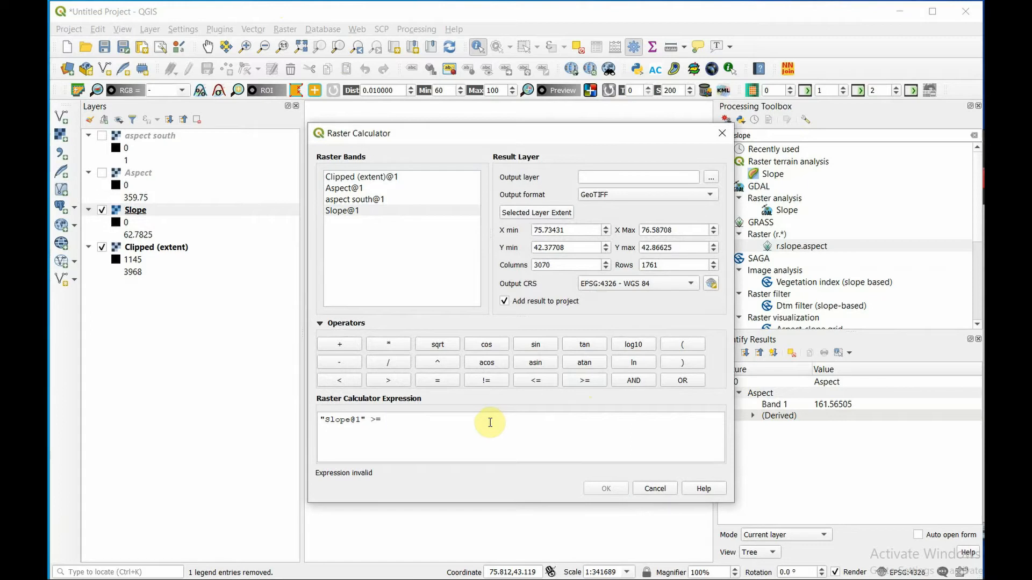
text(8)
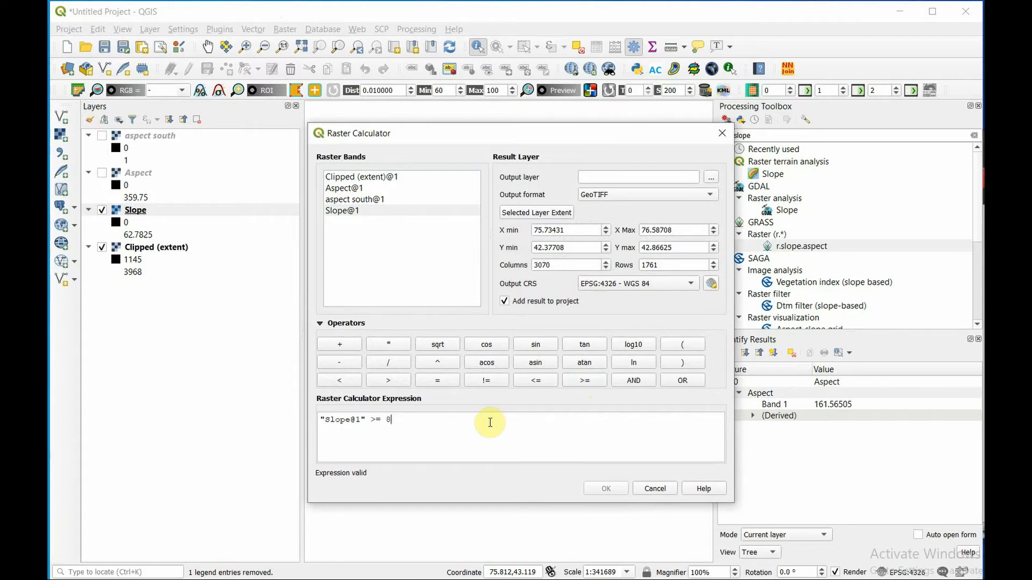
click(619, 381)
click(539, 381)
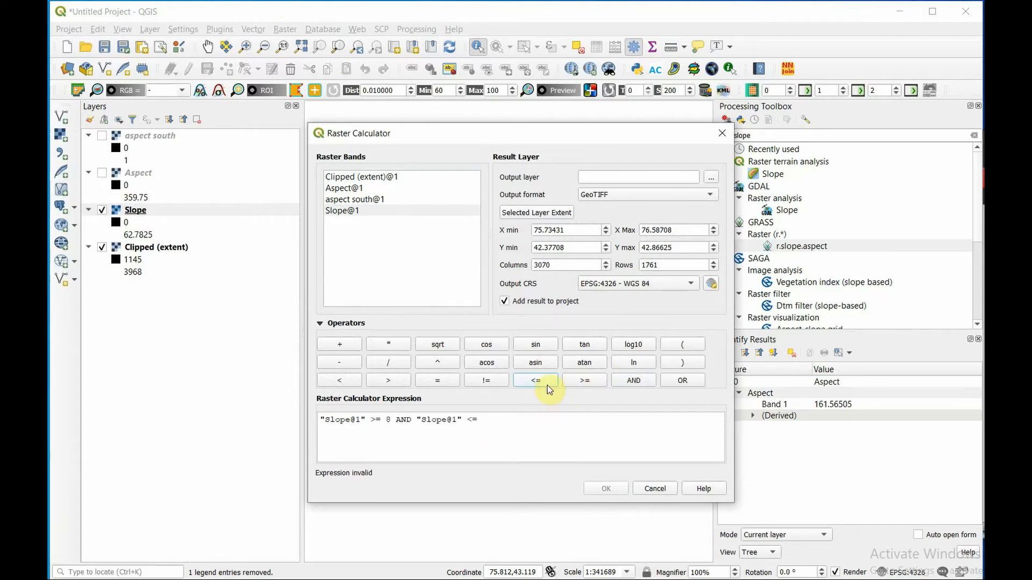
click(516, 424)
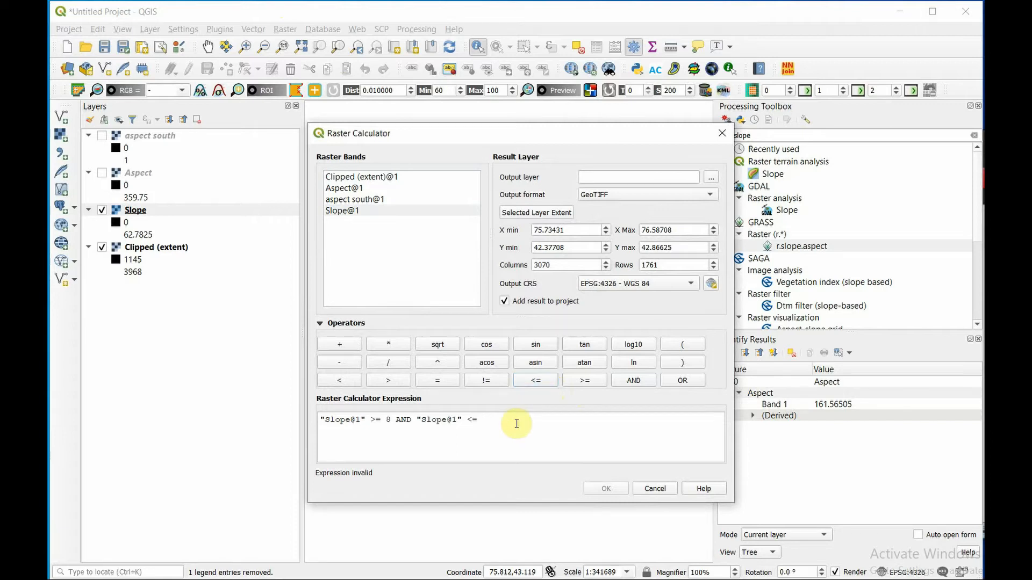
text(30)
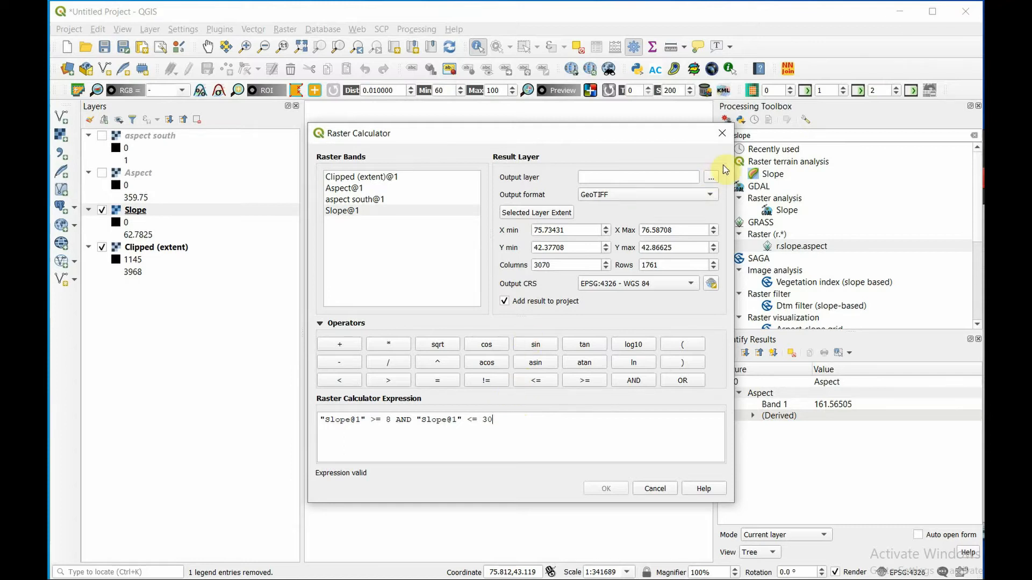
- Save the slope result as "slope 8_30" in the DEM Project folder, run the calculation and inspect the raster around the dark valley
click(710, 177)
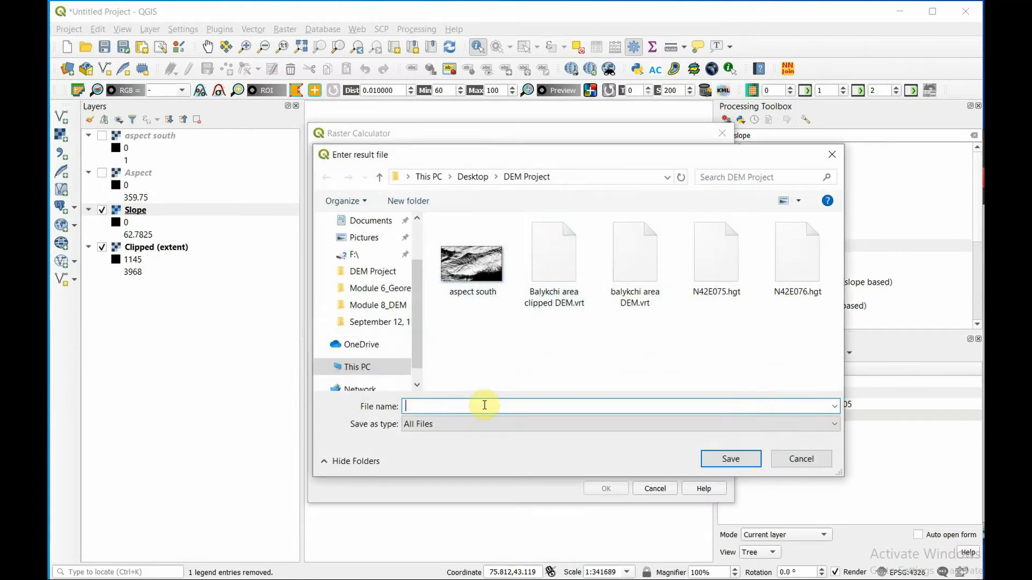
text(slope 8)
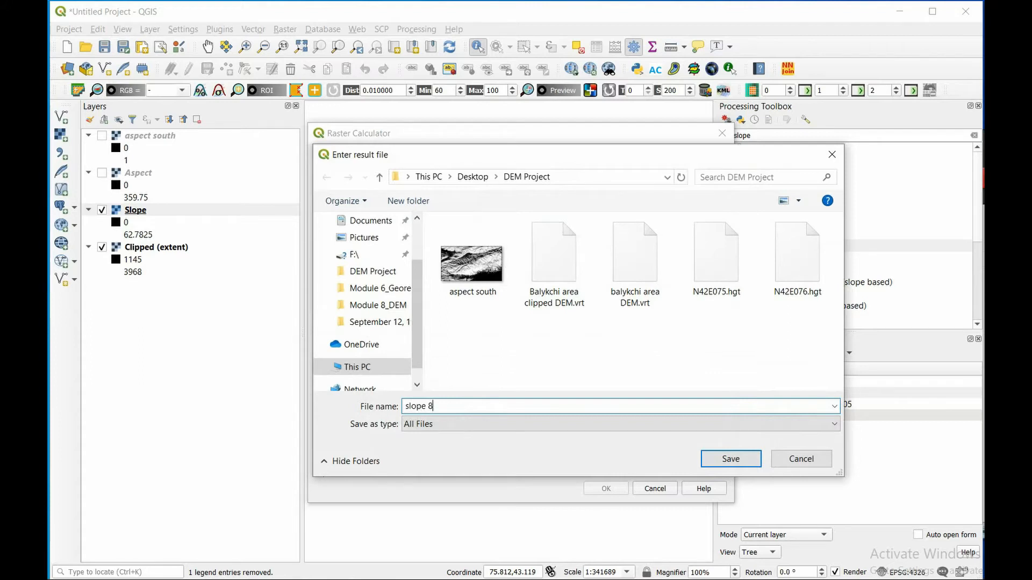
text(_30)
click(729, 460)
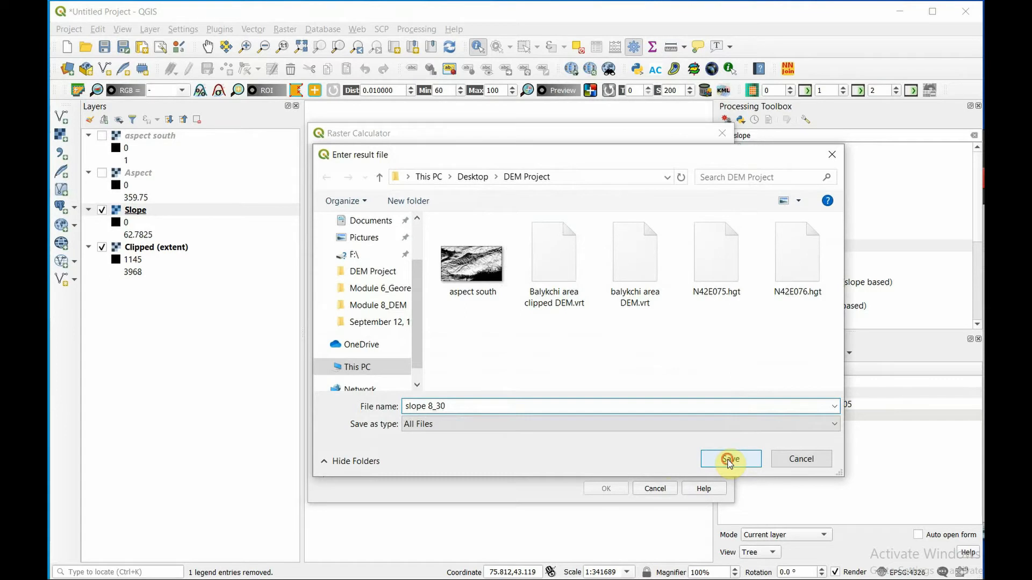
click(606, 489)
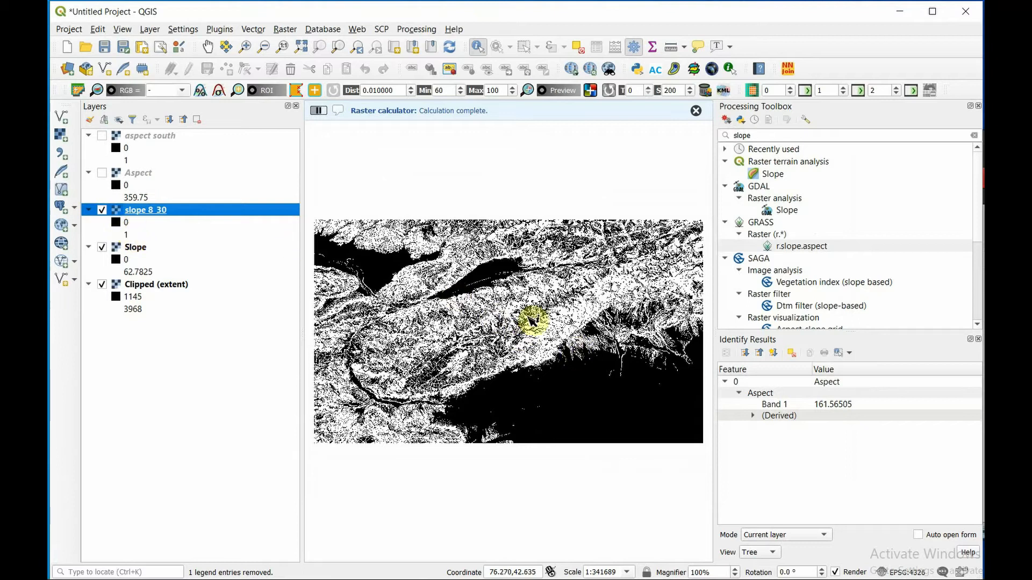
scroll(525, 318, up, 1)
scroll(428, 250, up, 1)
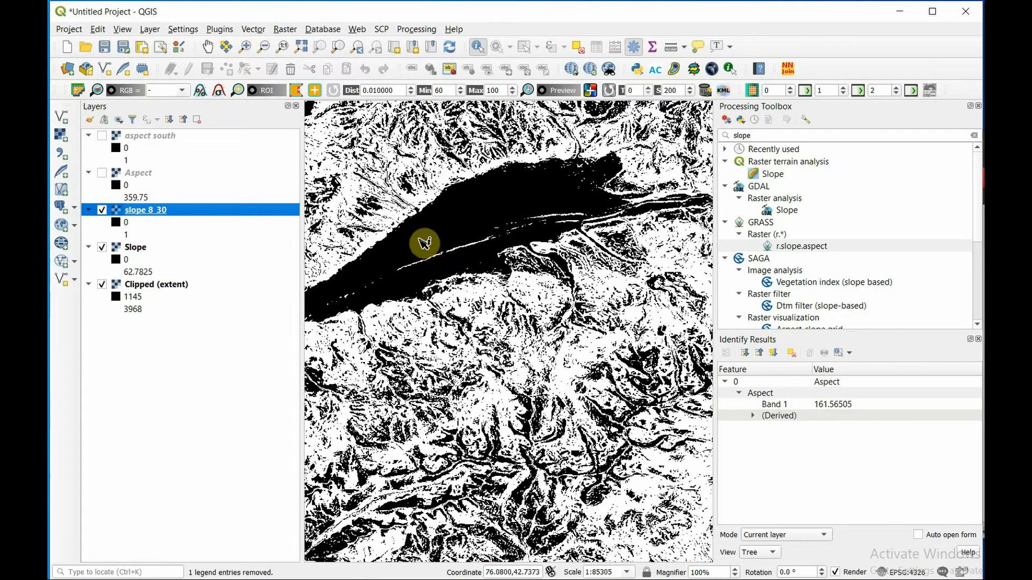
- Examine the slope 8_30 raster over a wider extent and compare it with the aspect south layer
scroll(434, 248, down, 1)
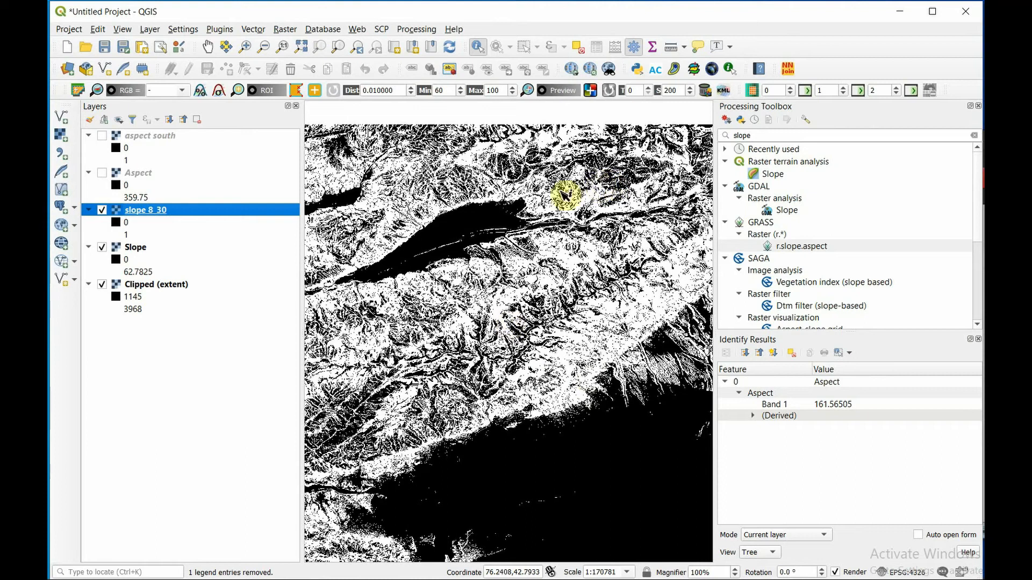
click(102, 135)
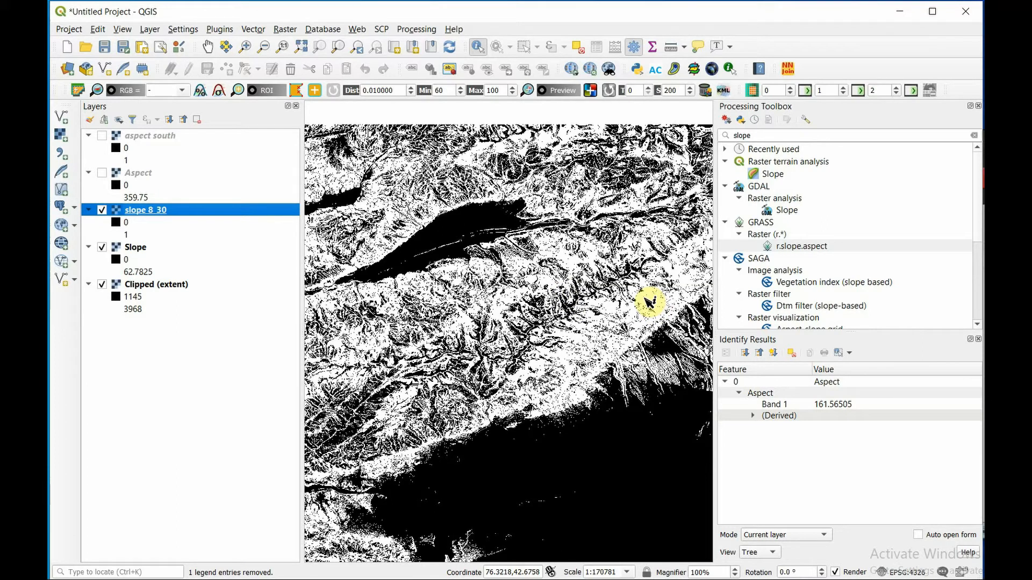
click(102, 136)
click(102, 136)
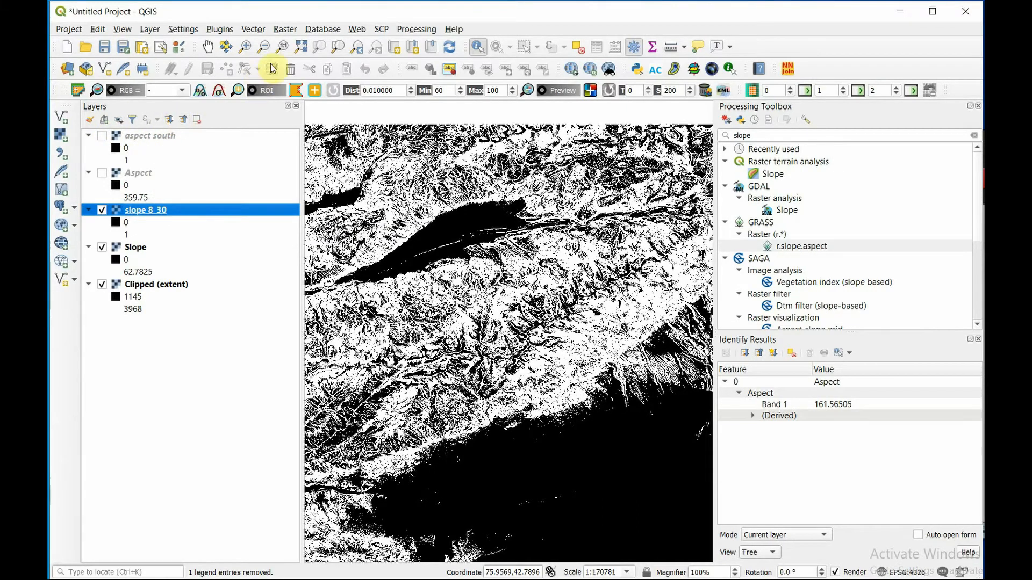
- Build the Raster Calculator expression ( "aspect south@1" * "slope 8_30@1" ) = 1 to combine both criteria
click(284, 30)
click(288, 46)
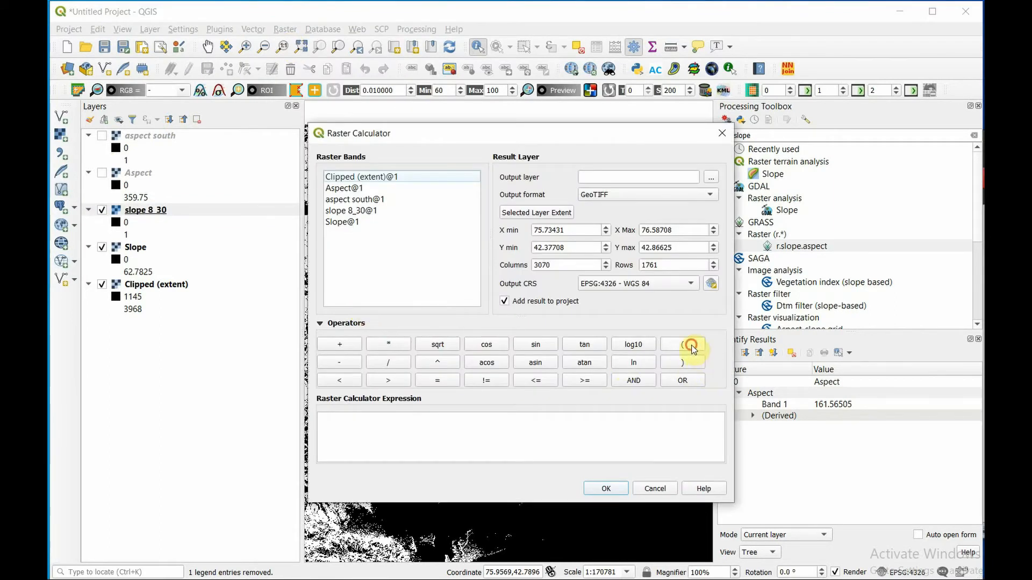
click(691, 346)
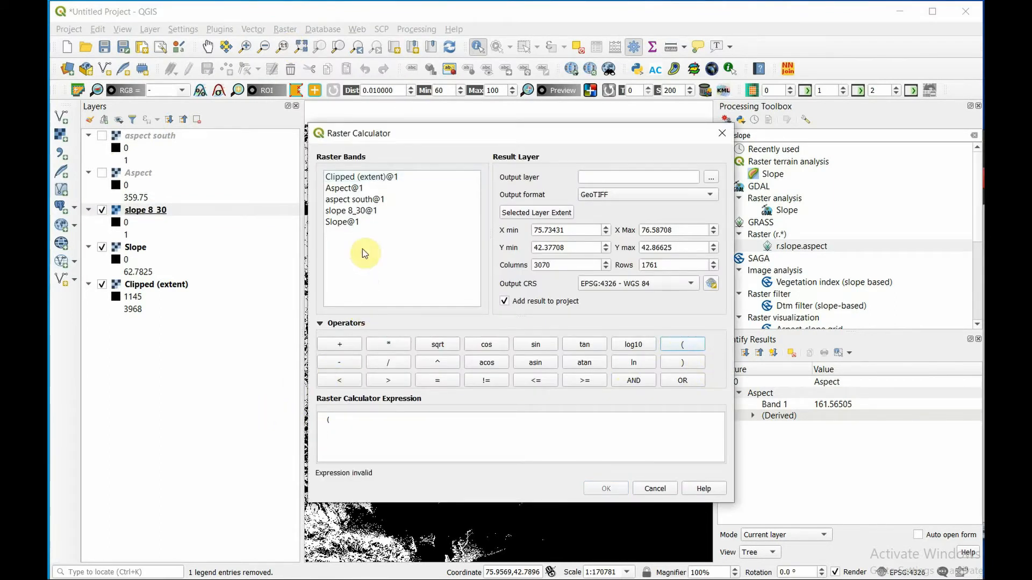
double_click(342, 201)
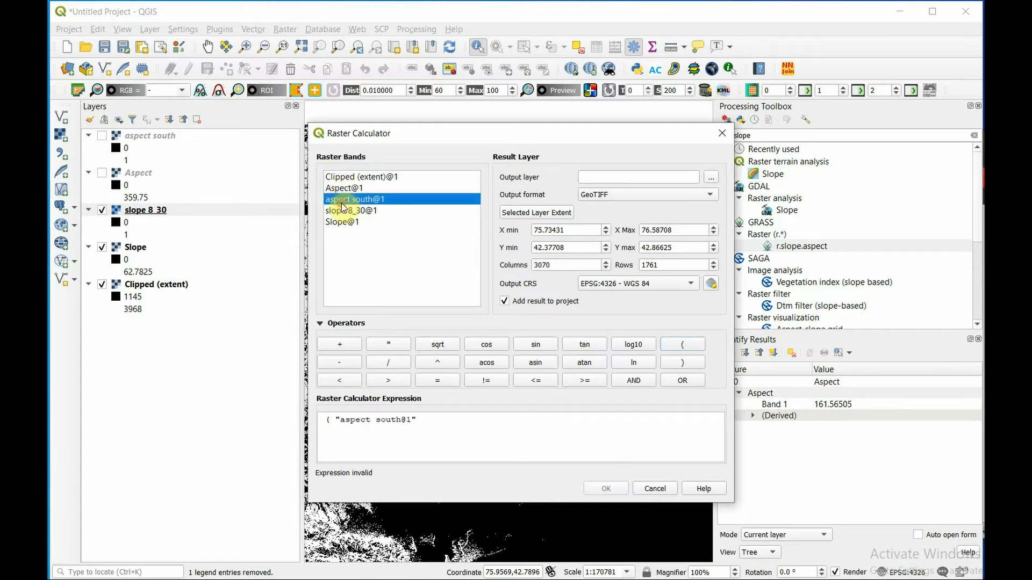
click(387, 345)
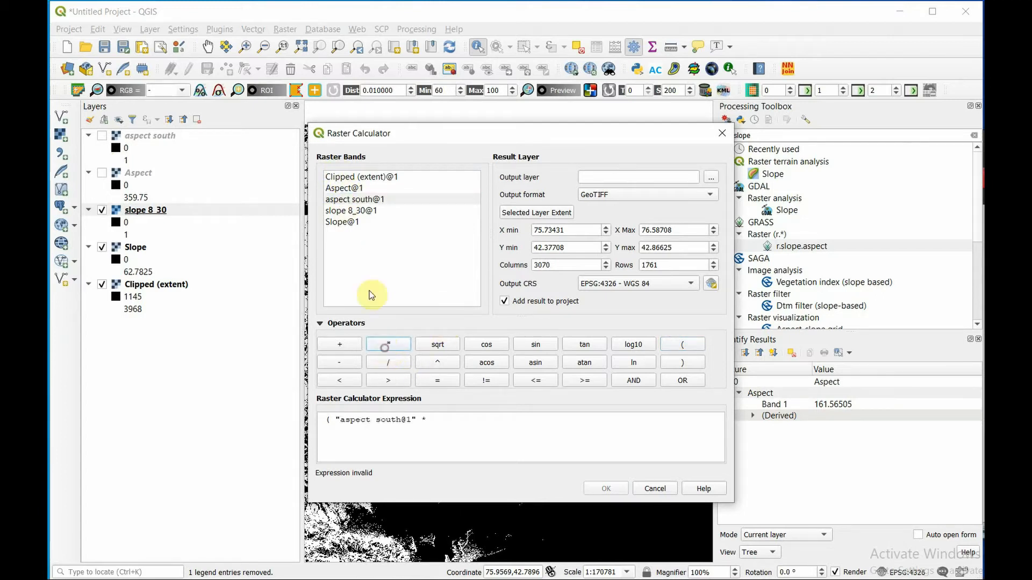
double_click(343, 211)
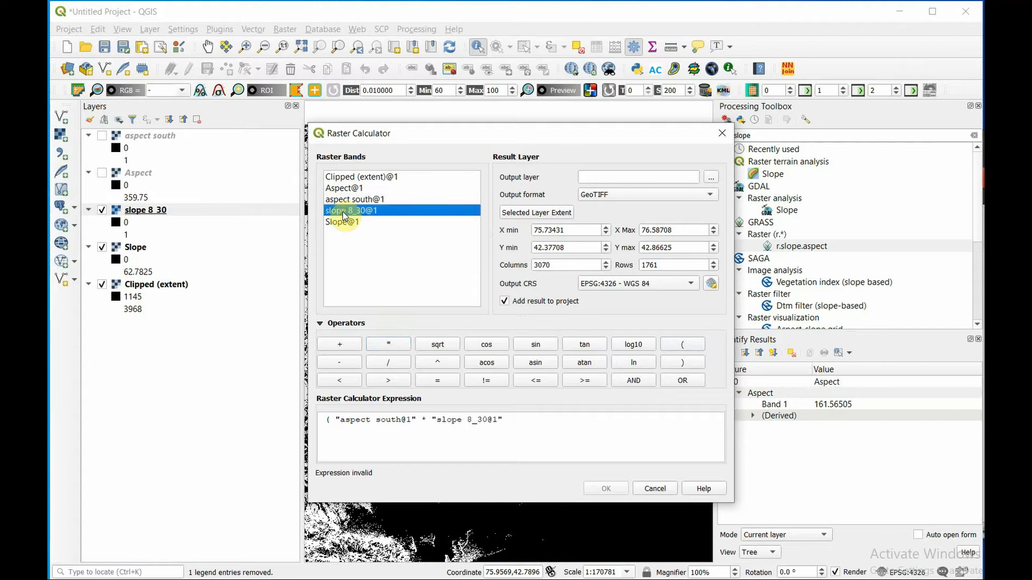
click(693, 364)
click(440, 381)
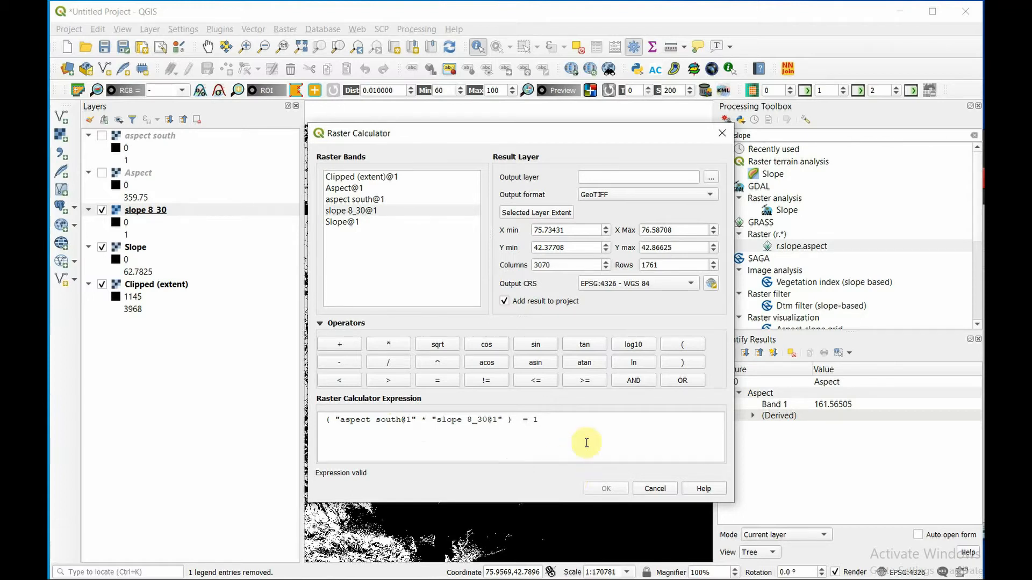
- Save the combined result as "planting regions" in the DEM Project folder and run the calculation
click(710, 177)
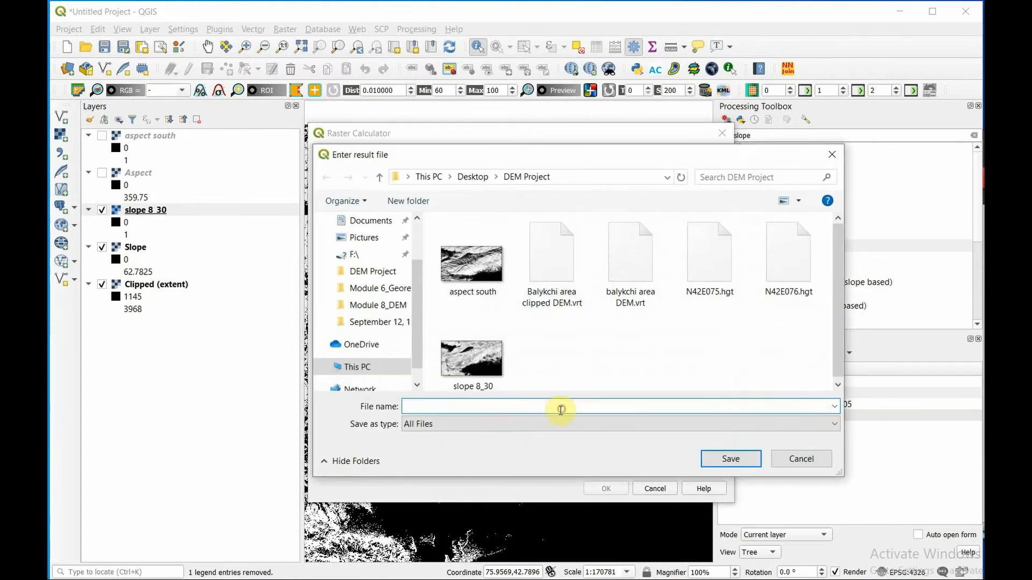
text(planting regions)
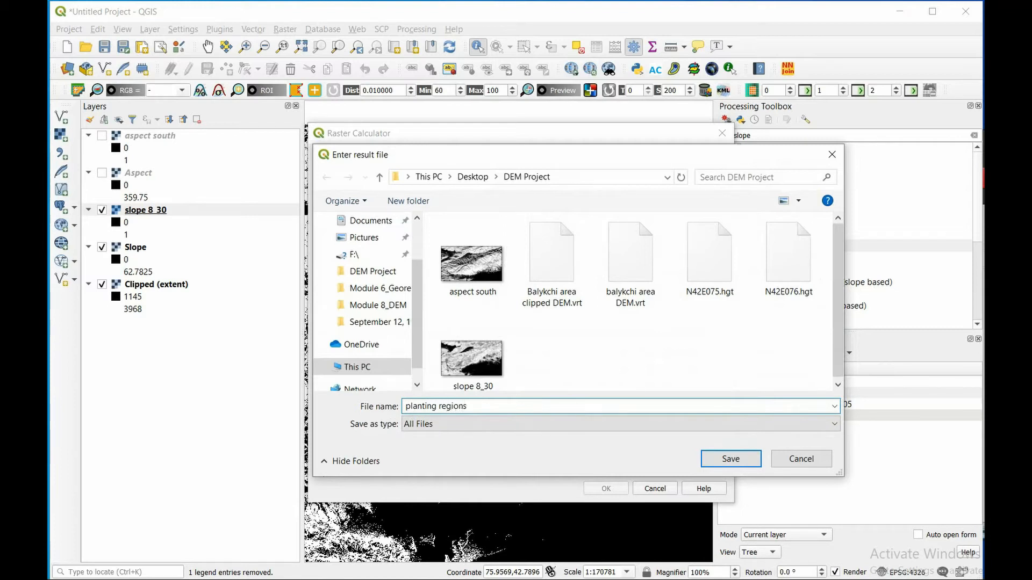
click(731, 459)
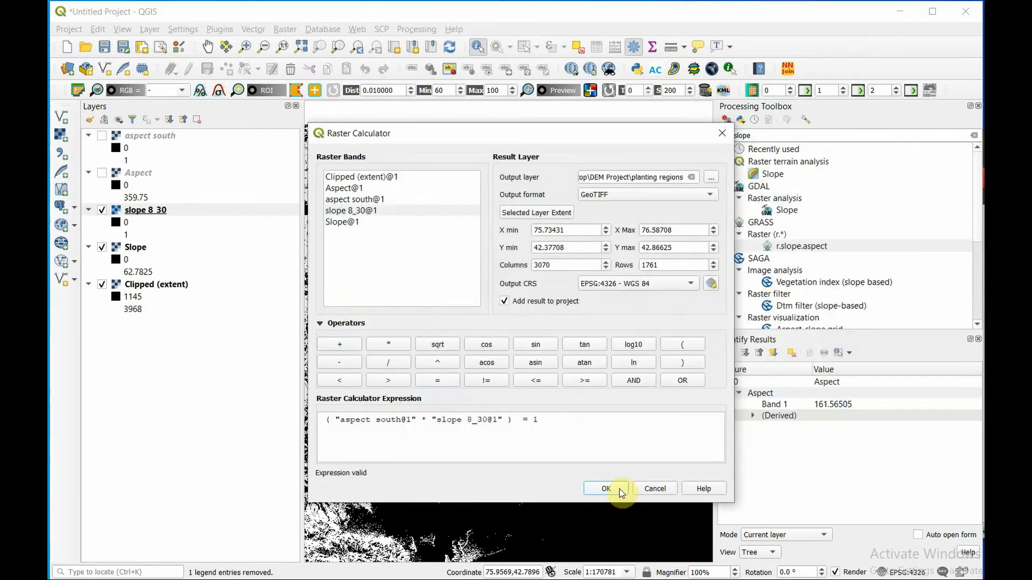
click(619, 489)
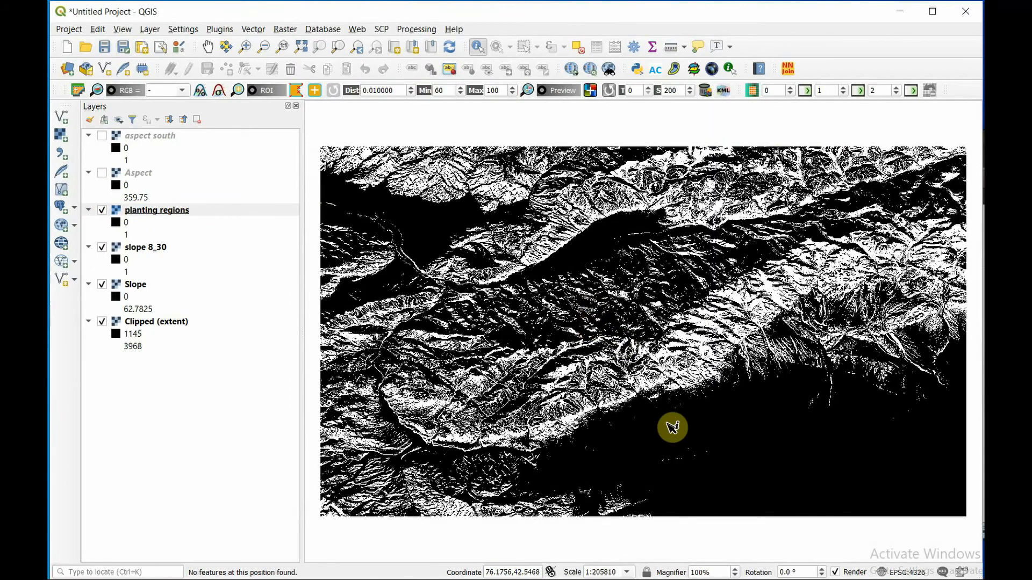
- Examine the planting regions raster in detail along the mountain front above the dark basin and over its full extent
scroll(672, 428, up, 1)
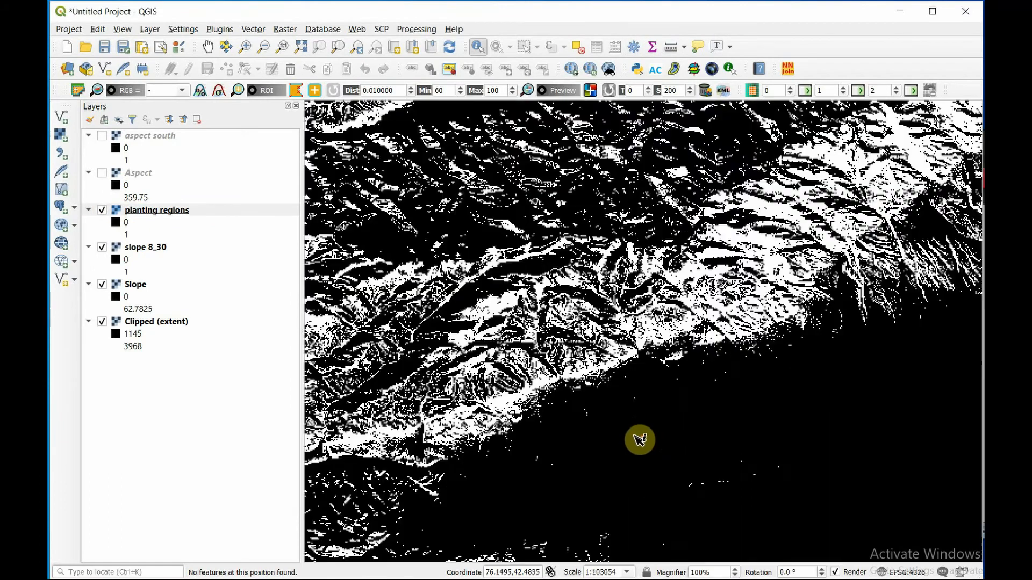
scroll(769, 338, up, 1)
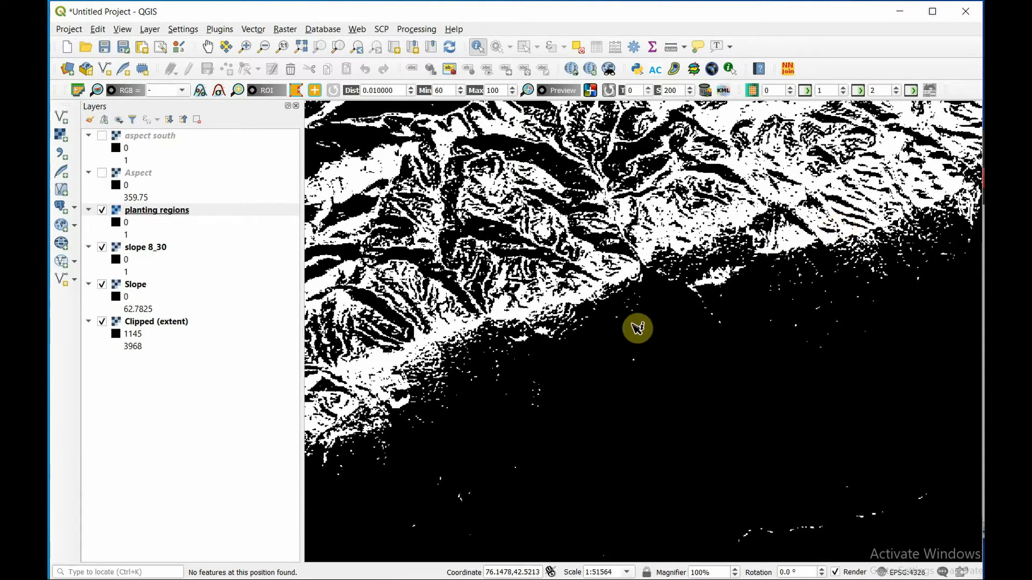
scroll(636, 335, down, 1)
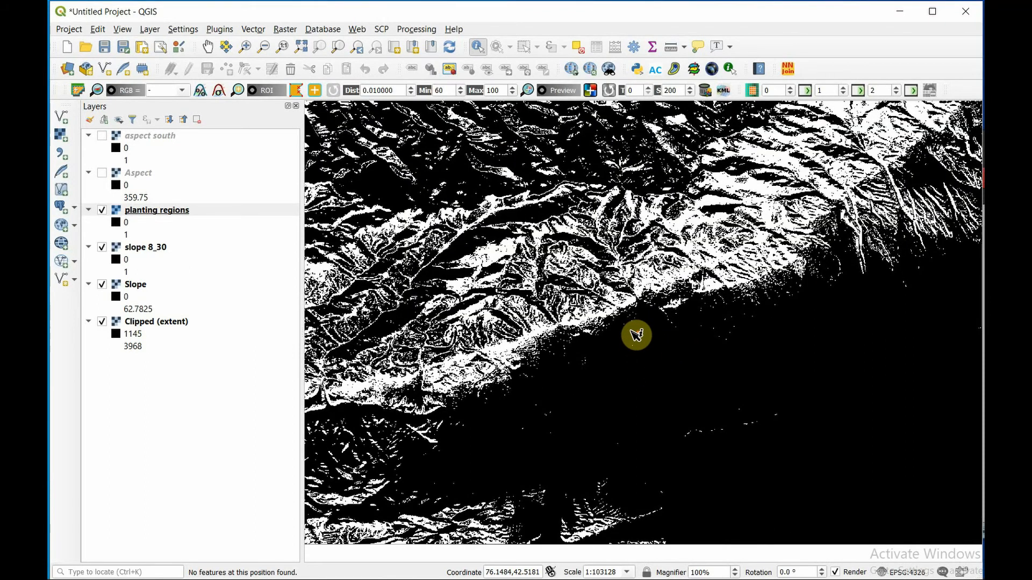
scroll(635, 334, down, 1)
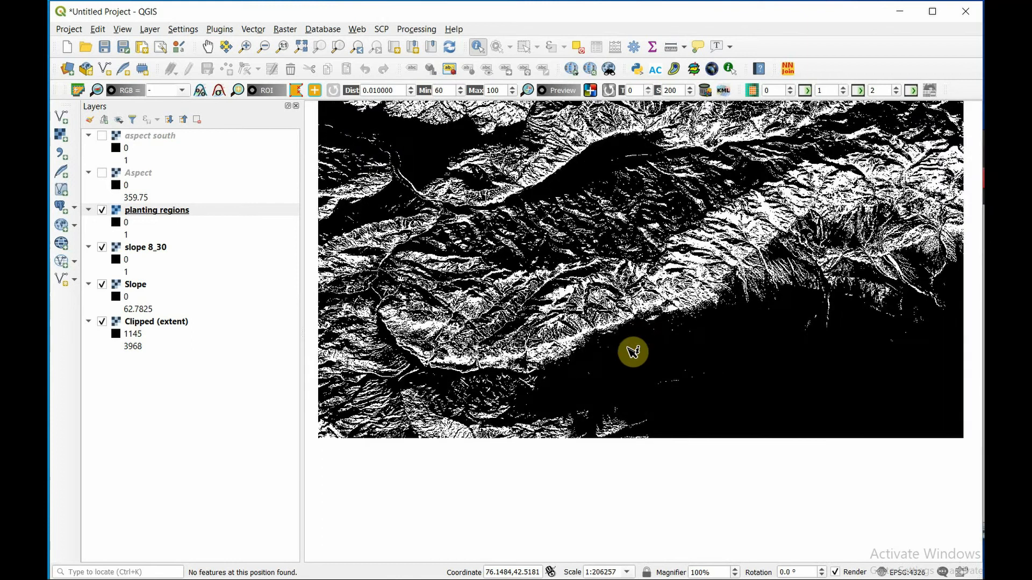
right_click(160, 210)
click(230, 220)
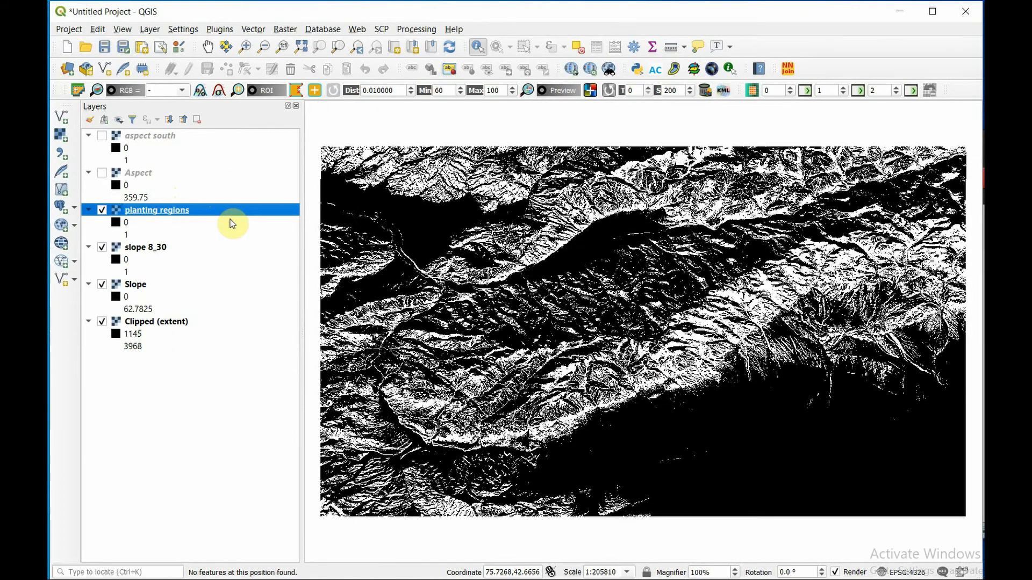
- Sieve the planting regions raster with a threshold of 8 and 8-connectedness, saving to a temporary file
click(284, 30)
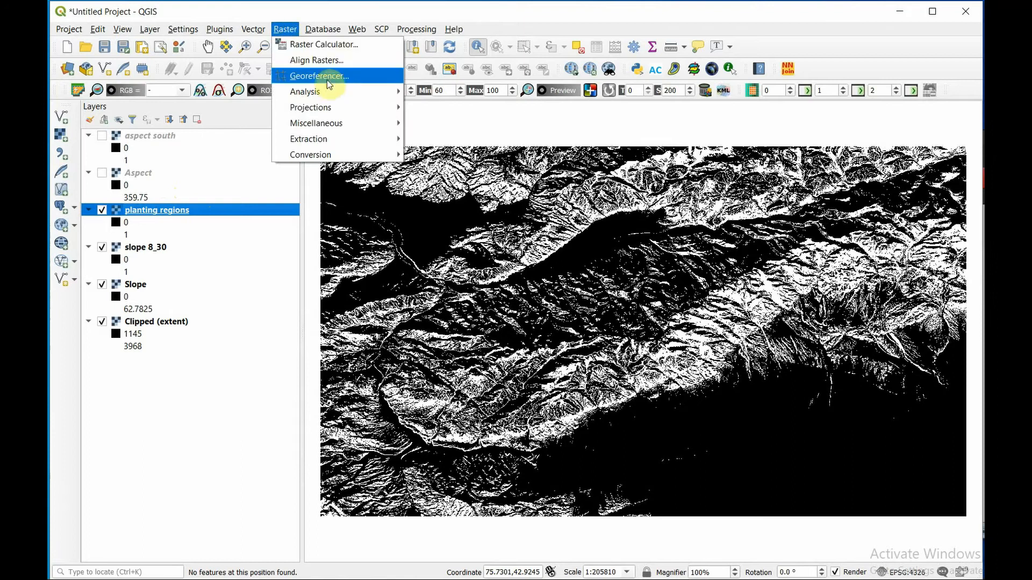
mouse_move(329, 92)
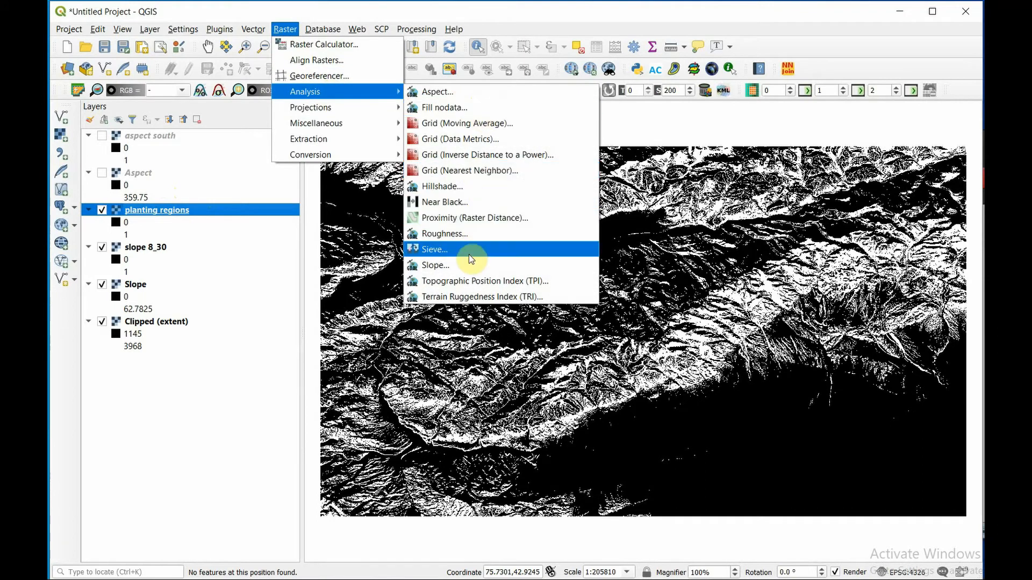
click(469, 254)
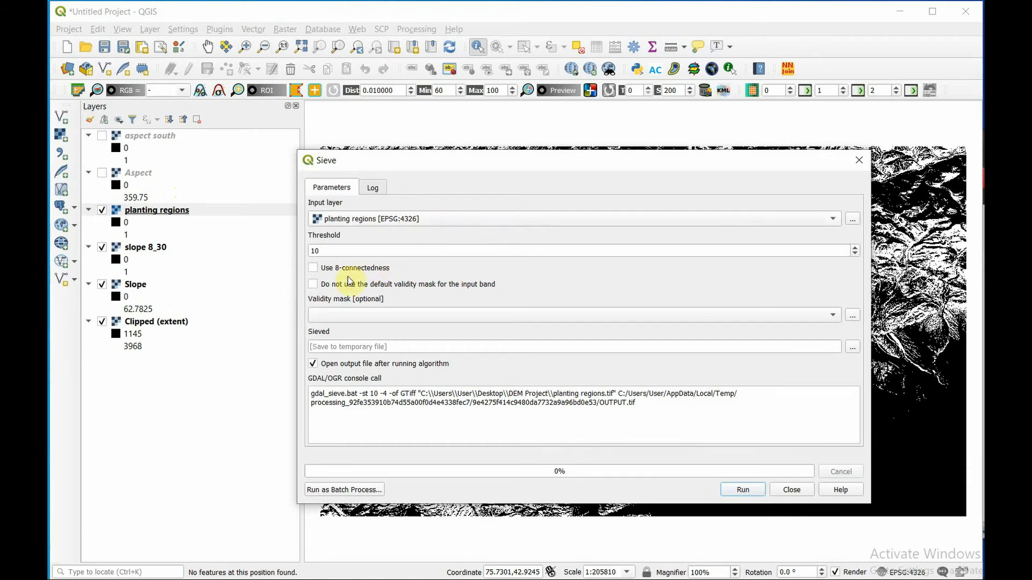
double_click(509, 252)
text(8)
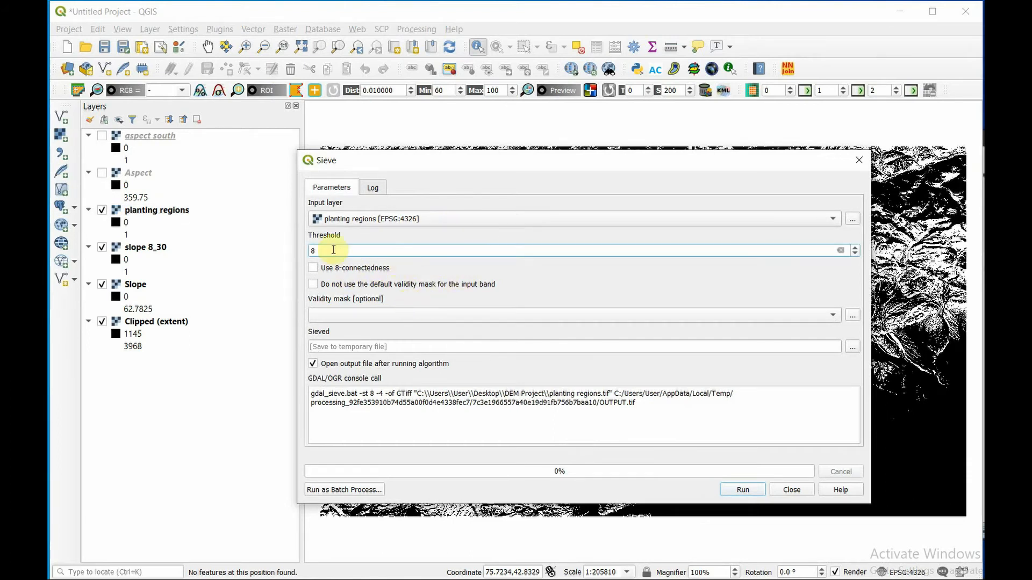
click(328, 269)
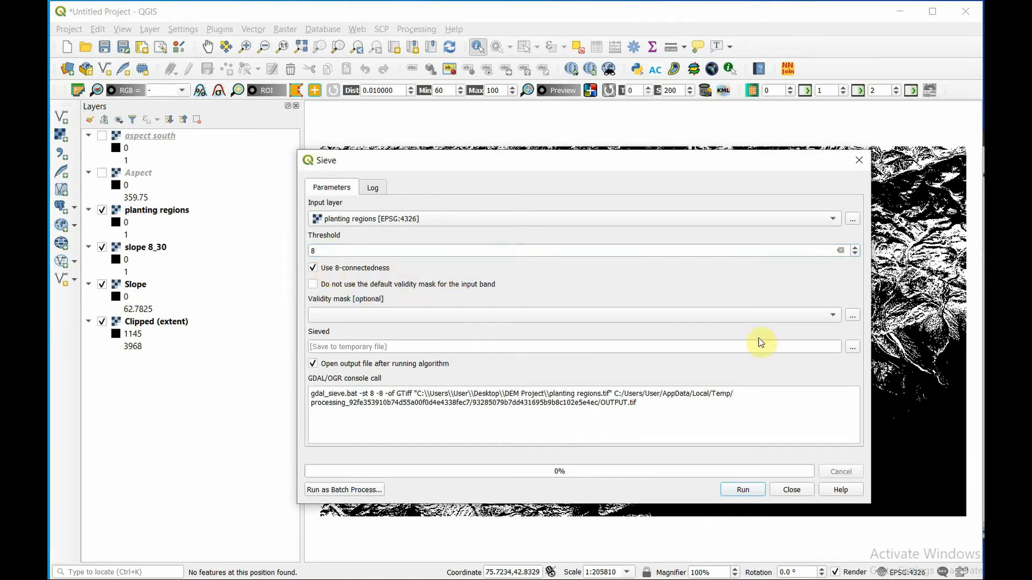
click(743, 490)
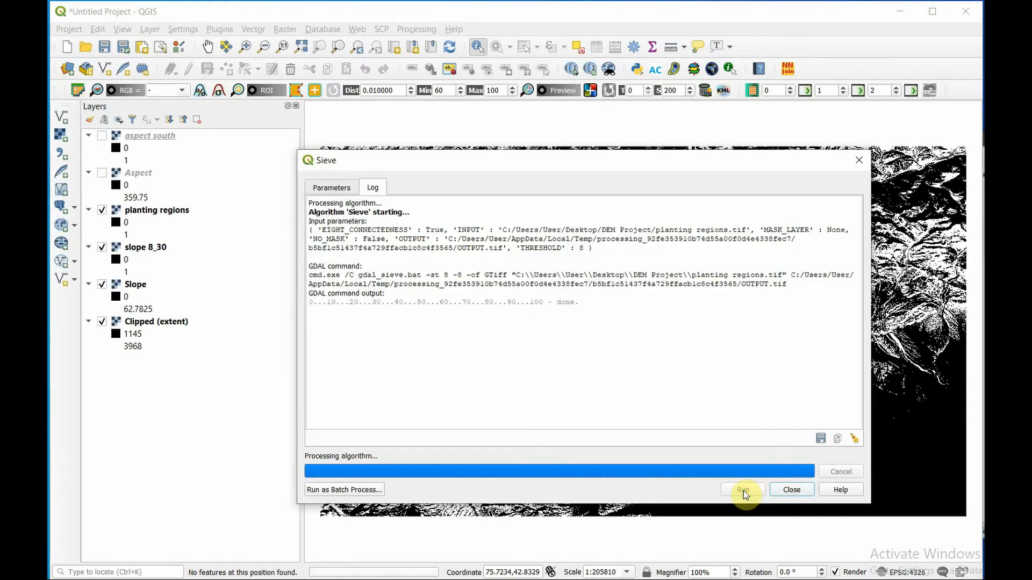
click(791, 490)
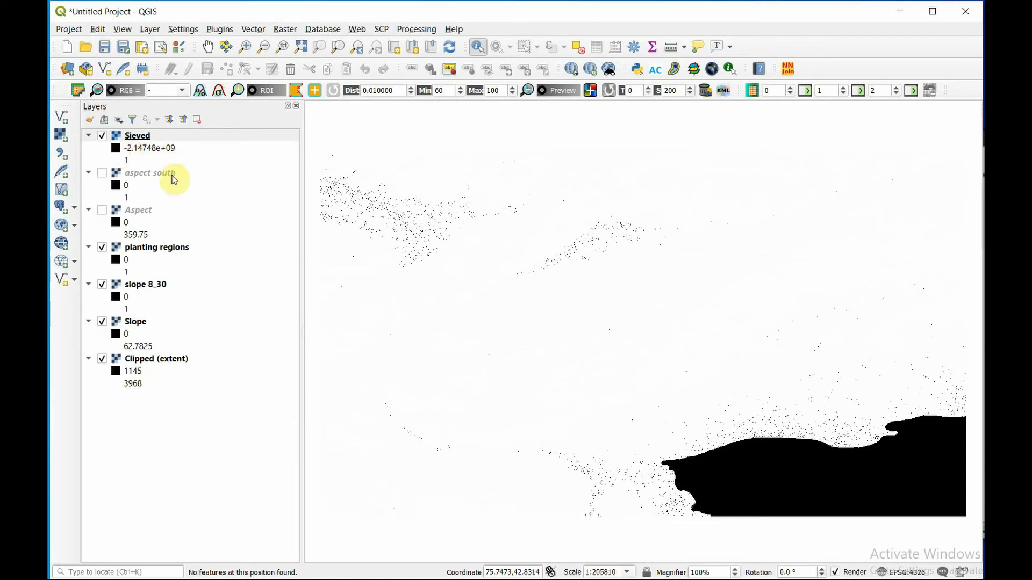
- Build the Raster Calculator expression ( "Sieved@1" <= 0 ) = 0 from the sieved raster
click(290, 30)
mouse_move(323, 96)
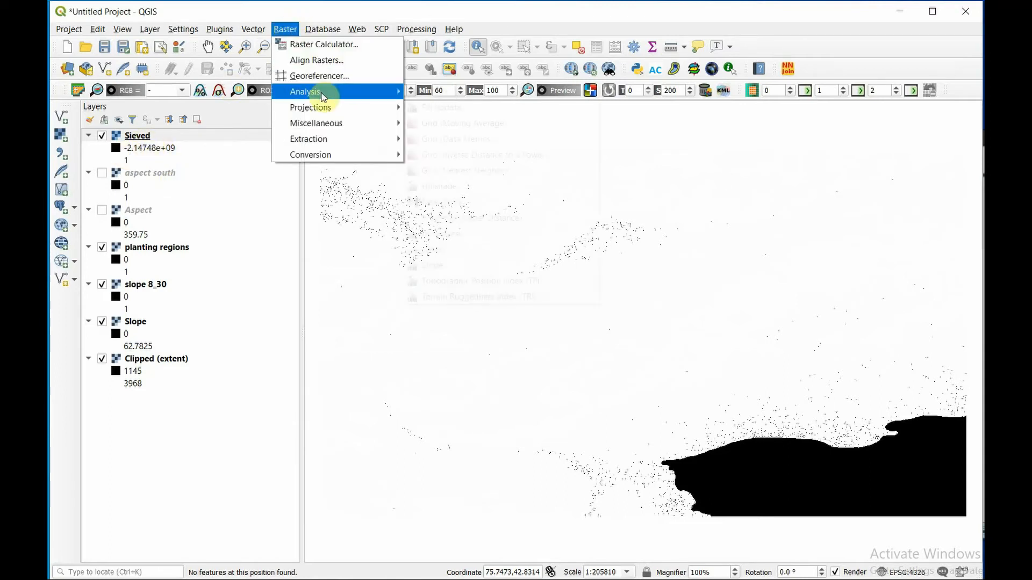
click(324, 44)
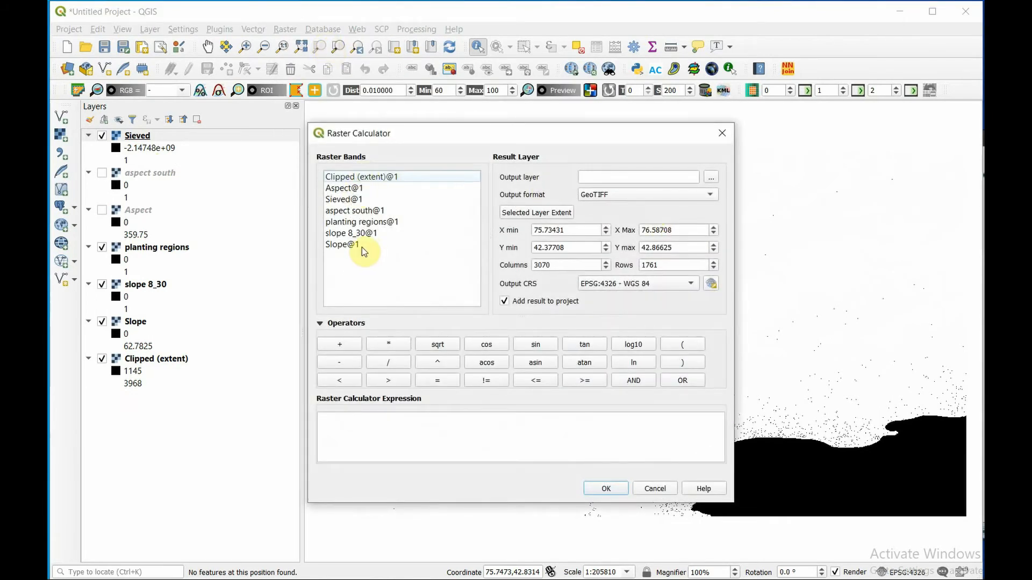
double_click(337, 201)
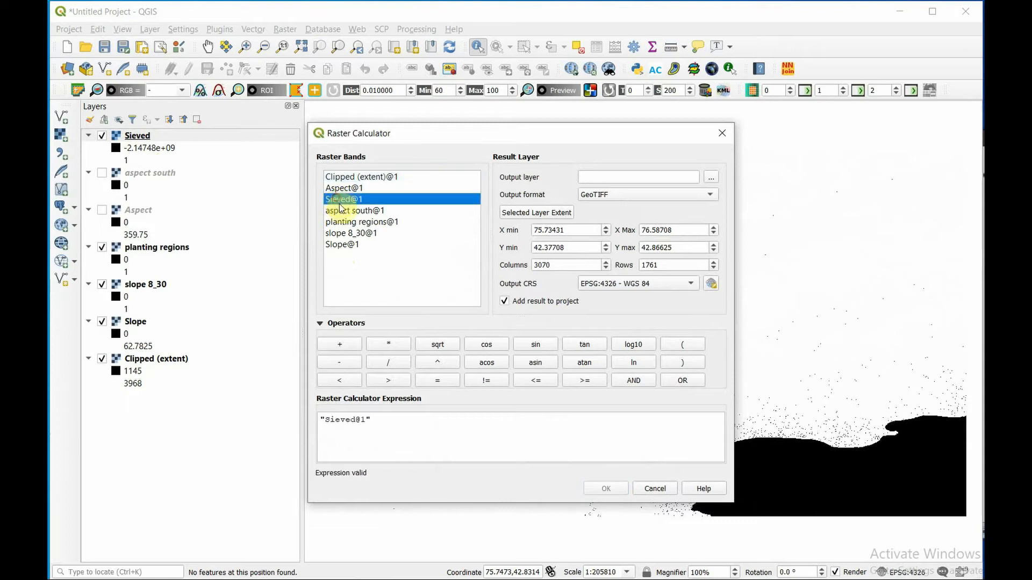
click(537, 381)
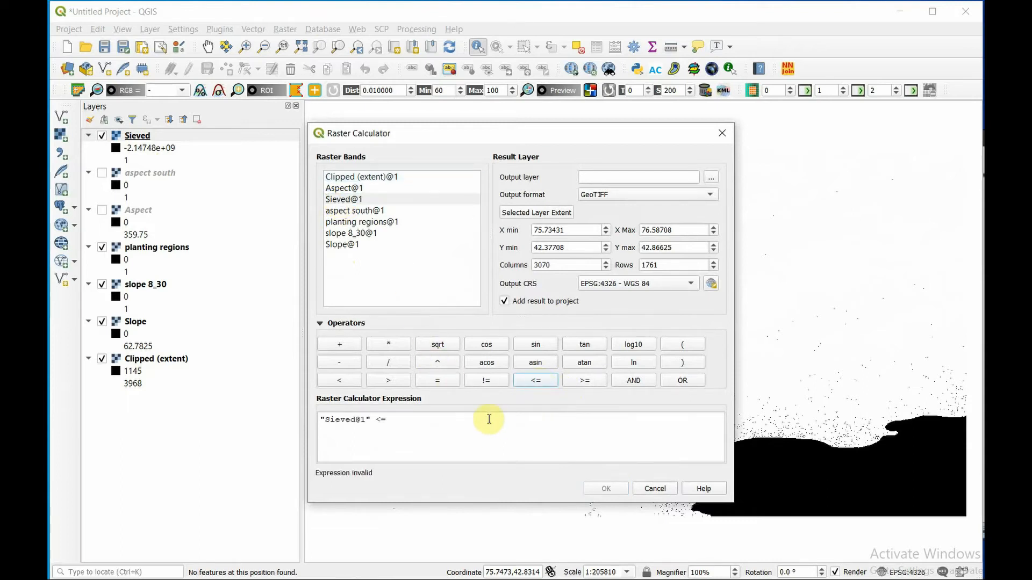
text(0)
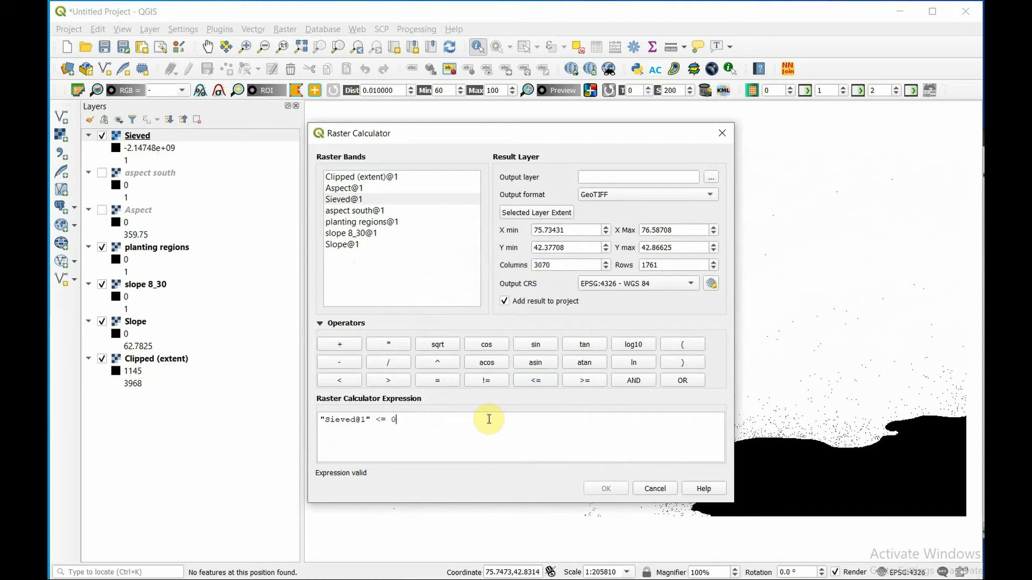
click(682, 362)
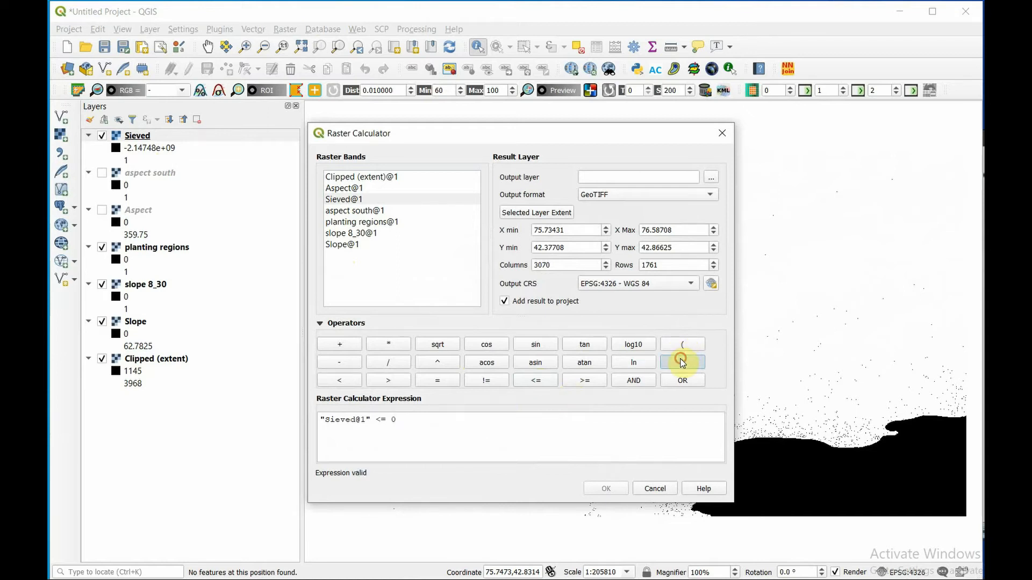
click(319, 420)
click(683, 345)
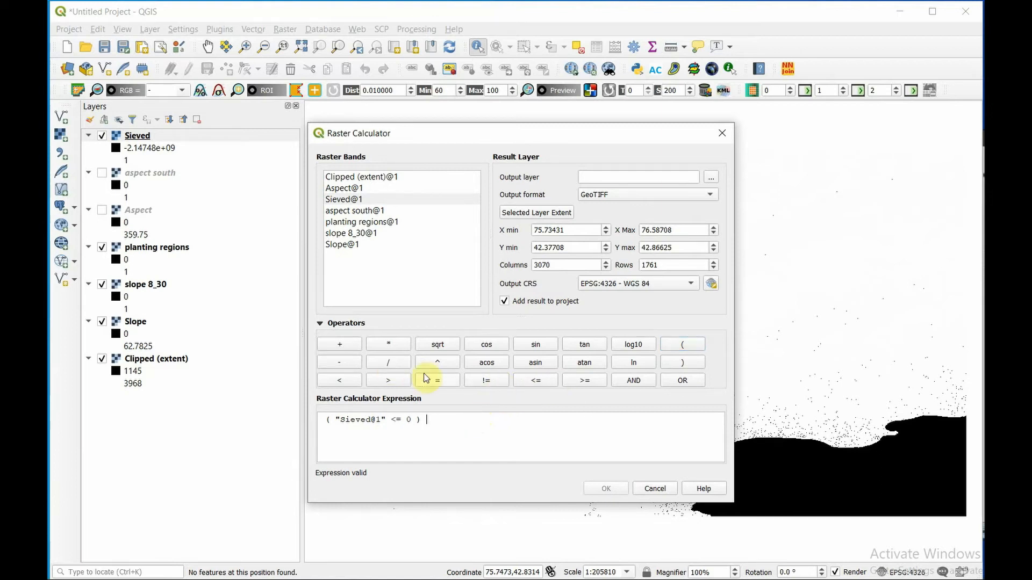
click(443, 384)
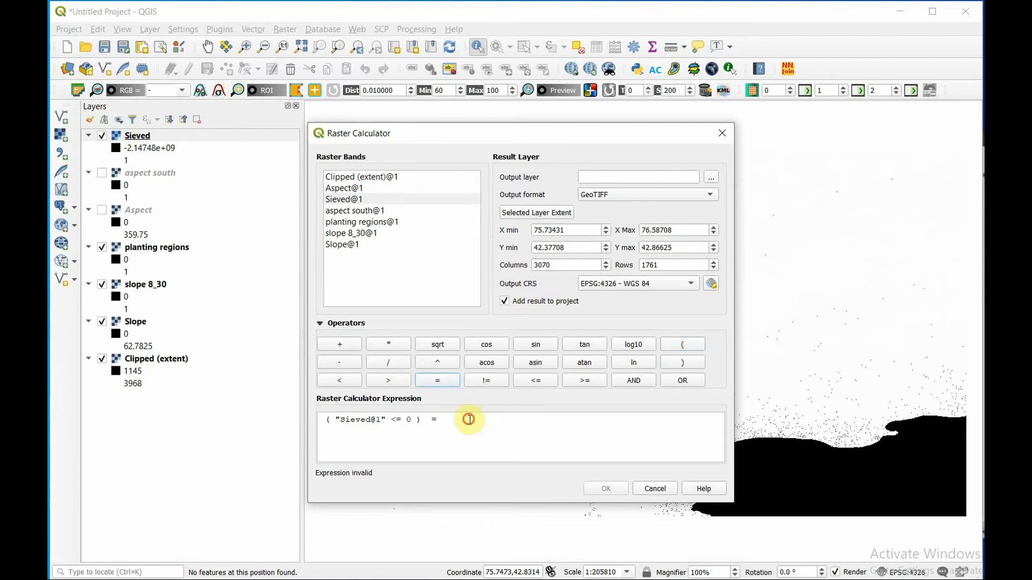
text(0)
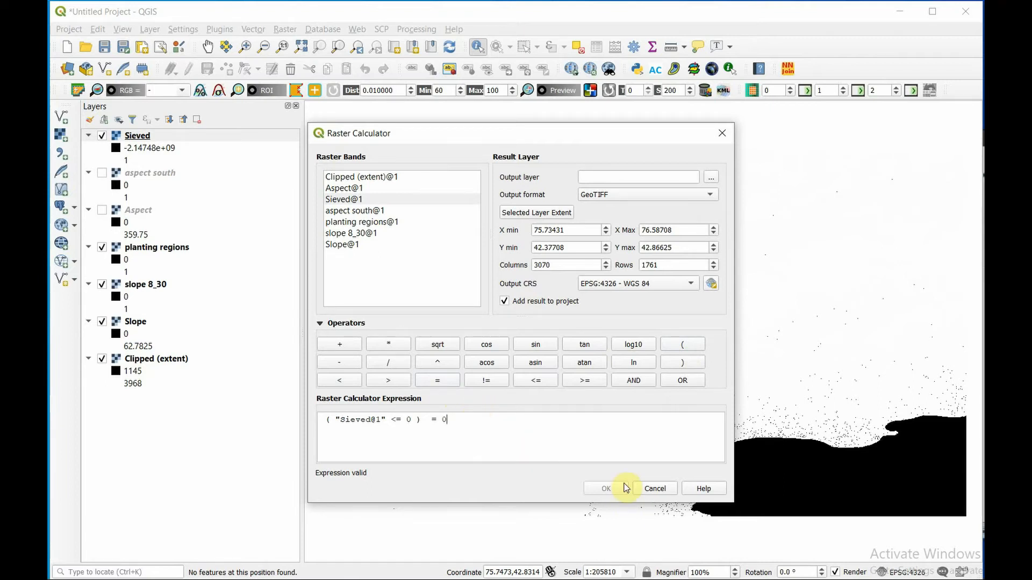
- Save the calculator output as "planting area sieved" in the DEM Project folder and run the calculation
click(711, 178)
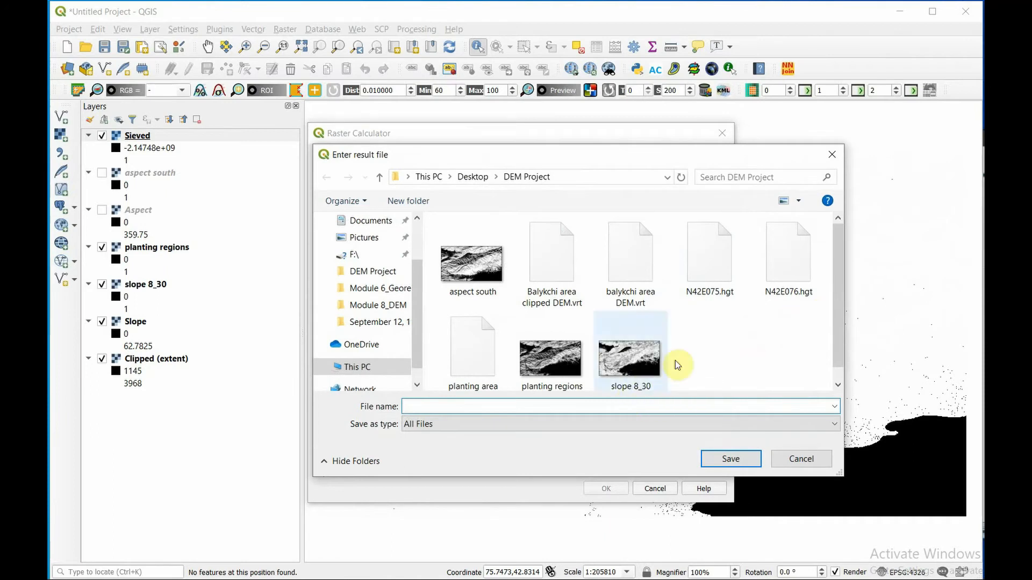
text(pl)
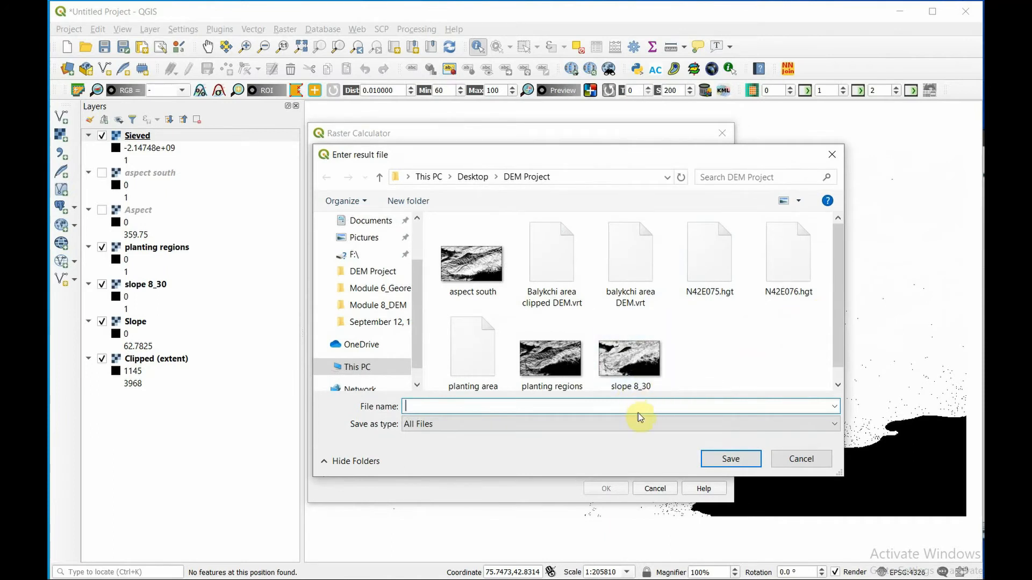
text(anting area si)
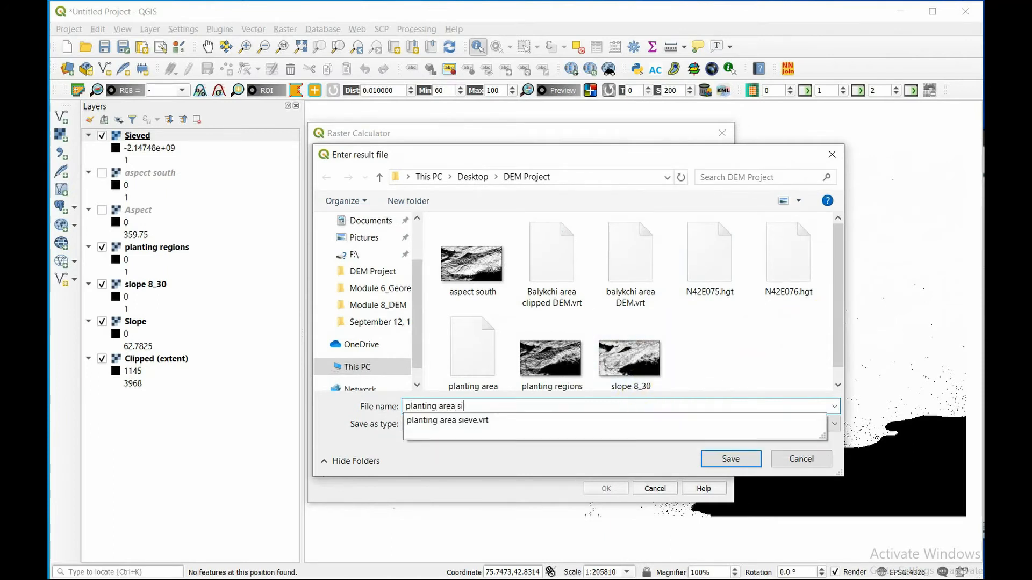
text(eved)
key(Return)
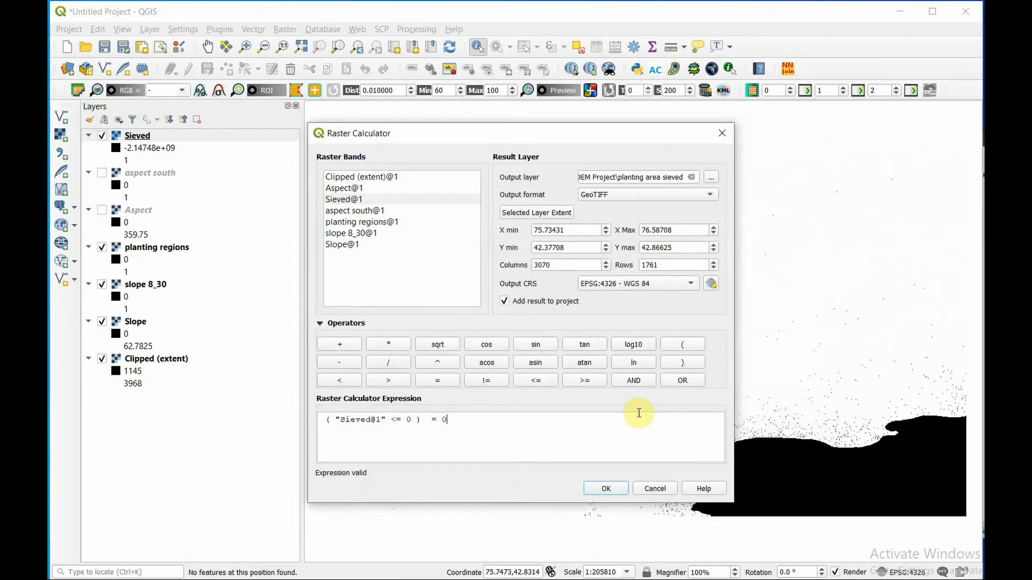
click(607, 487)
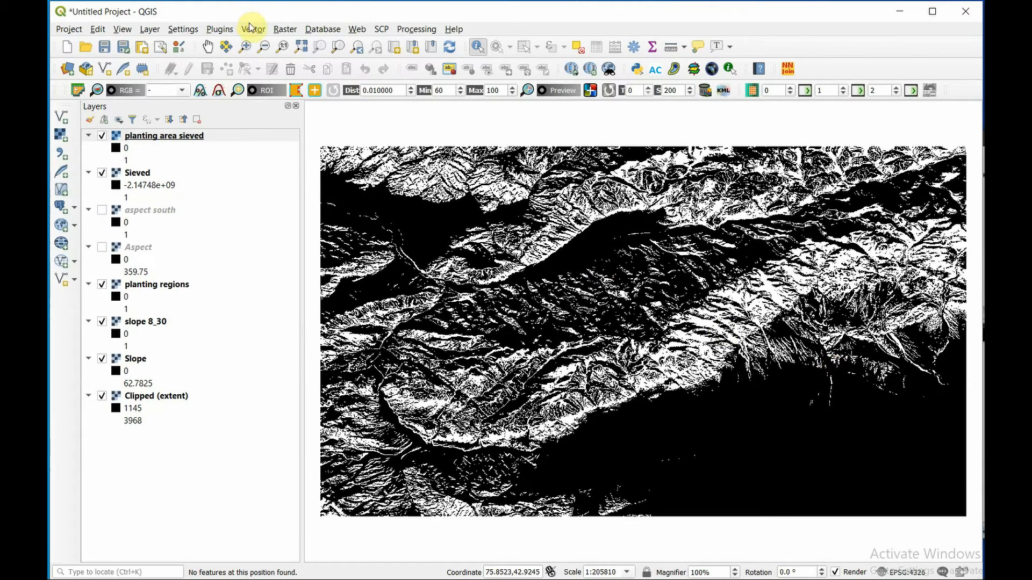
- Polygonize band 1 of the planting area sieved raster into a temporary vector layer with the field DN
click(281, 30)
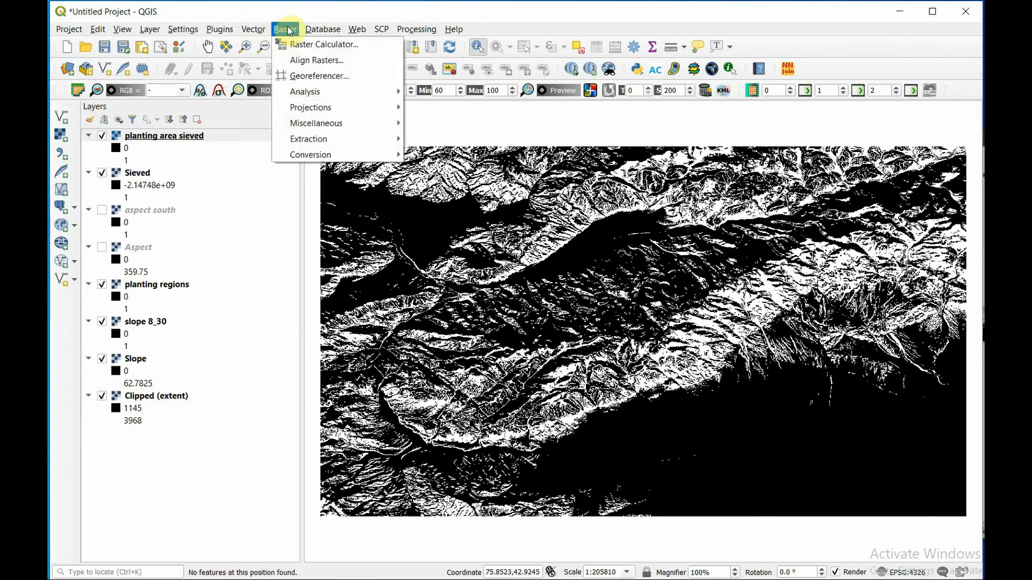
mouse_move(327, 144)
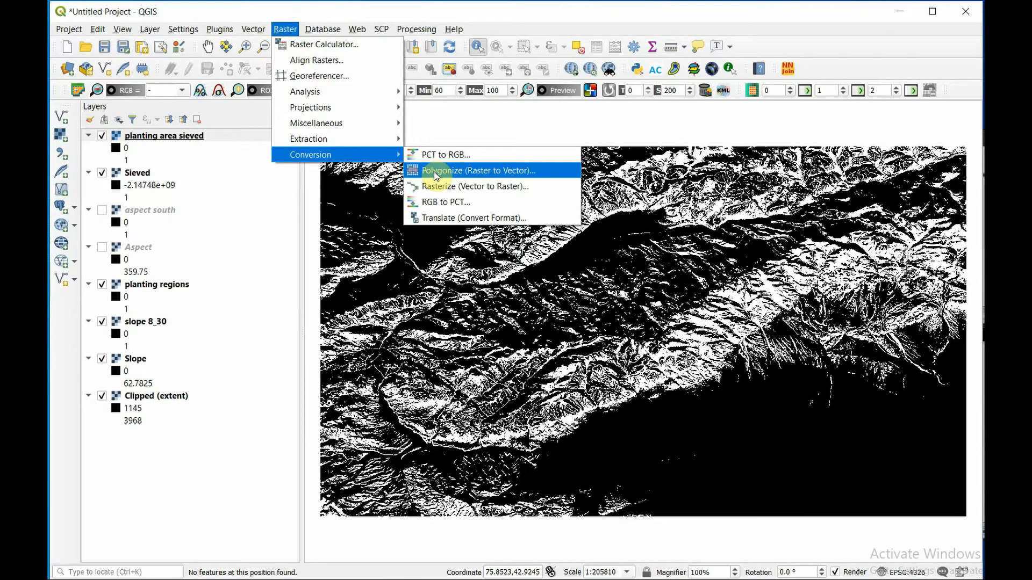
click(434, 172)
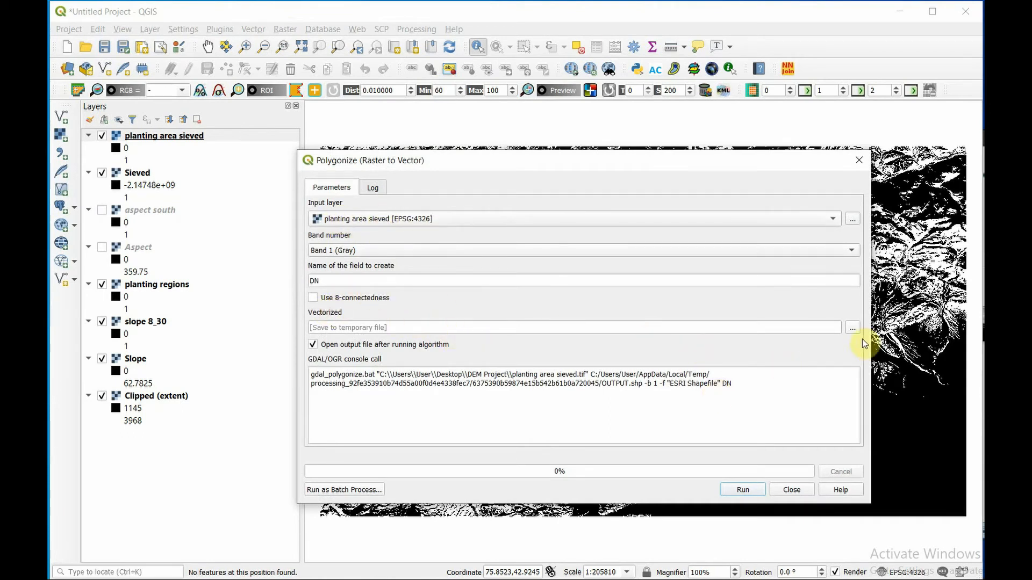
click(744, 489)
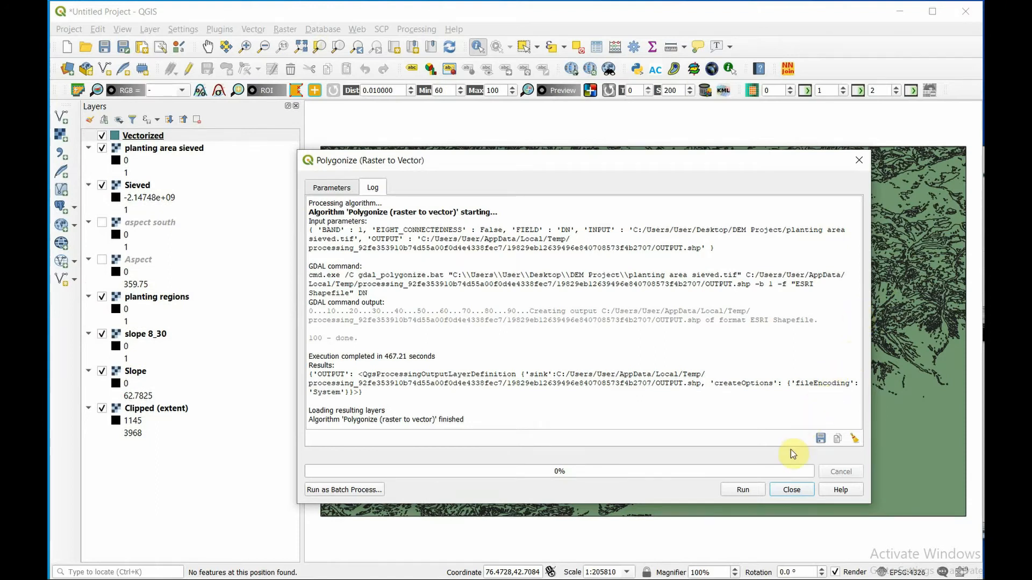
click(785, 491)
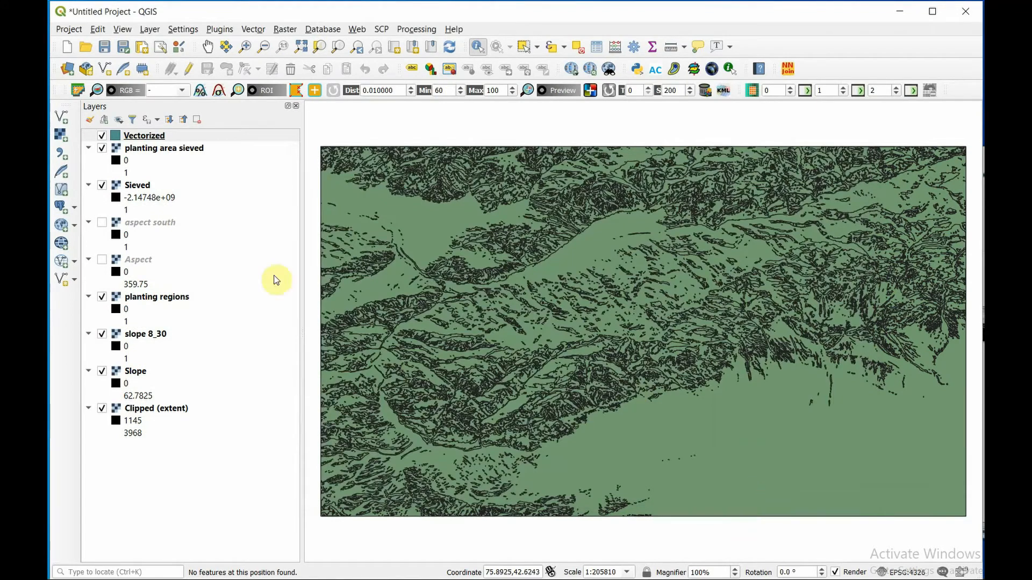
- Select the Vectorized layer's features by the expression "DN" = 0, delete them and save the layer edits
click(164, 139)
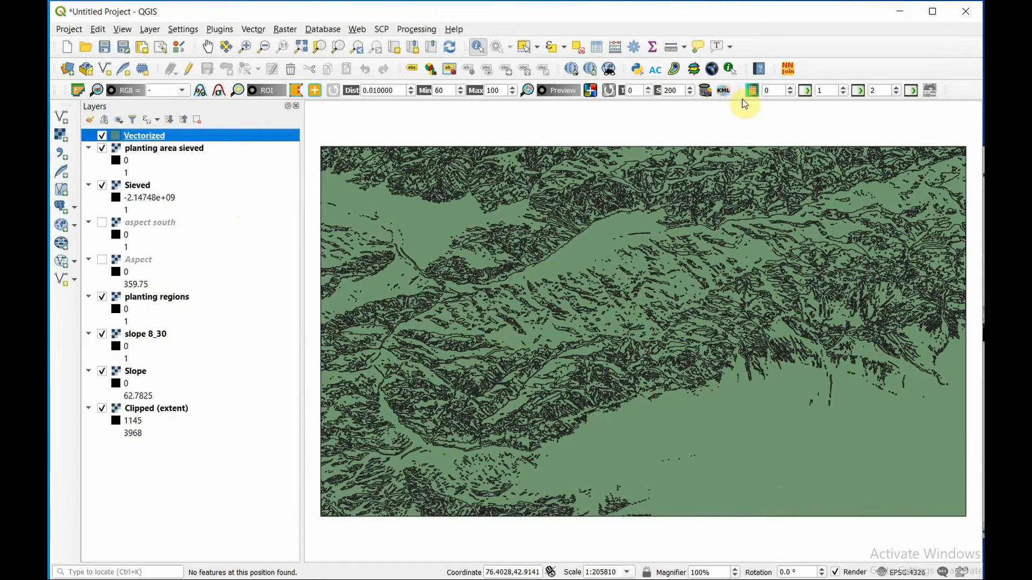
click(597, 48)
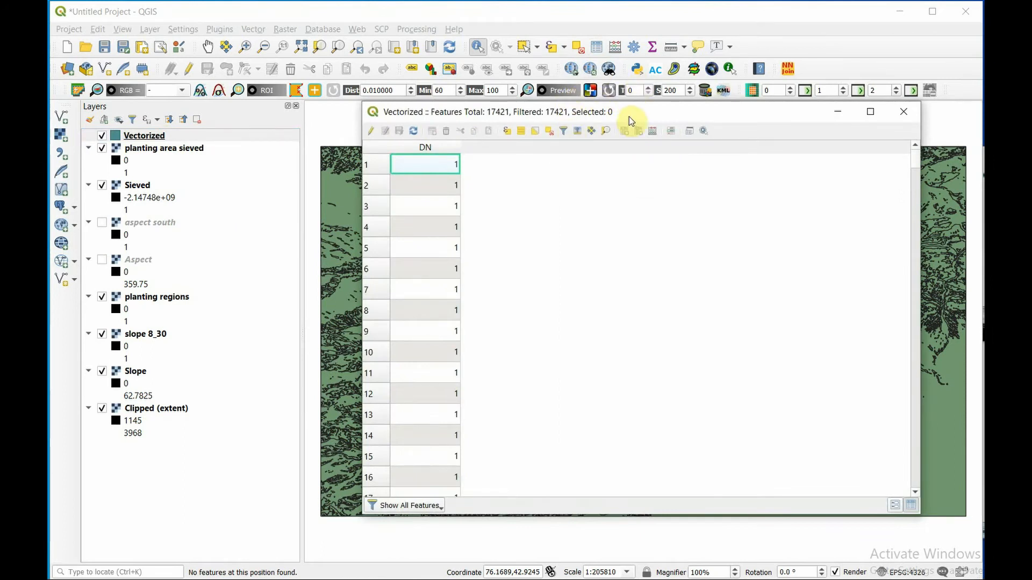
click(371, 132)
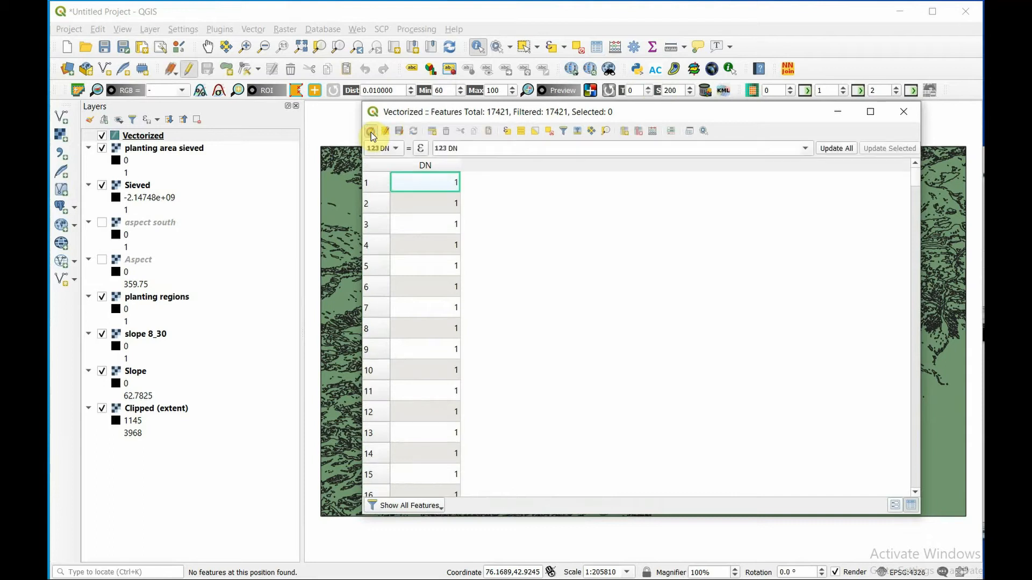
click(507, 132)
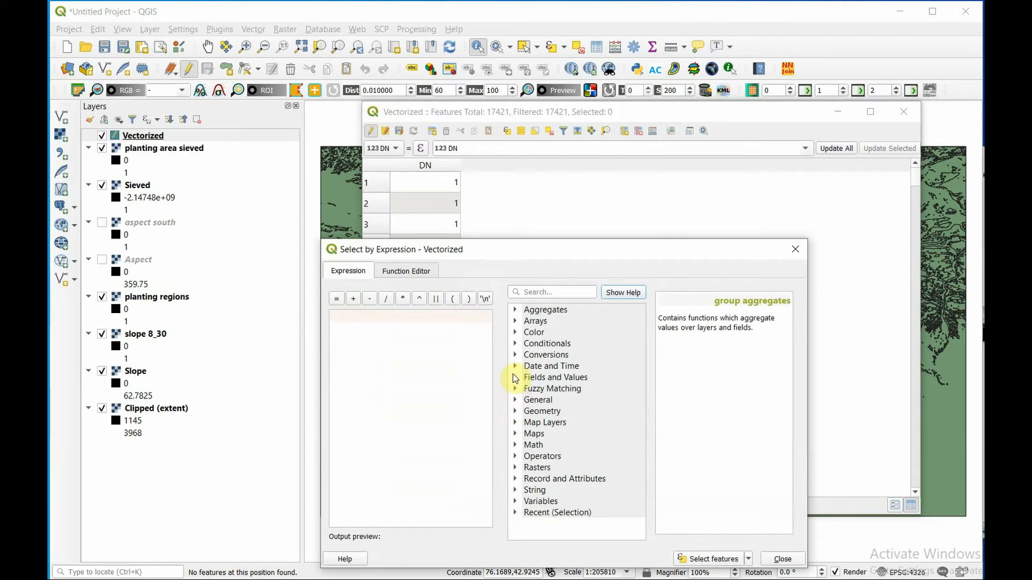
click(515, 378)
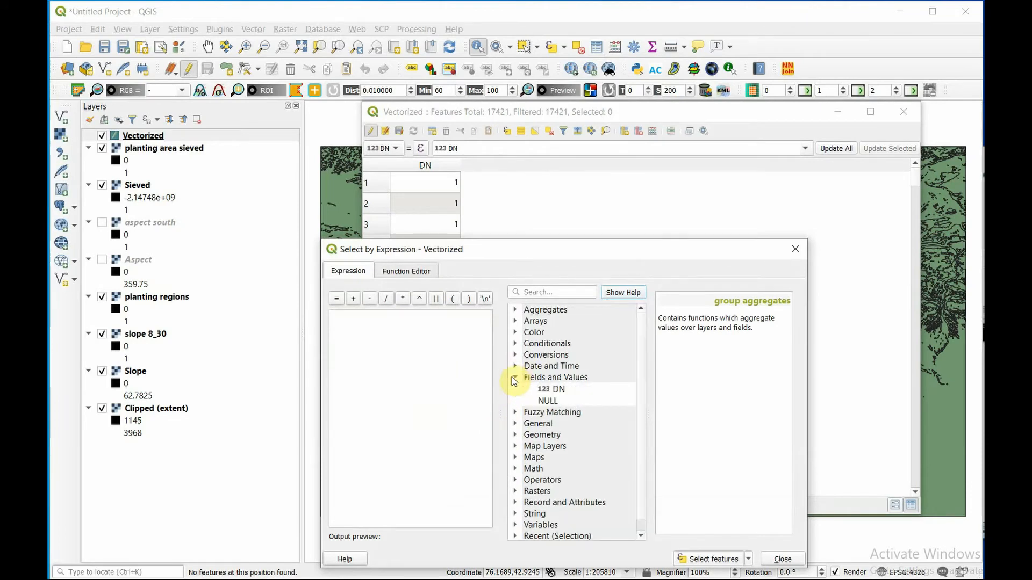
click(562, 391)
double_click(563, 390)
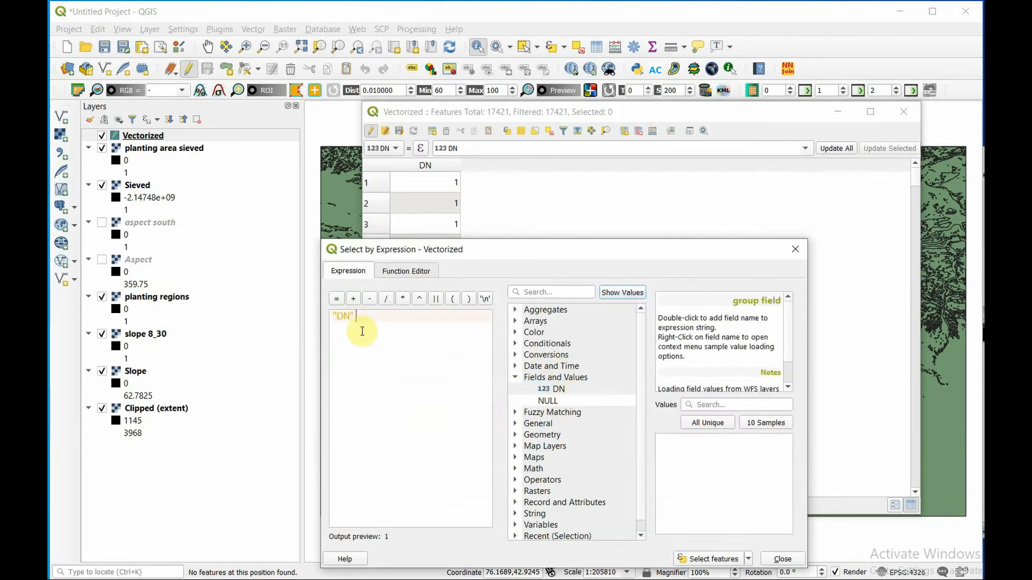
double_click(340, 304)
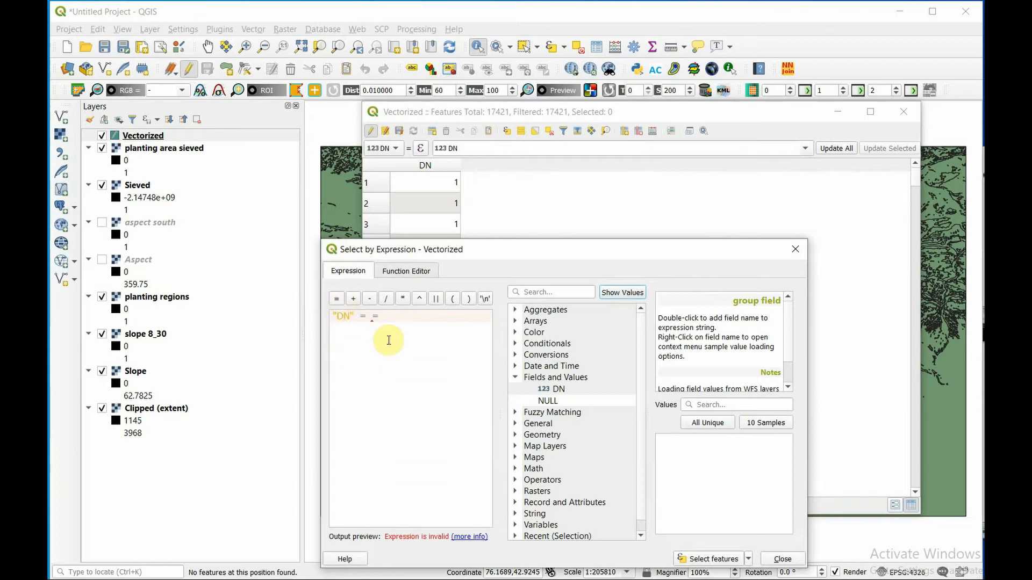
text(0)
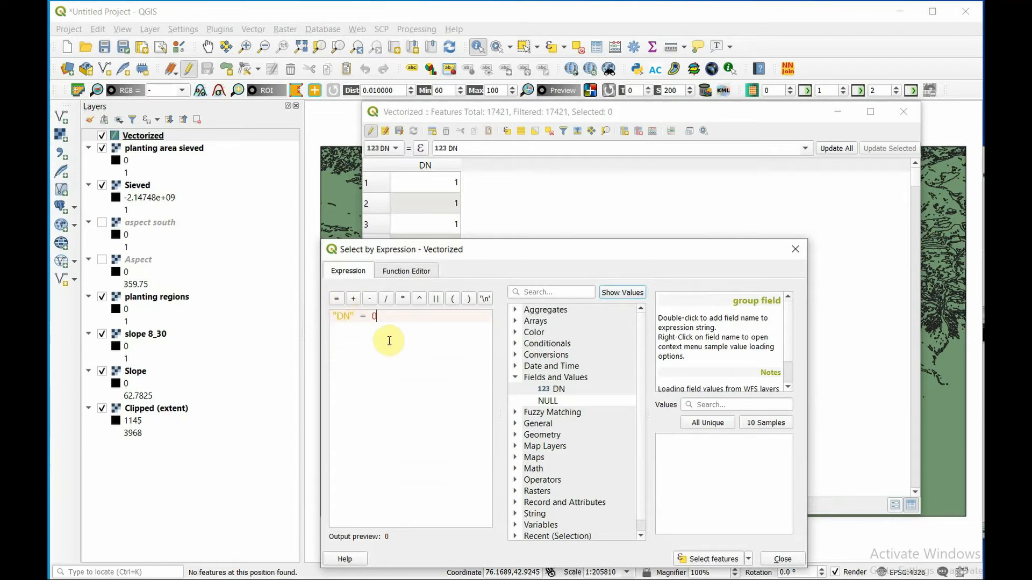
click(706, 559)
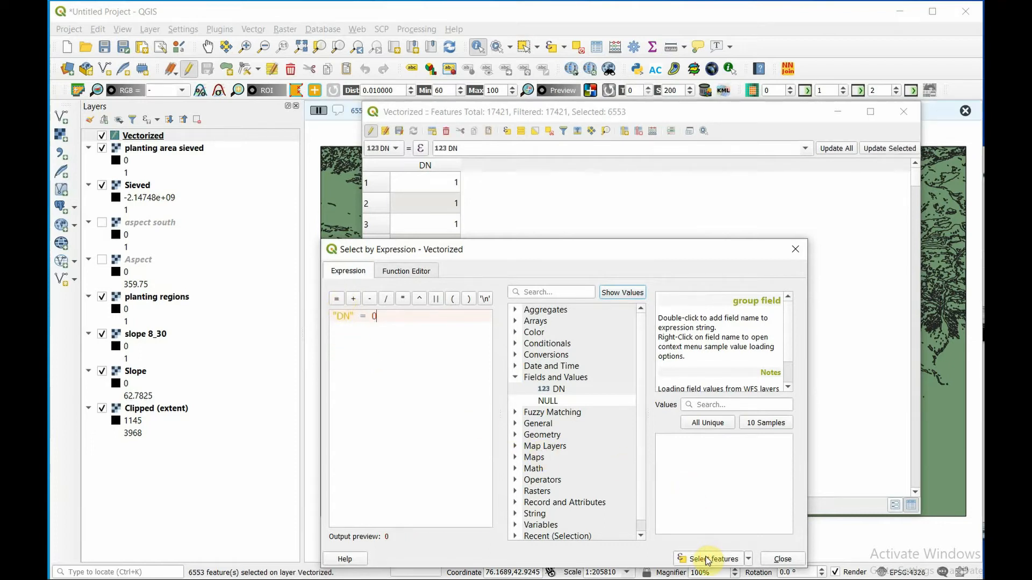
click(783, 560)
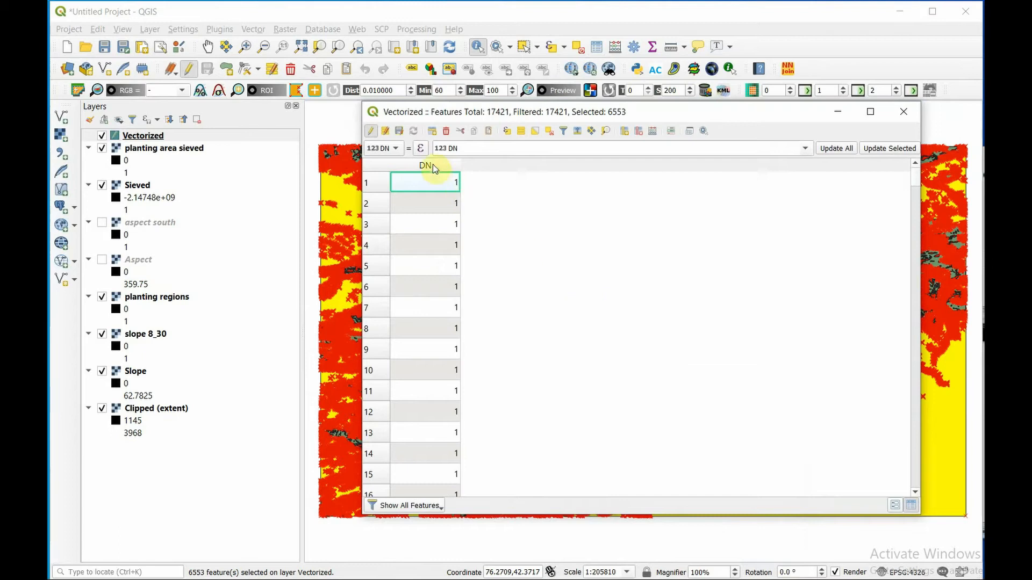
click(446, 132)
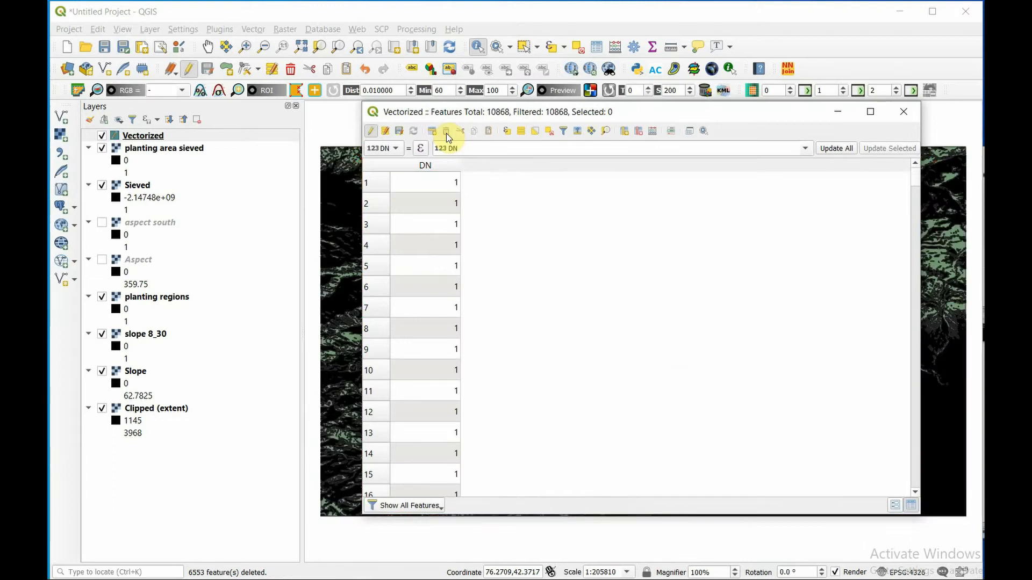
click(372, 131)
click(531, 314)
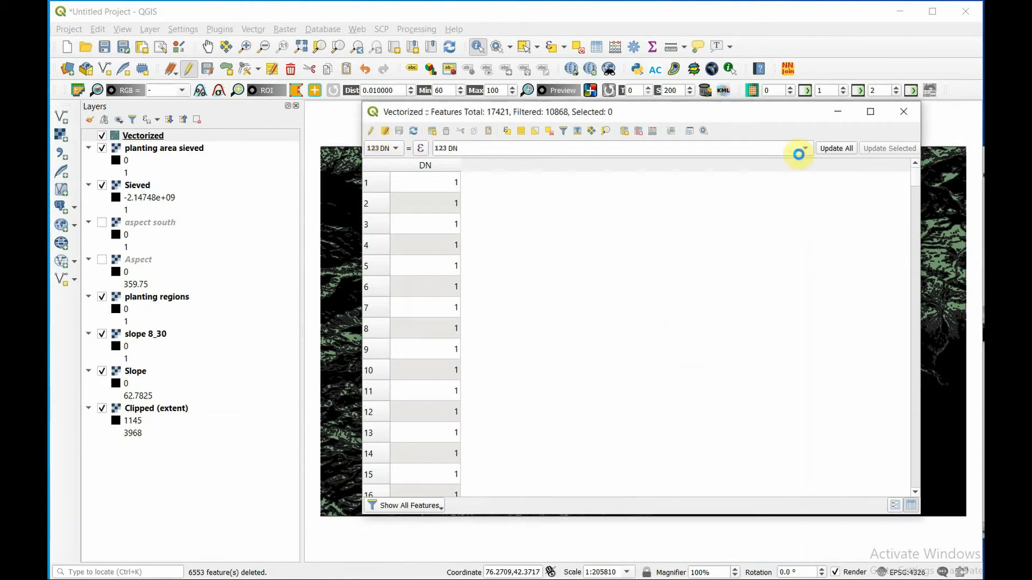
click(906, 113)
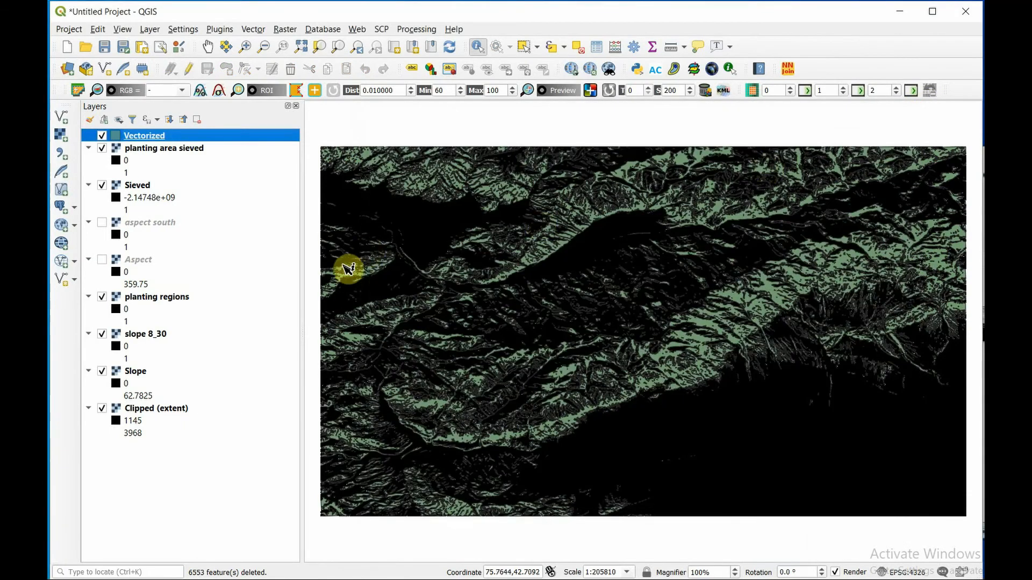
- Hide all visible raster layers so only the Vectorized layer shows, and inspect its polygons in detail and at full extent
click(102, 149)
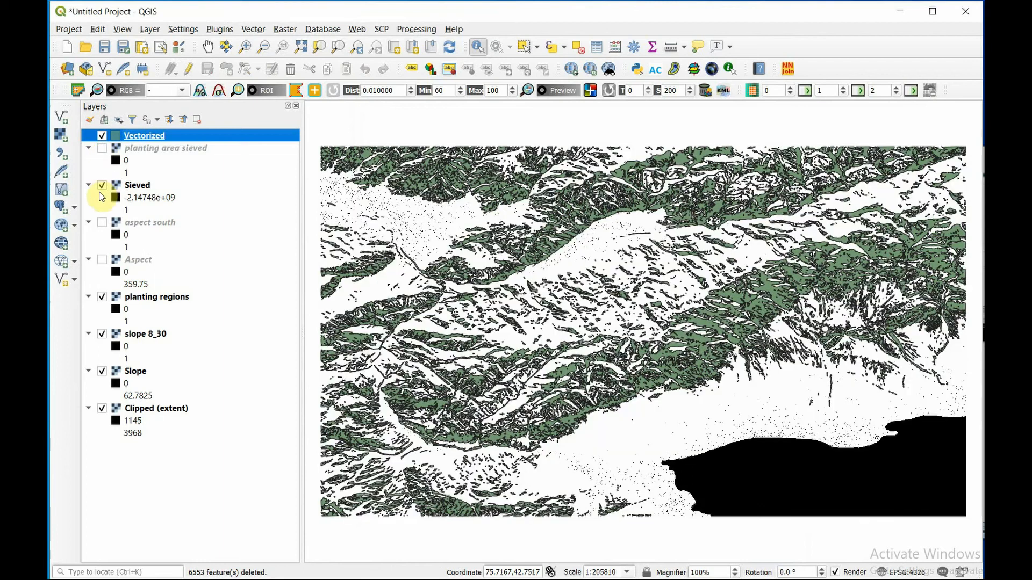
click(102, 185)
click(102, 297)
click(103, 334)
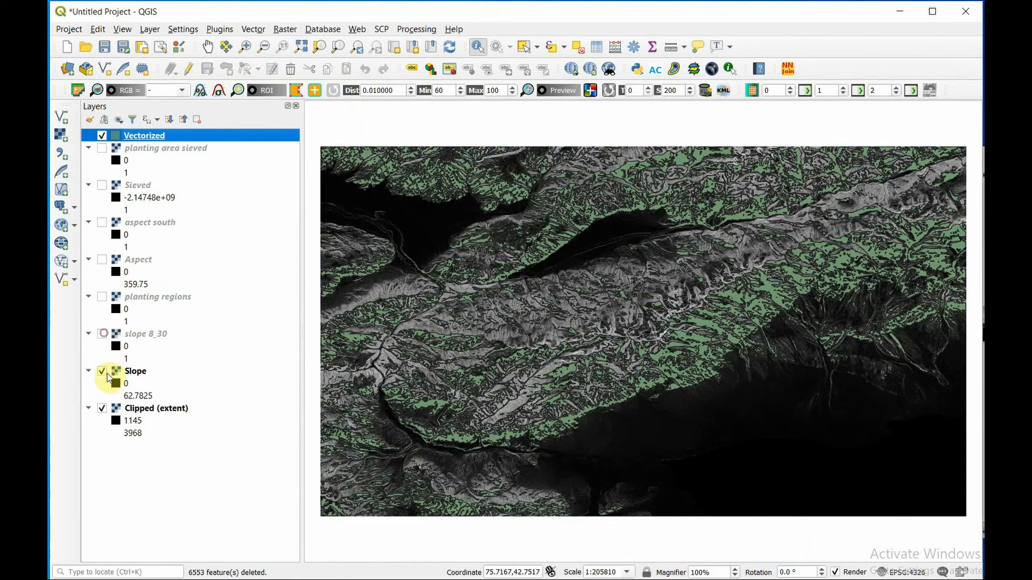
click(102, 371)
click(102, 408)
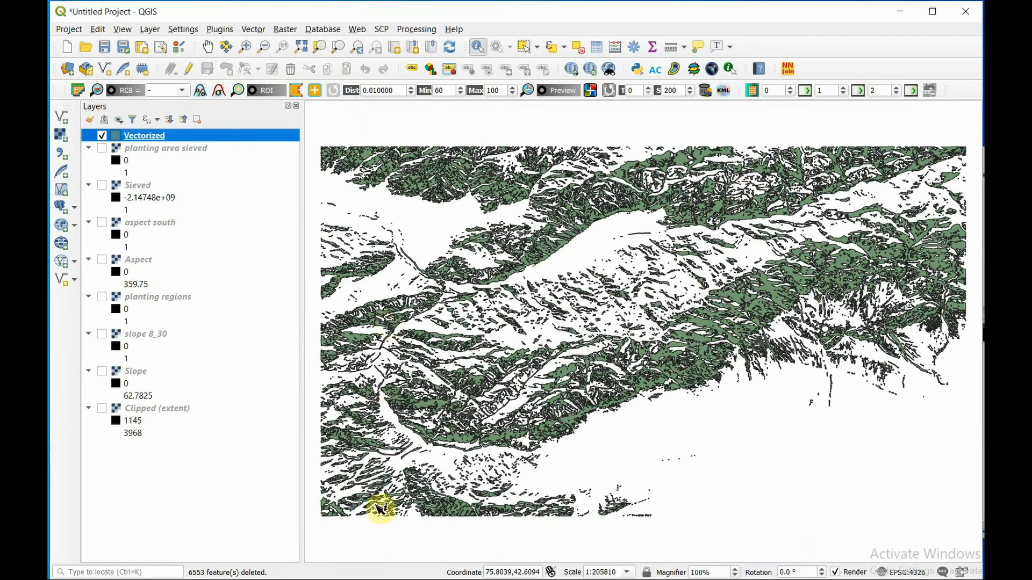
scroll(782, 290, up, 1)
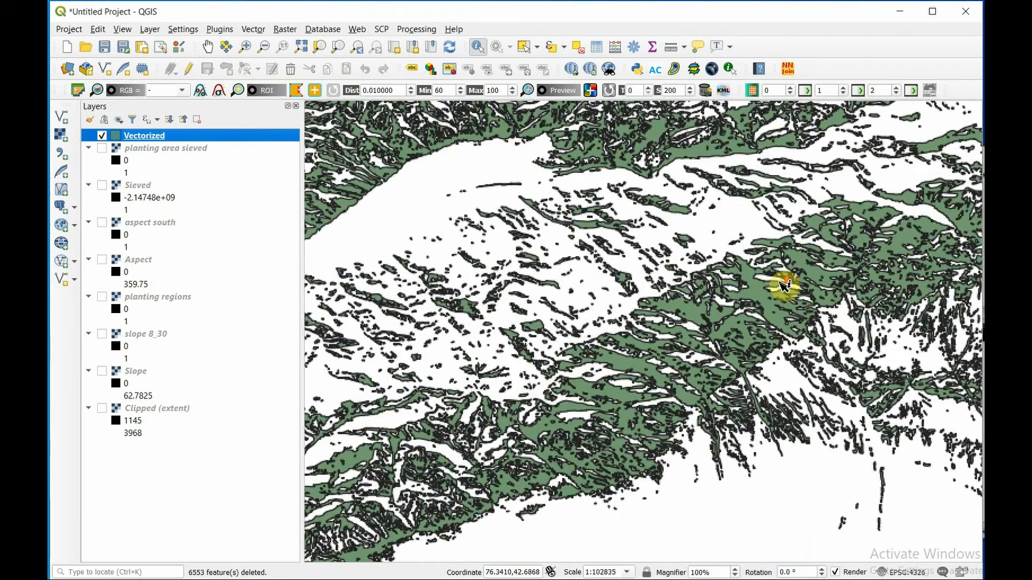
scroll(769, 298, up, 1)
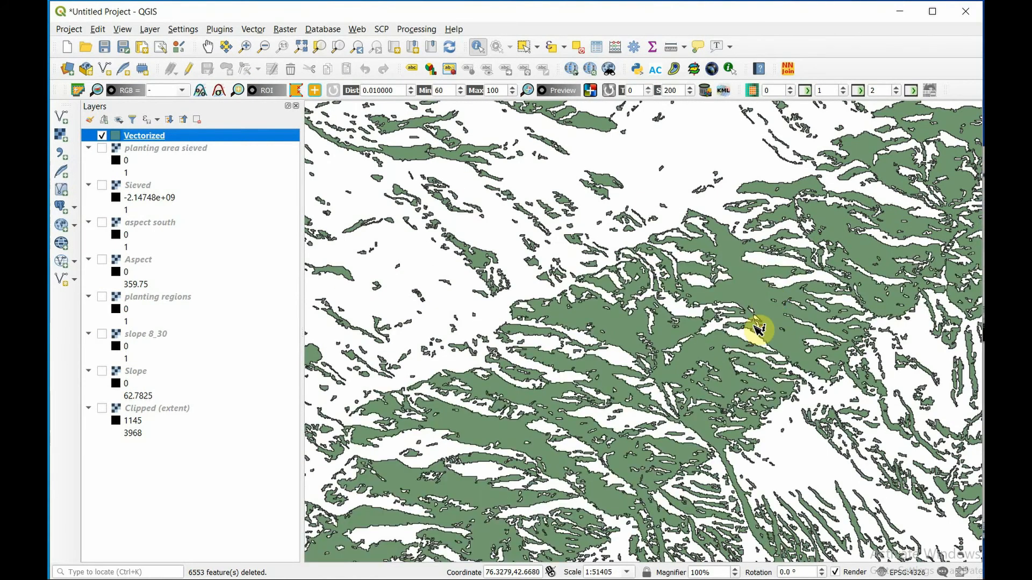
scroll(760, 328, up, 1)
scroll(772, 331, up, 1)
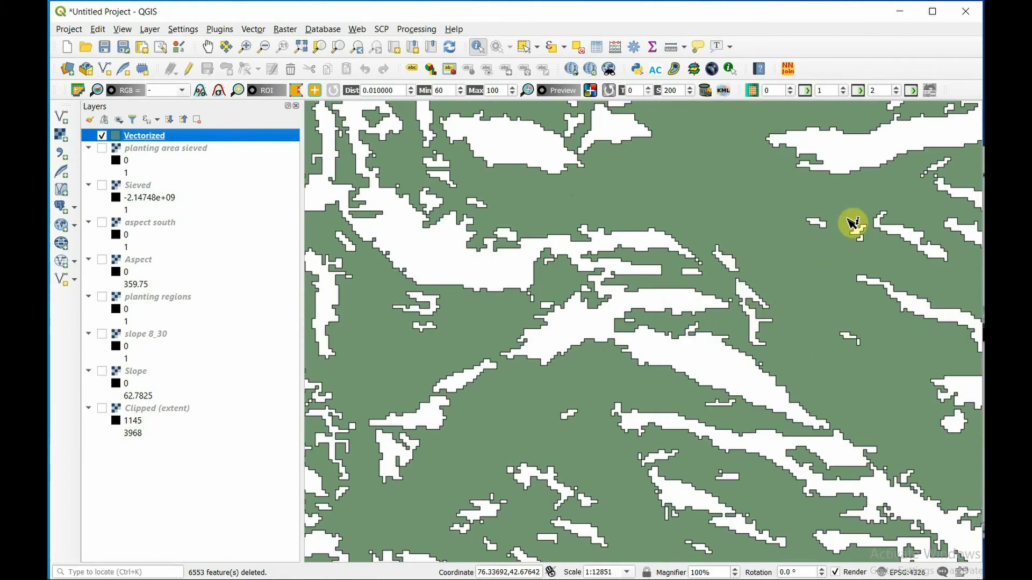
scroll(774, 214, down, 4)
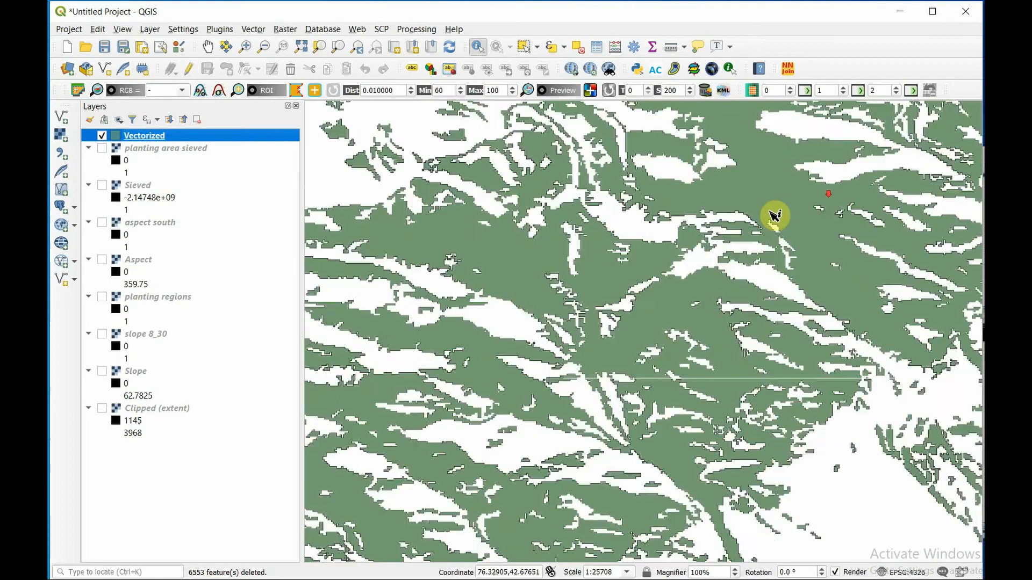
scroll(536, 419, down, 1)
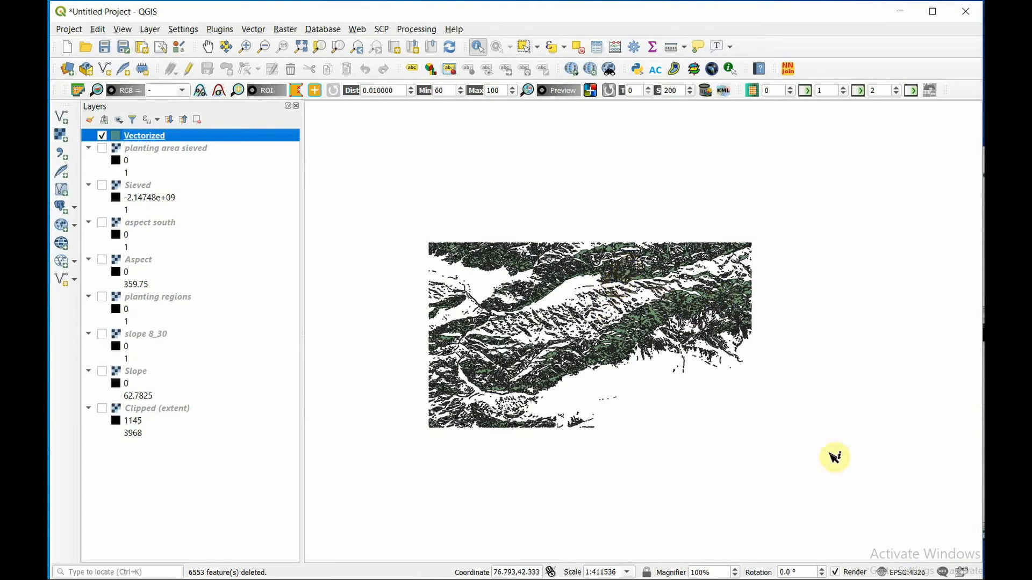
- Assign the coordinate system WGS 84 / UTM zone 43N (EPSG:32643) to the Vectorized layer and zoom the map to that layer
right_click(182, 134)
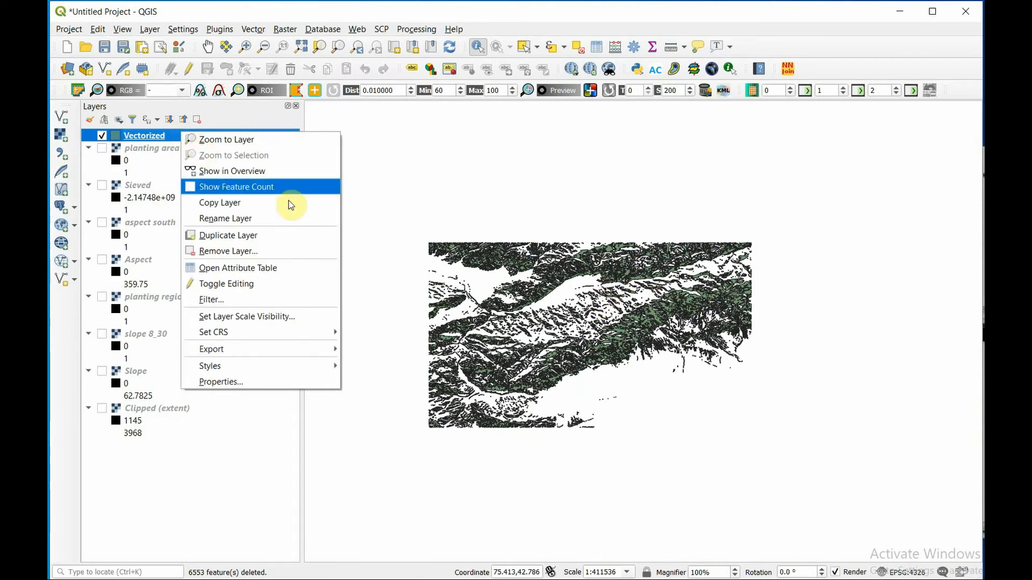
click(410, 331)
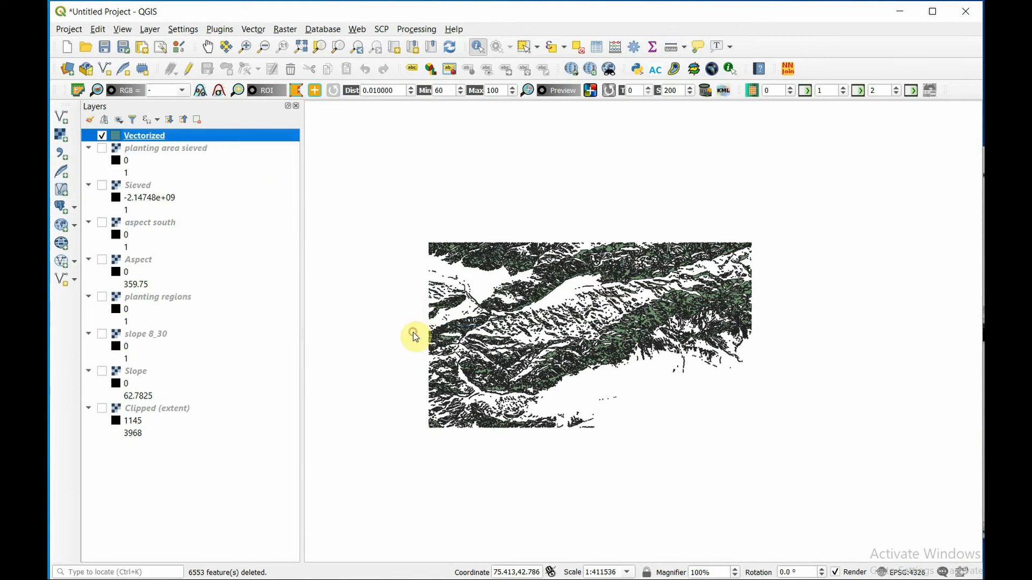
scroll(232, 138, down, 1)
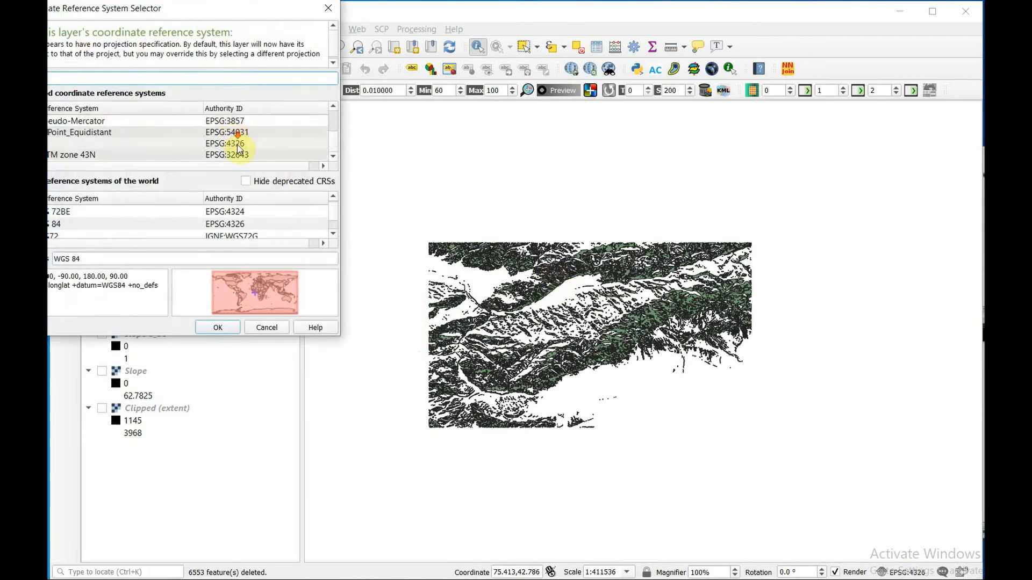
click(114, 155)
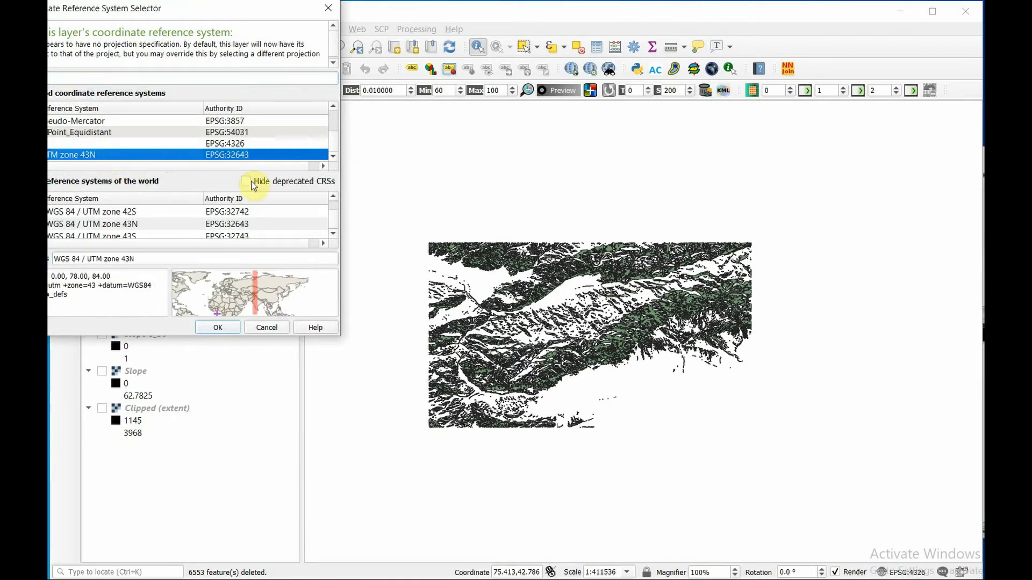
click(218, 327)
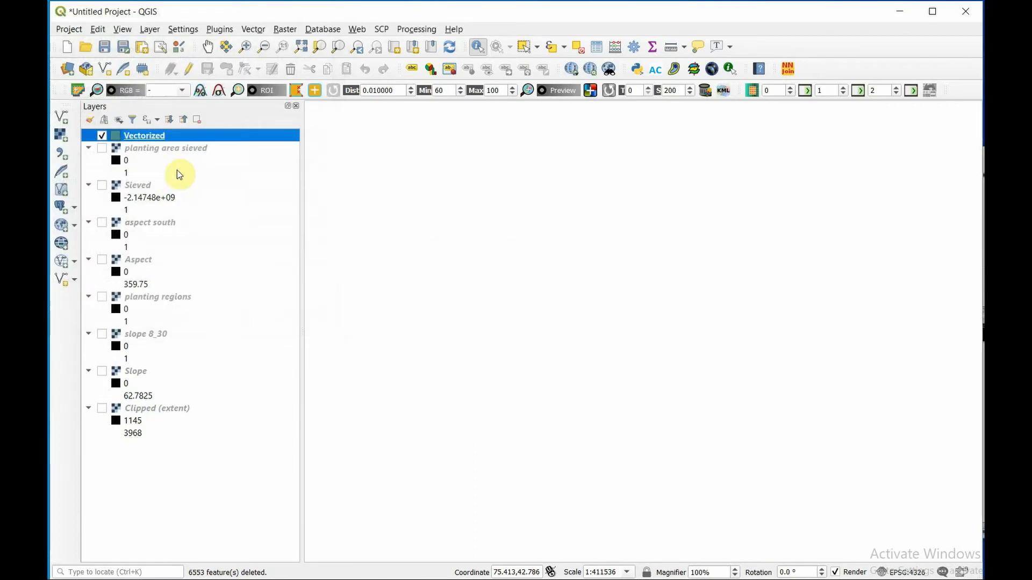
right_click(163, 136)
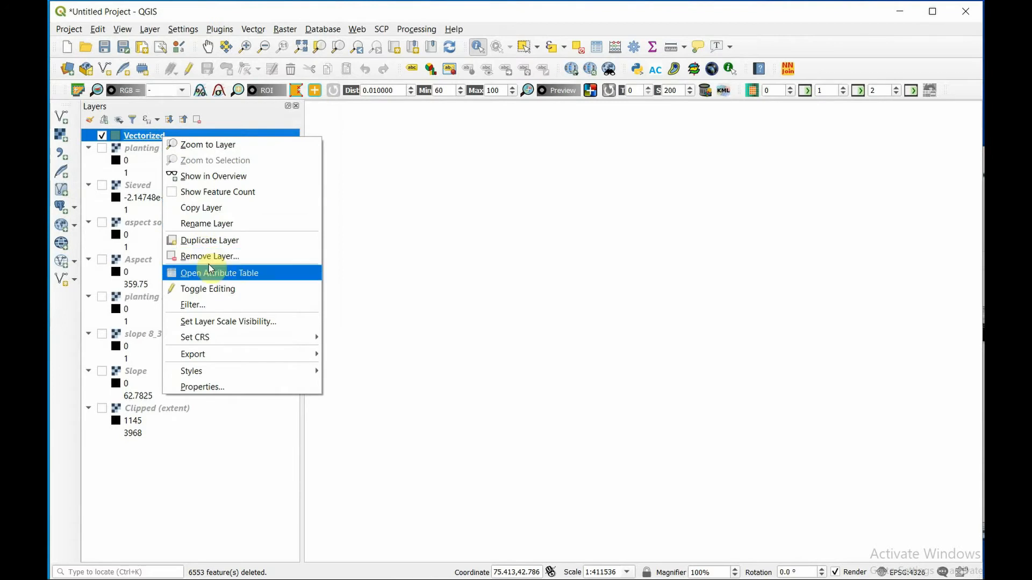
click(235, 146)
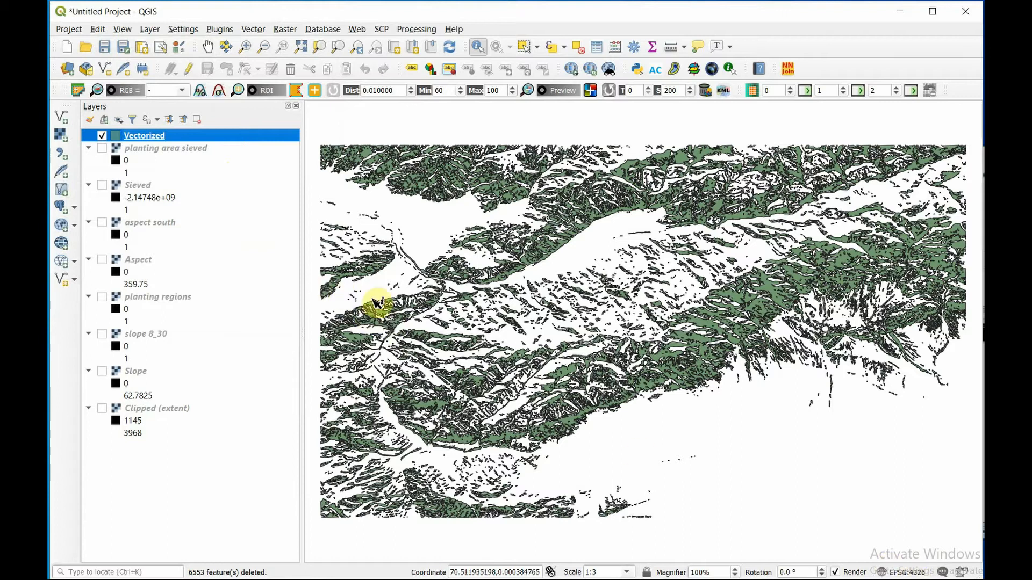
click(101, 148)
click(102, 151)
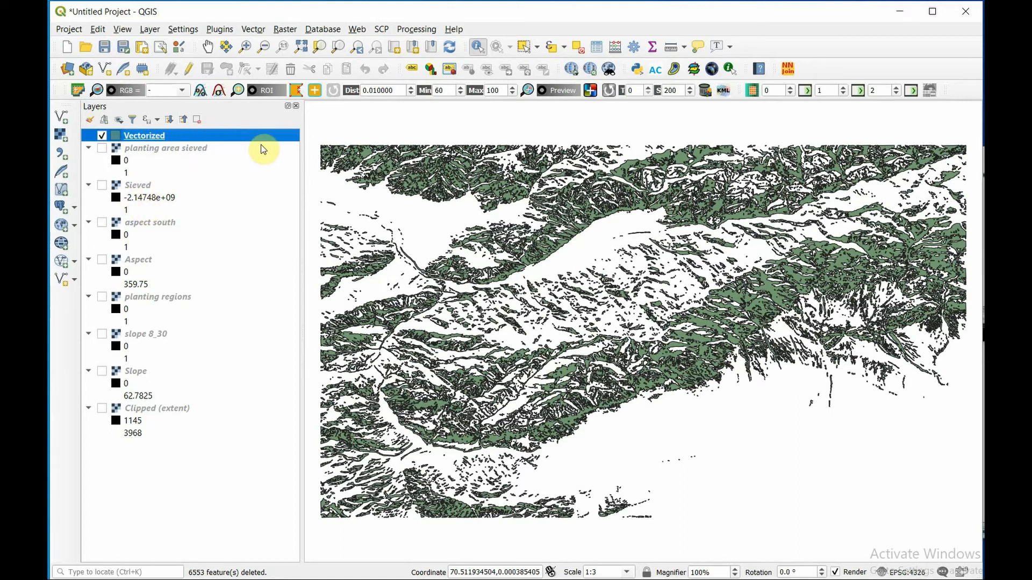
- Put the Vectorized layer's attribute table in edit mode and define a new decimal field named Area, length 10, precision 4, in the Field Calculator
click(596, 49)
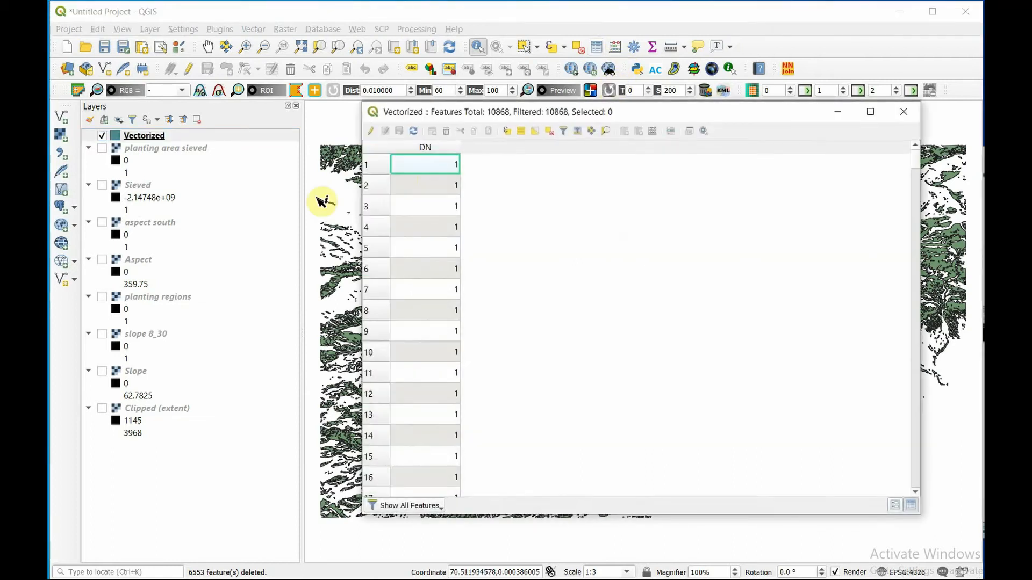
click(372, 132)
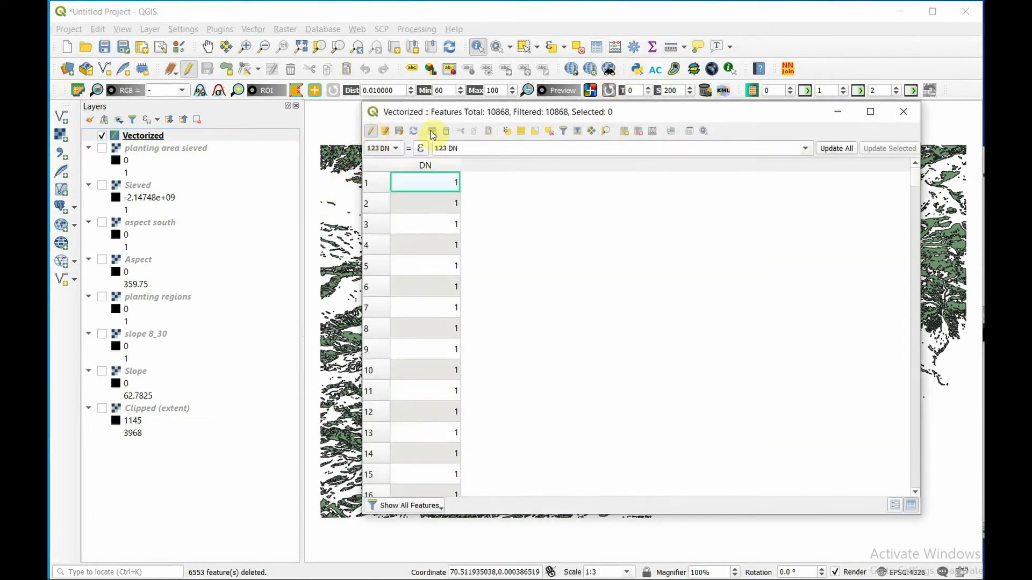
click(653, 136)
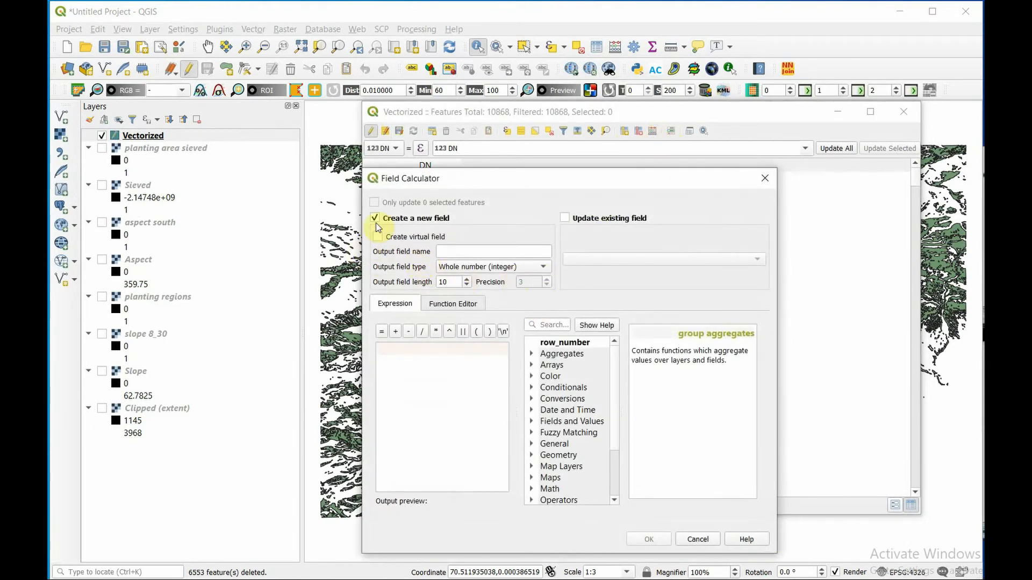
click(471, 251)
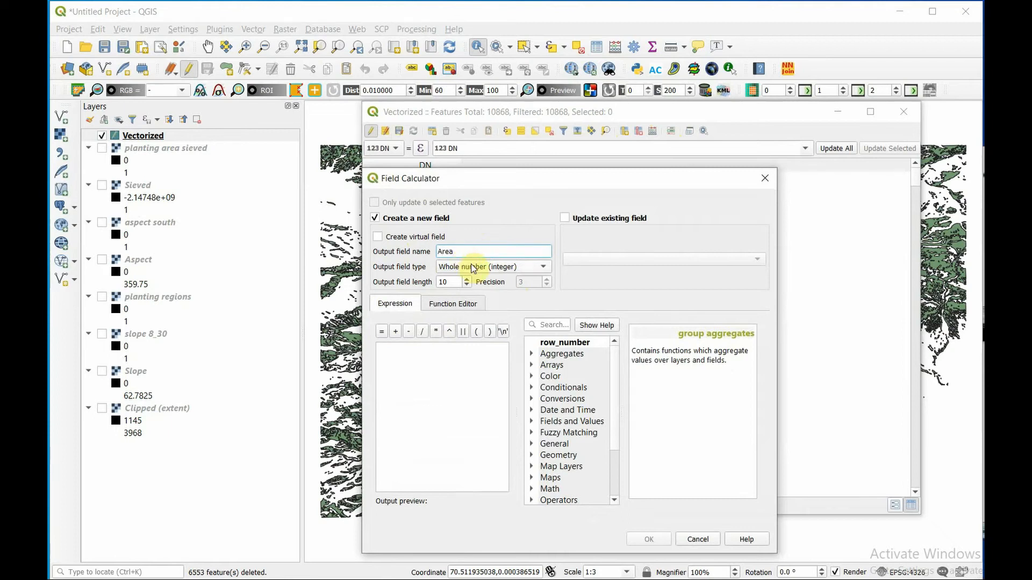
click(473, 267)
click(462, 295)
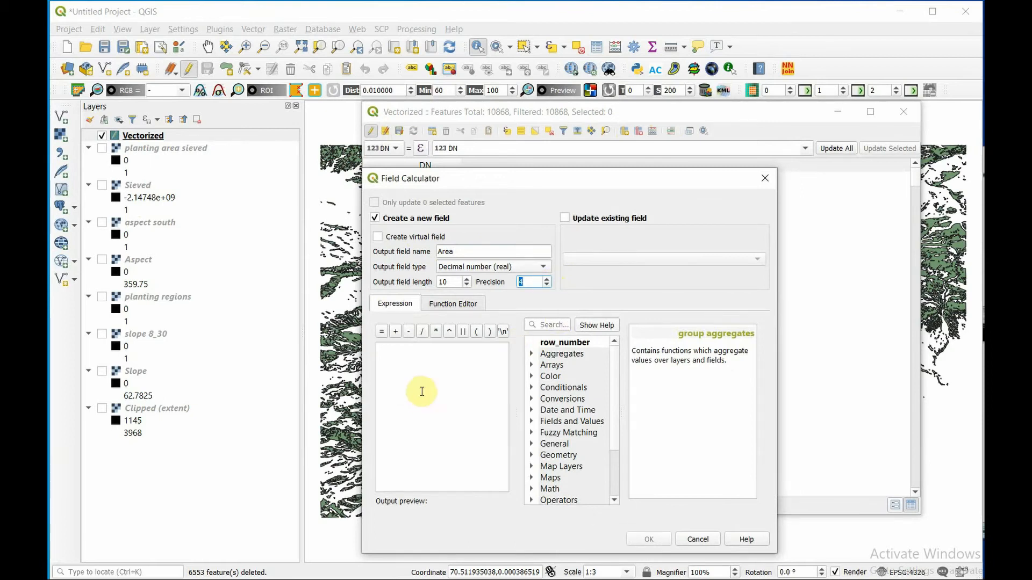
- Calculate the new Area field with the geometry expression $area *1000000
click(465, 381)
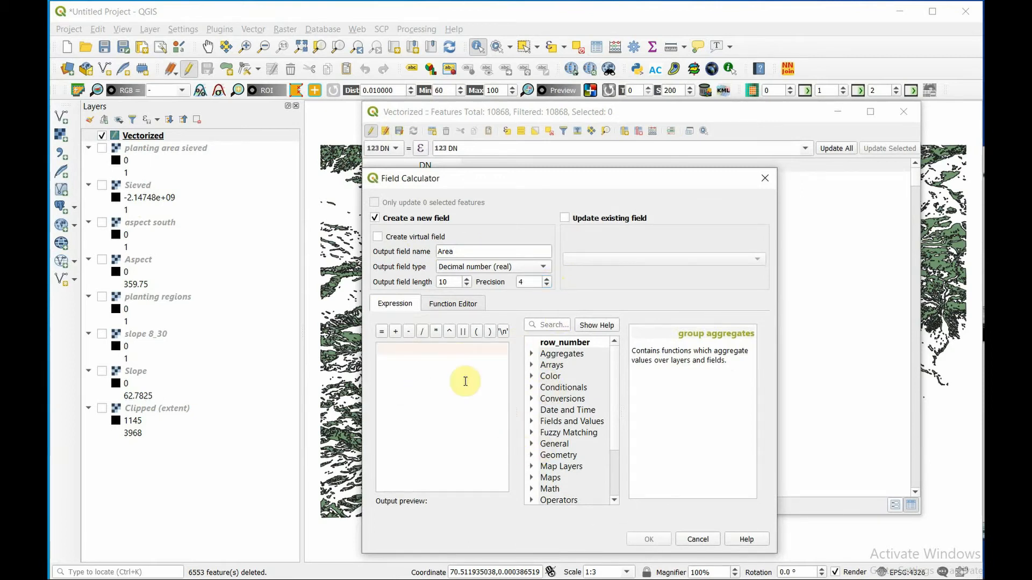
click(531, 456)
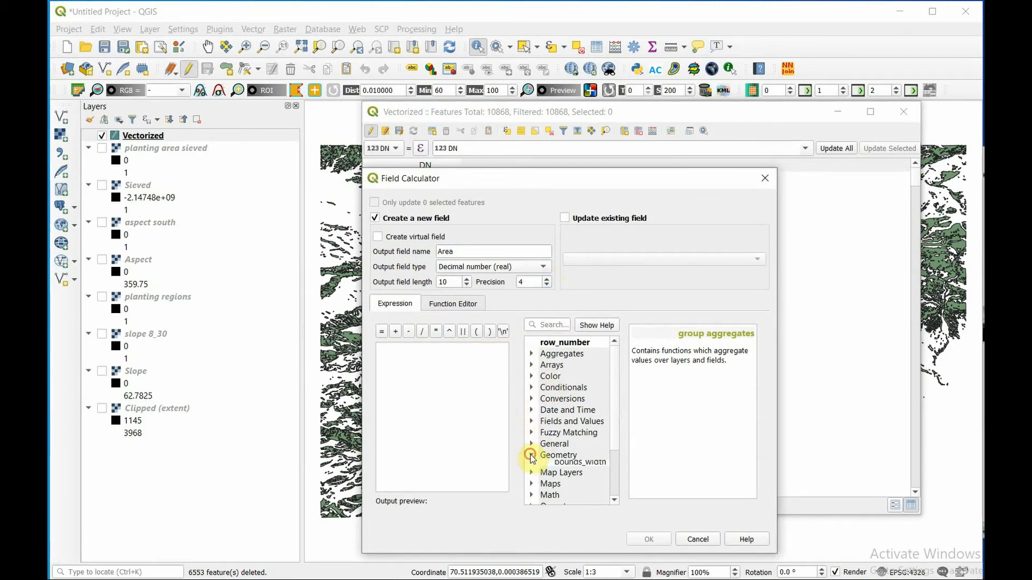
double_click(567, 478)
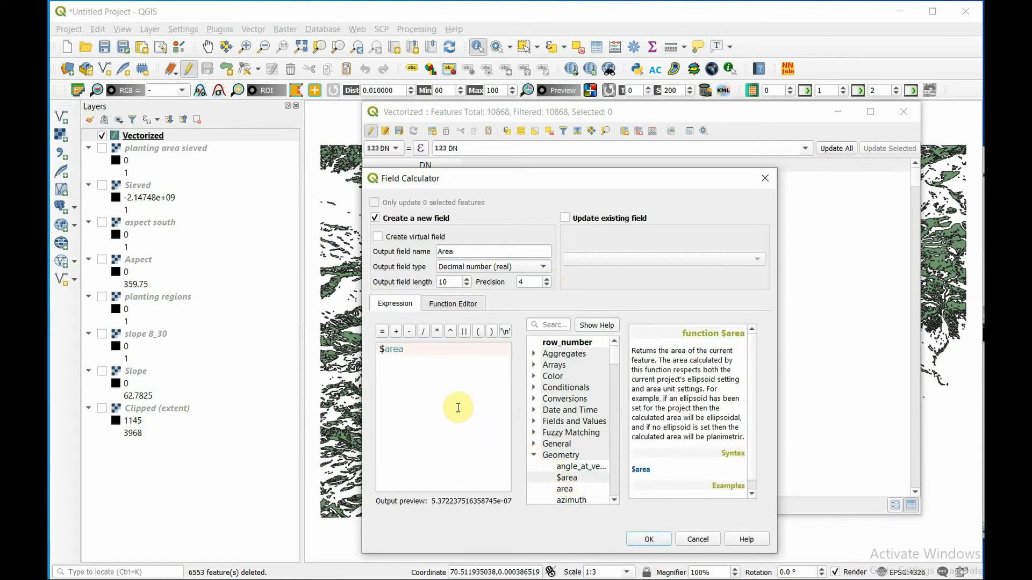
text(*1000000)
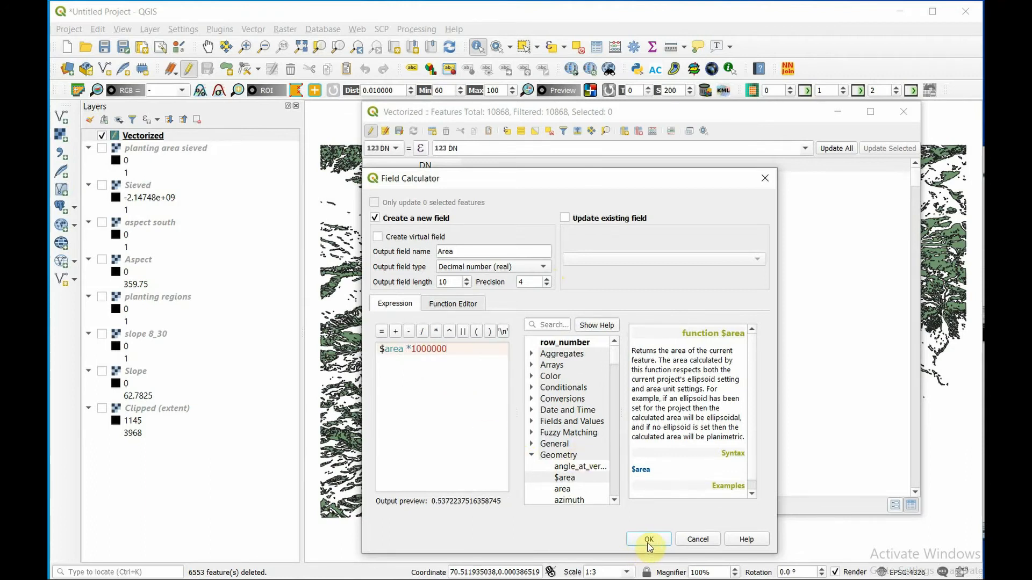
click(648, 540)
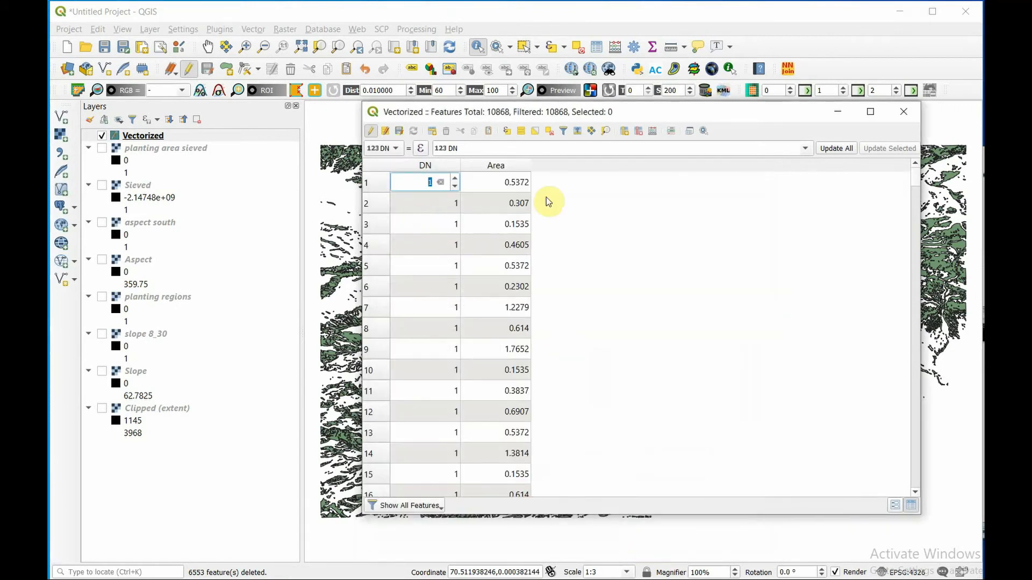
- Sort the attribute table by the Area field in both directions to compare the smallest and largest polygons, ending in descending order
click(516, 165)
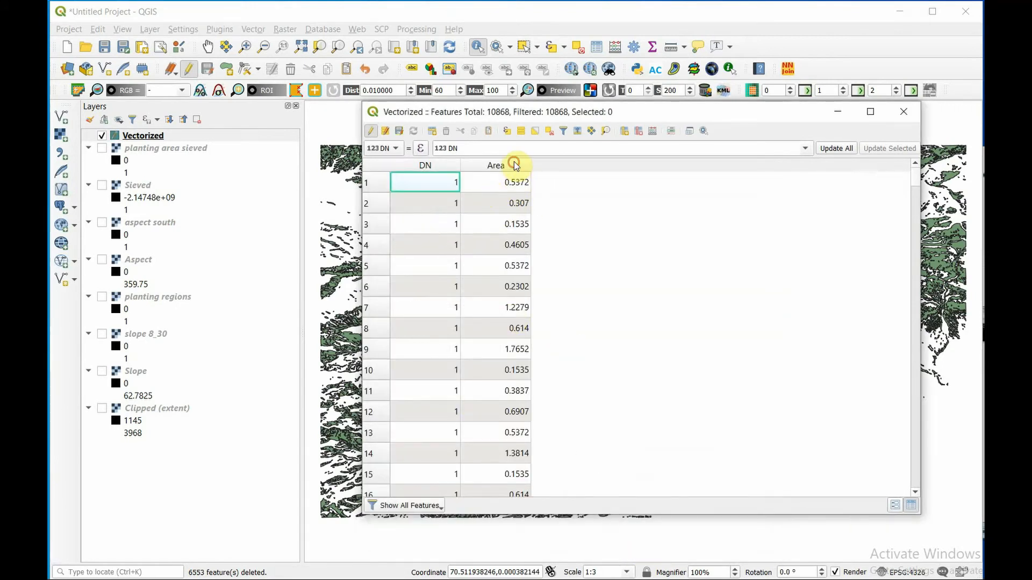
click(512, 166)
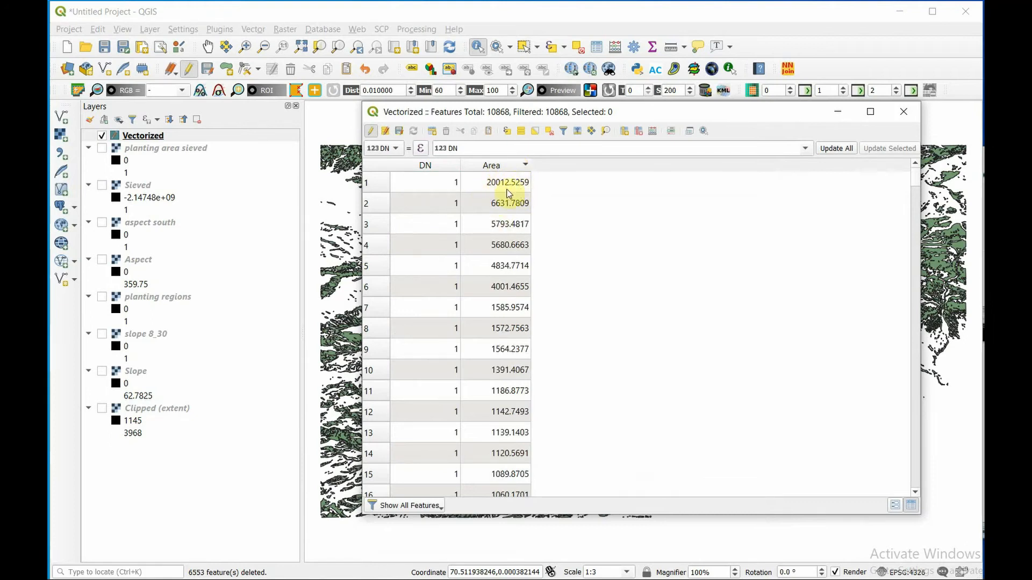
click(508, 167)
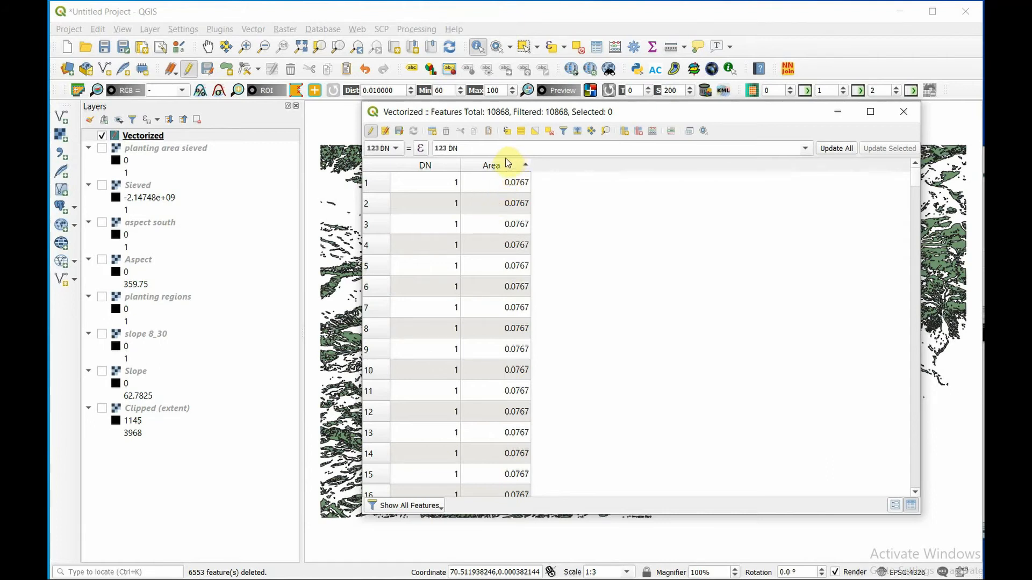
click(503, 166)
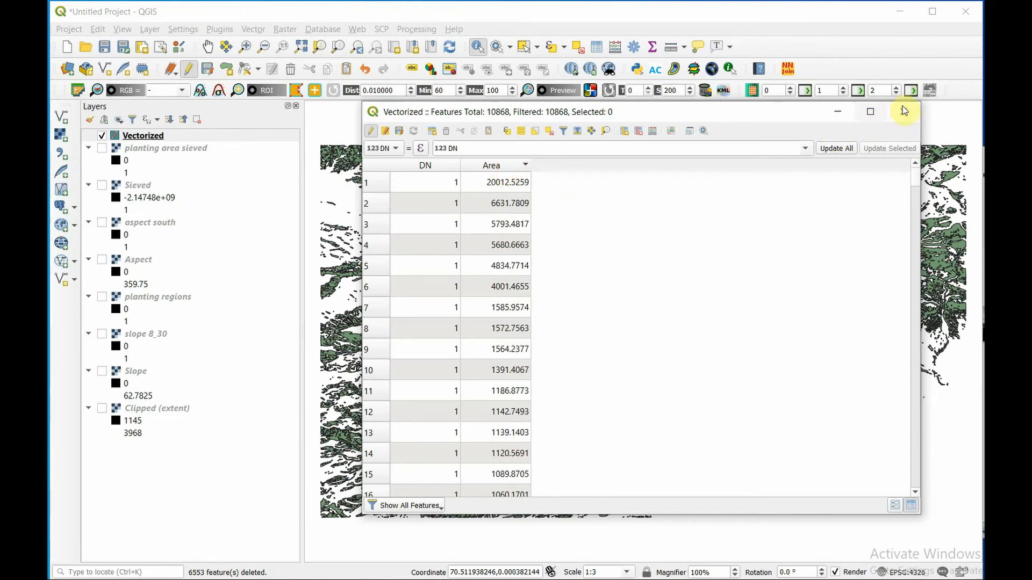
- Stop editing the Vectorized layer, save its changes and close the attribute table
click(371, 131)
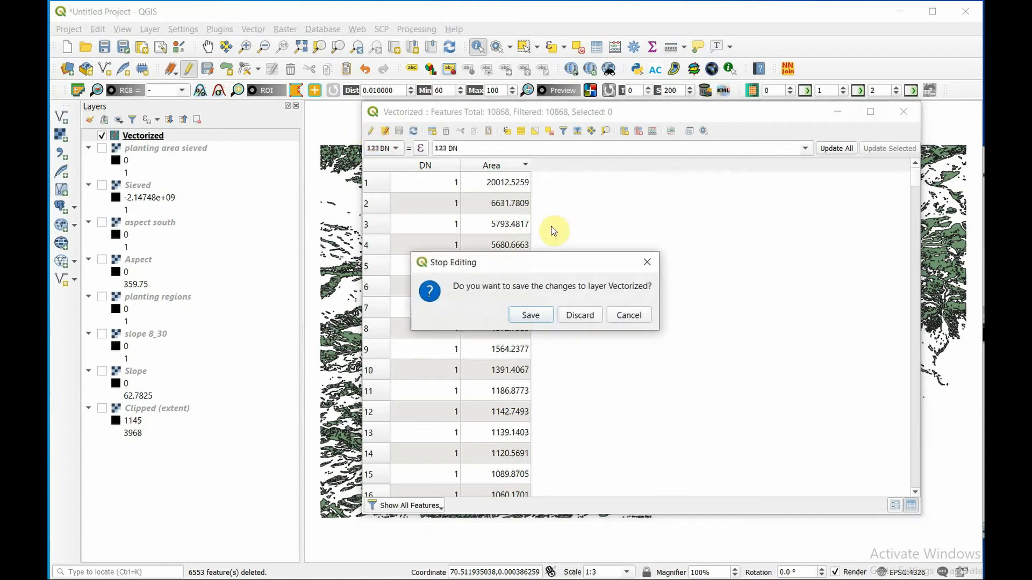
click(529, 316)
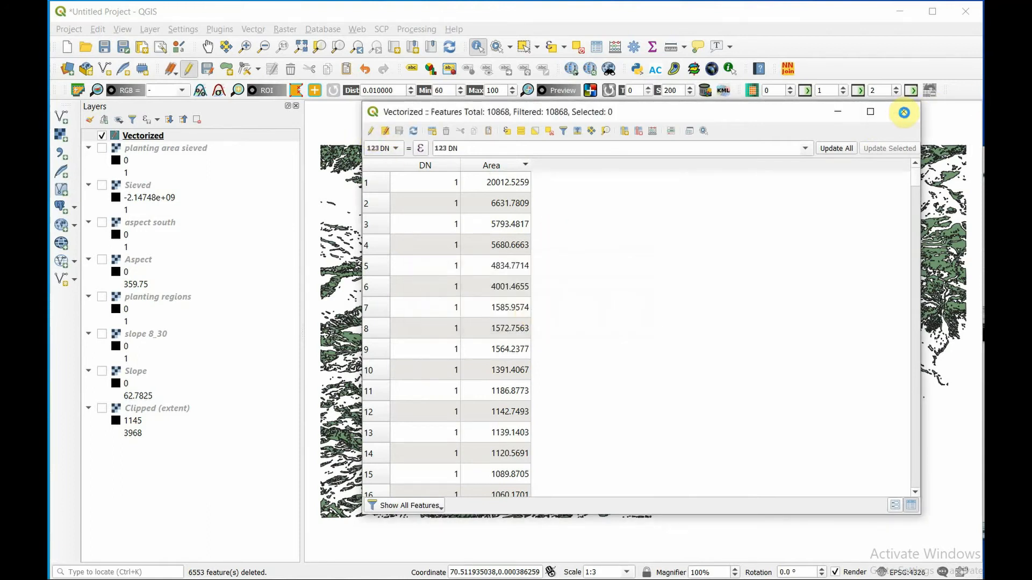
click(905, 112)
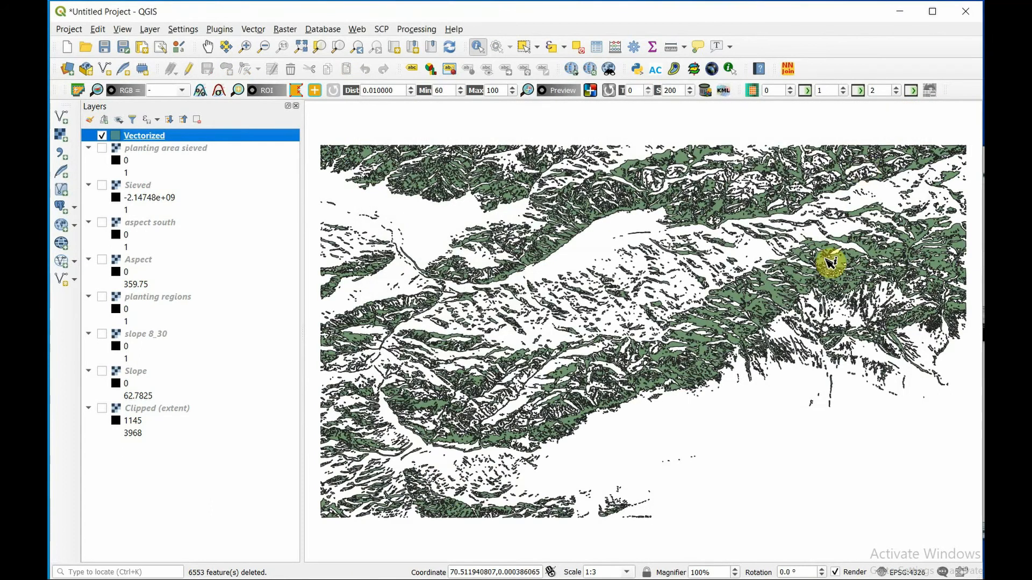
- Search the Processing Toolbox for "hole" and open the Delete holes algorithm
scroll(817, 248, up, 3)
scroll(821, 264, up, 1)
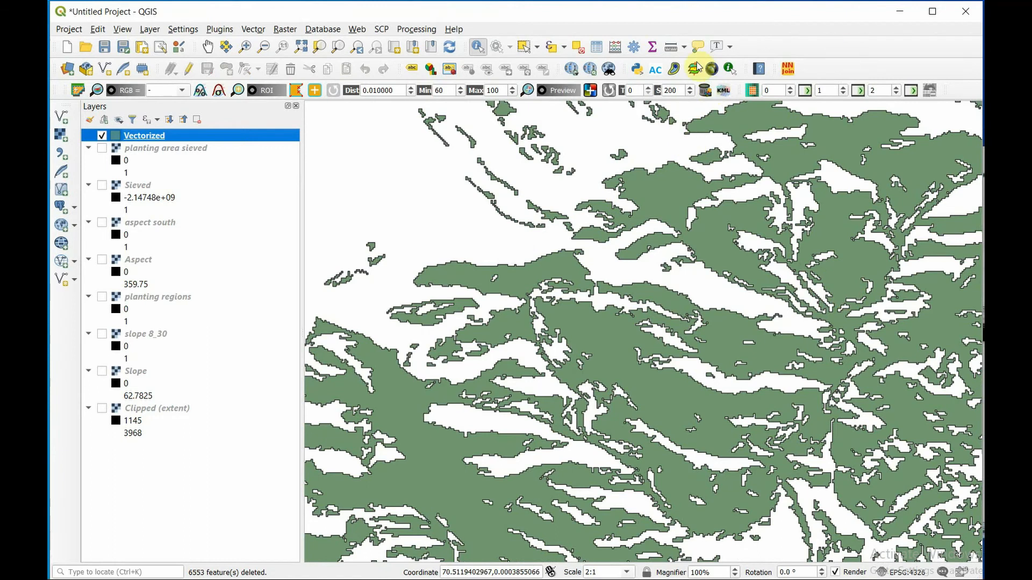
click(634, 47)
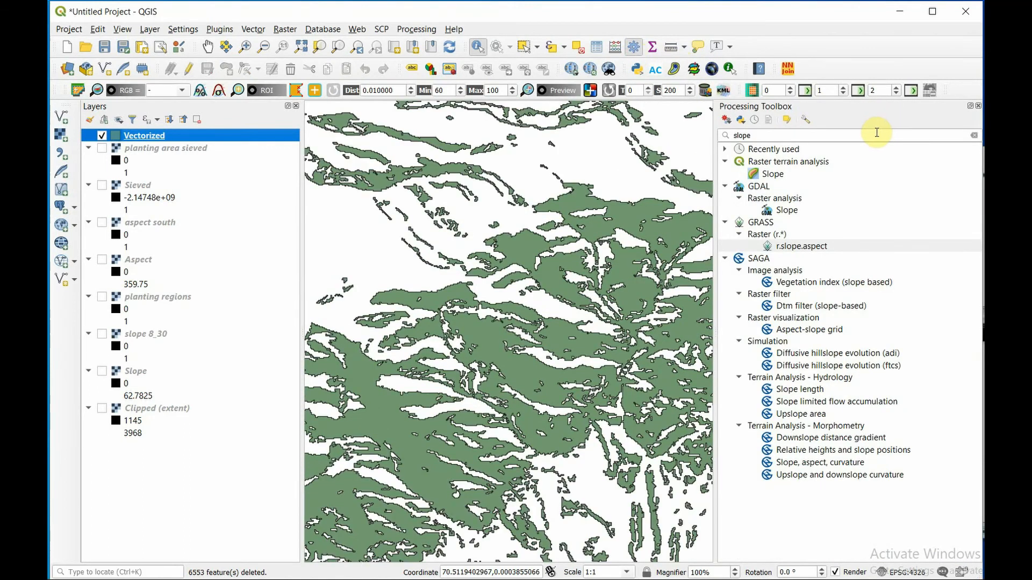
double_click(876, 134)
text(hole)
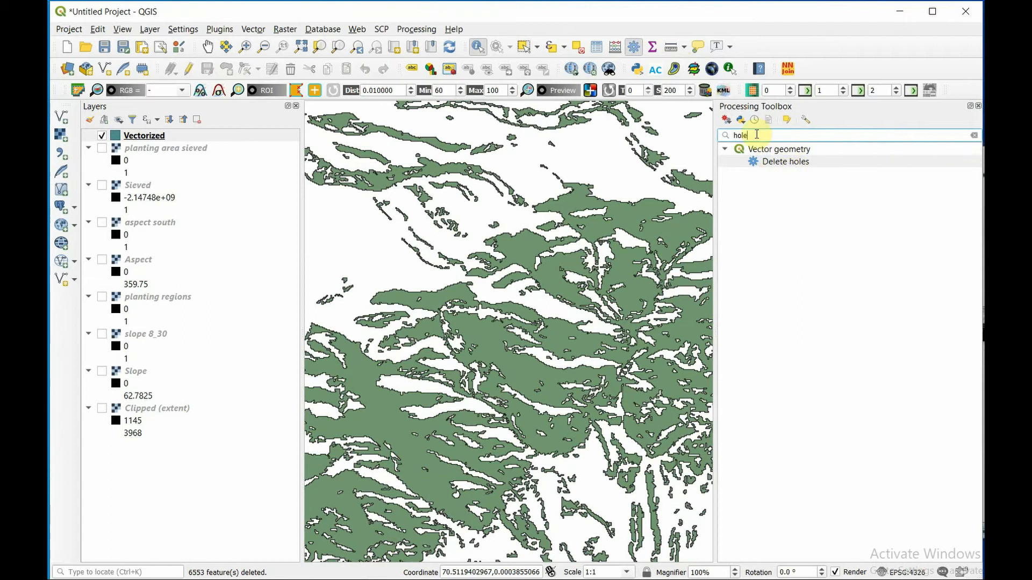
double_click(778, 161)
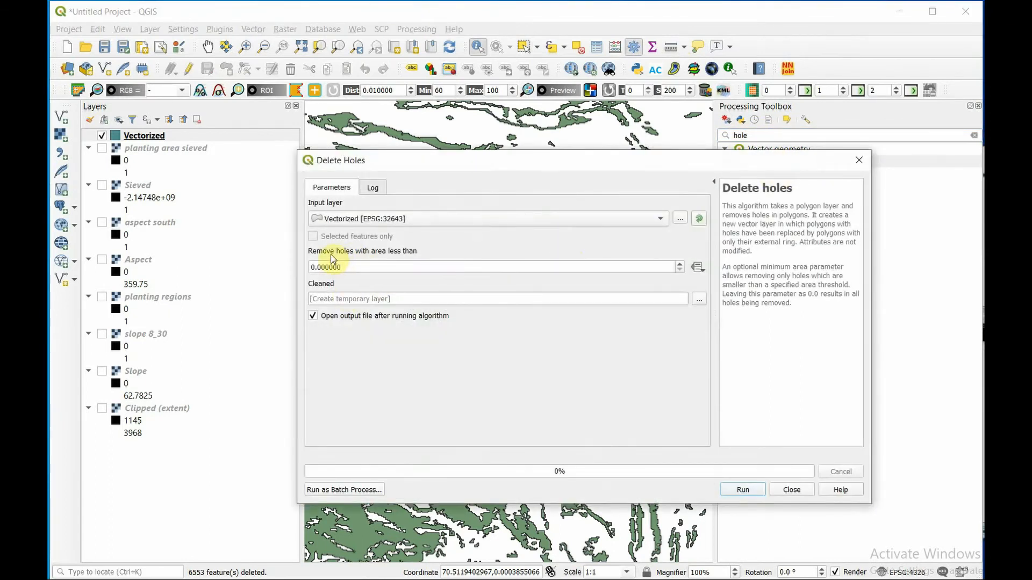
- Remove holes with an area less than 20 from the Vectorized layer into a temporary layer, and check the cleaned polygons on the map
click(386, 272)
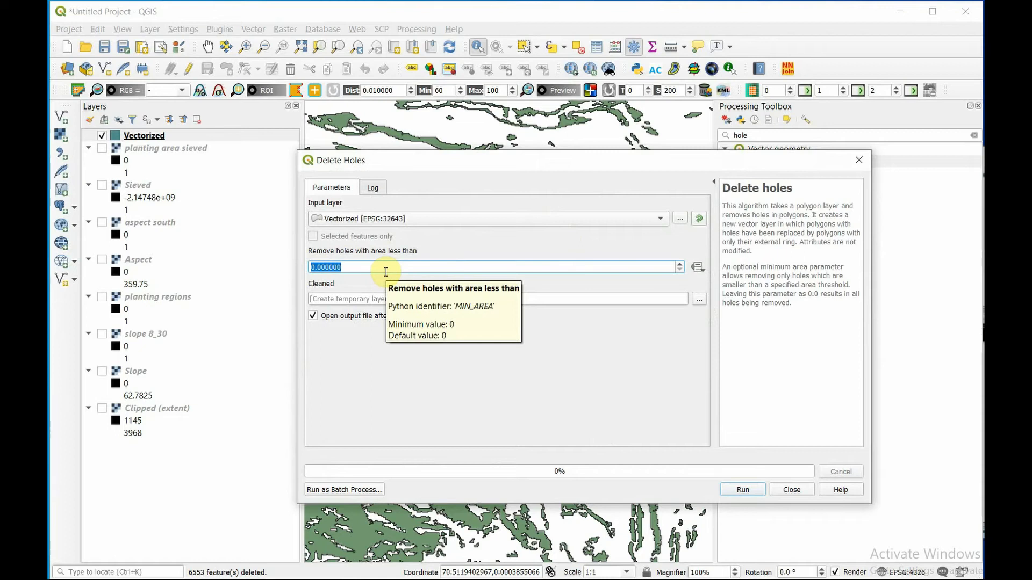
text(20)
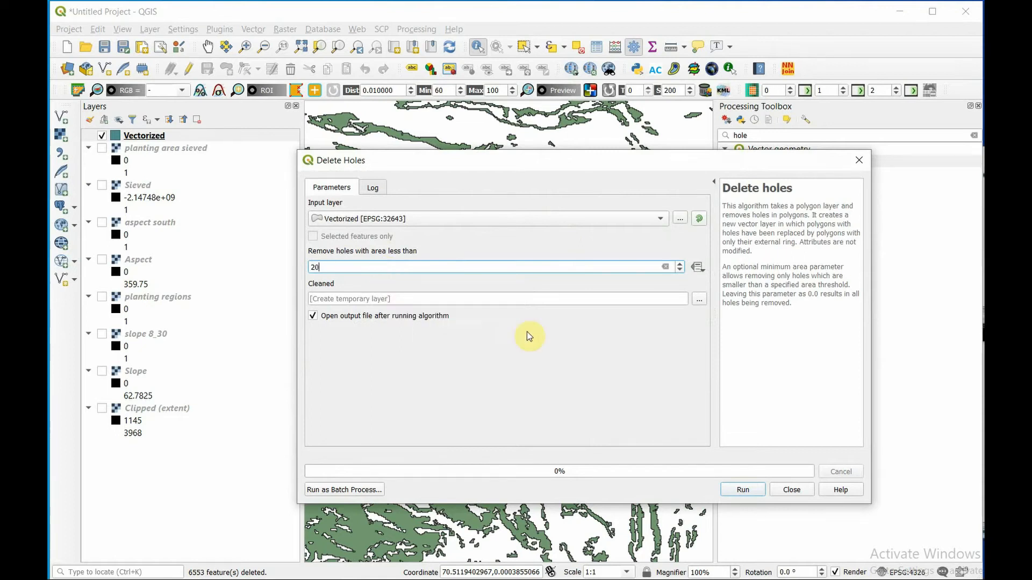
click(534, 380)
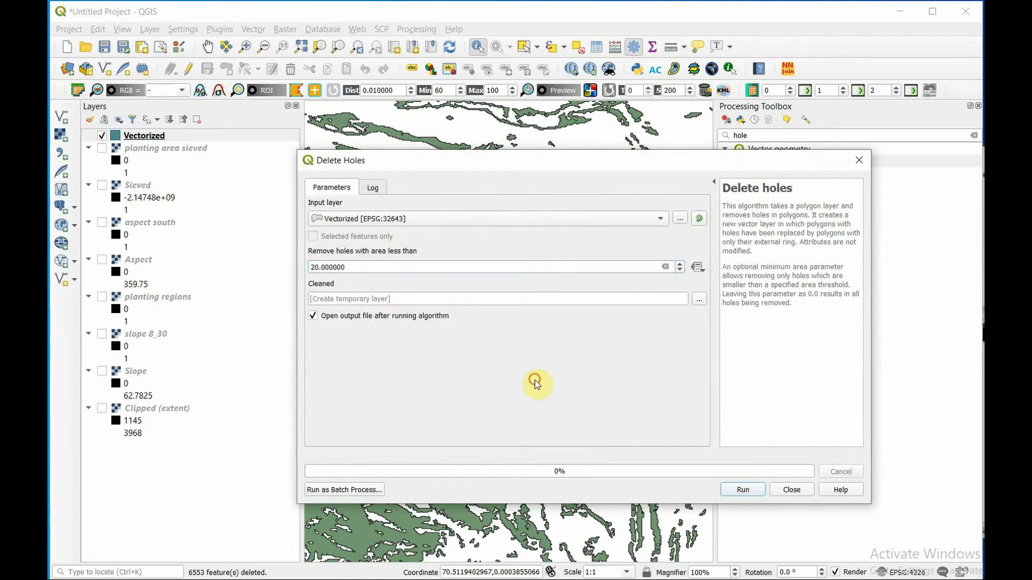
click(747, 490)
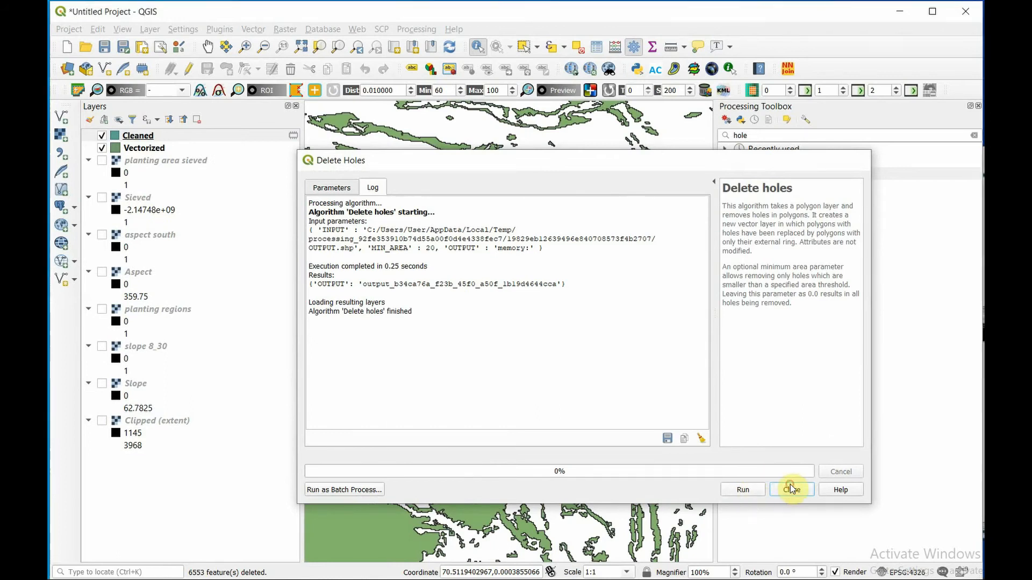
click(790, 485)
scroll(491, 417, down, 1)
scroll(494, 379, down, 1)
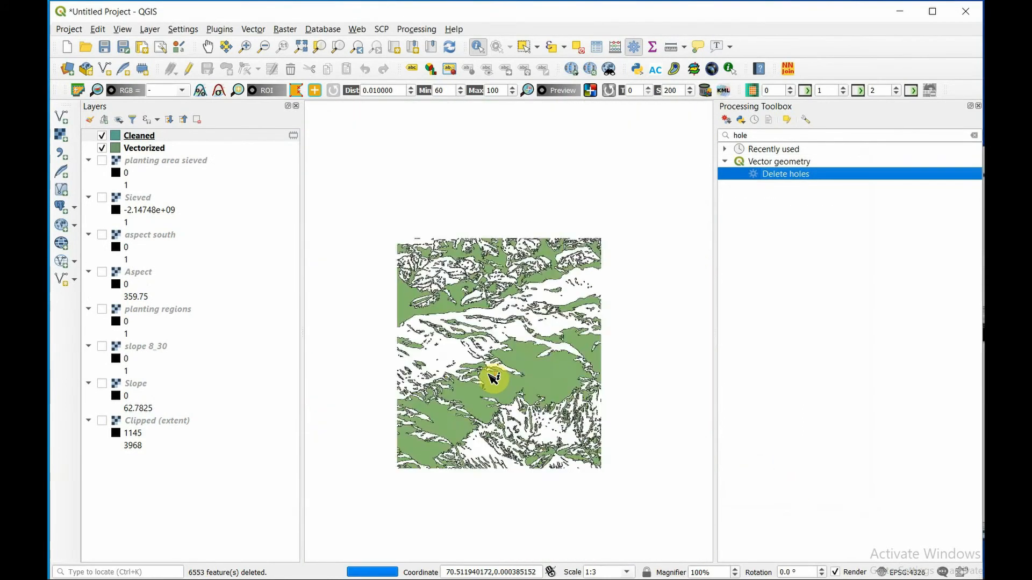
scroll(493, 379, up, 1)
scroll(554, 381, up, 1)
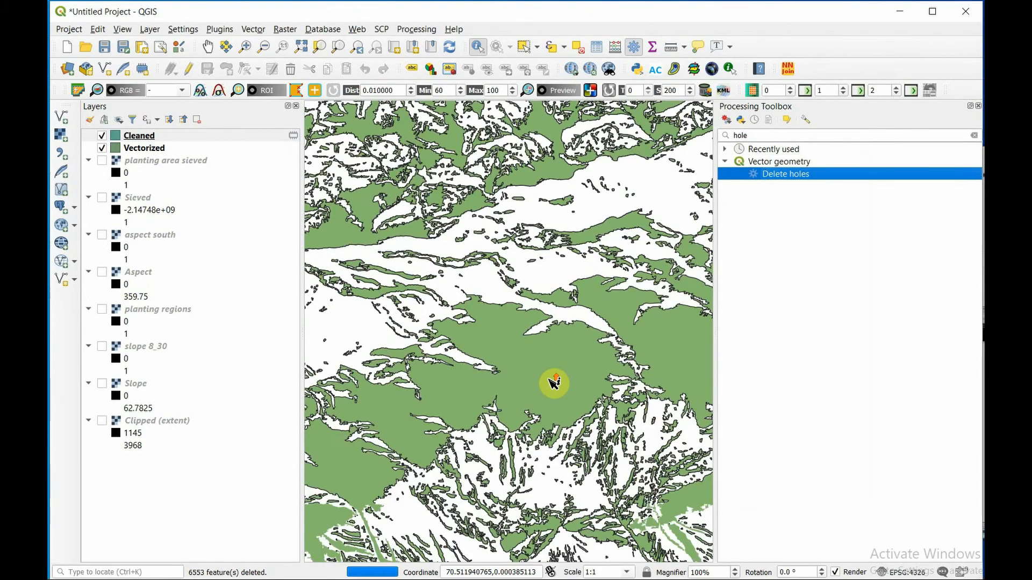
- Compare the Cleaned layer with the Vectorized layer on the map by toggling Cleaned's visibility, and close the Processing Toolbox
click(101, 138)
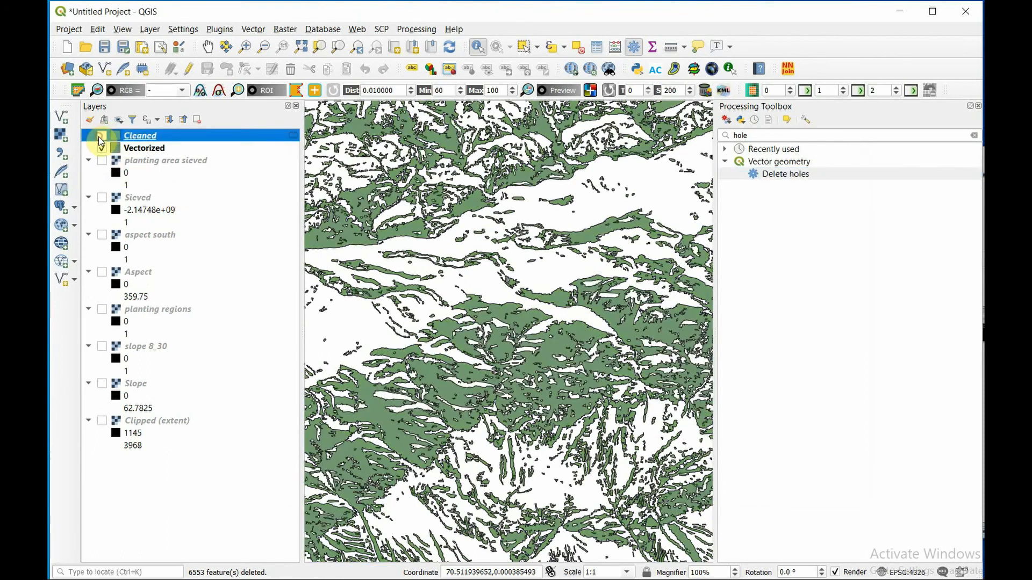
click(101, 137)
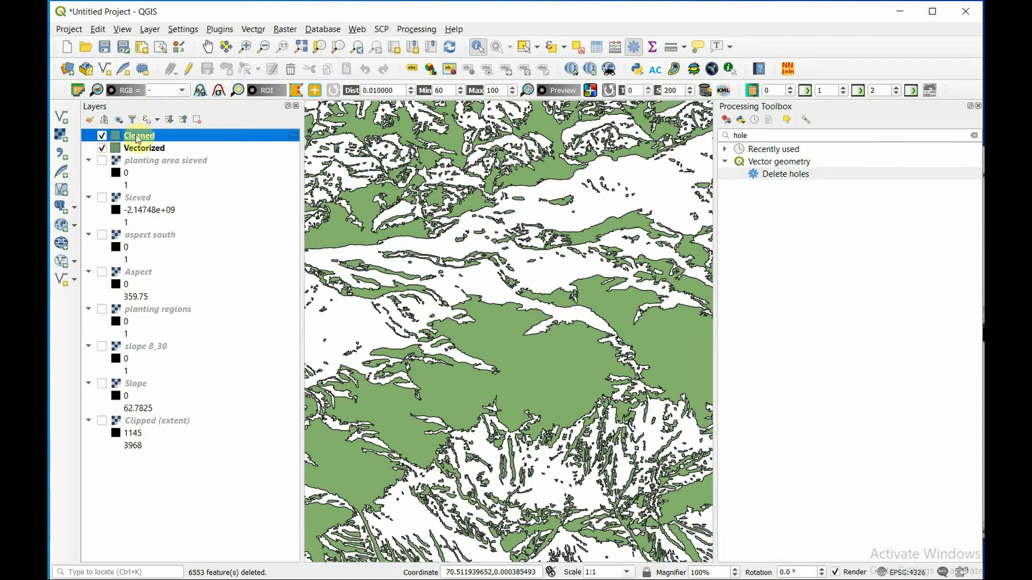
scroll(654, 189, up, 3)
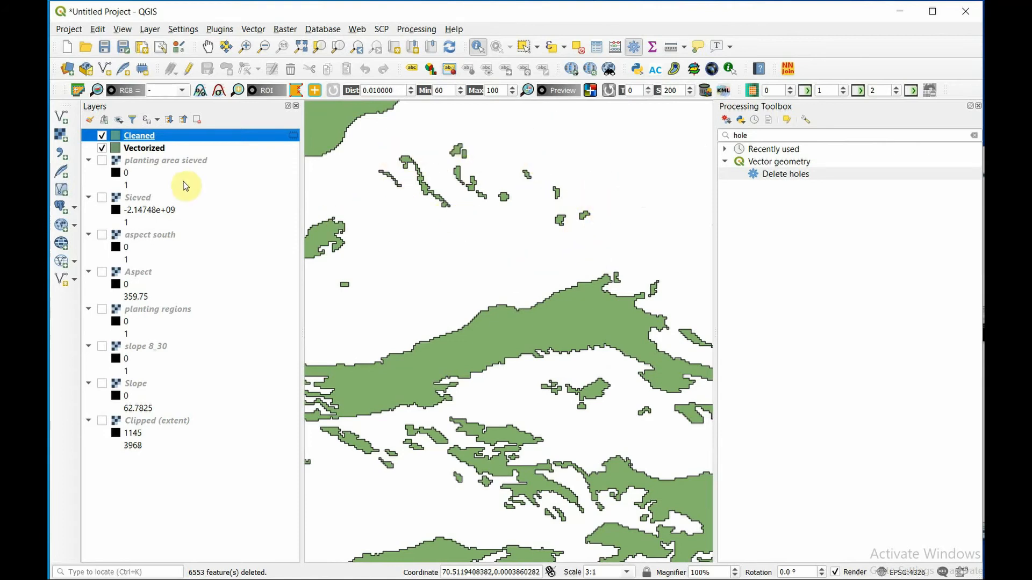
scroll(511, 154, down, 3)
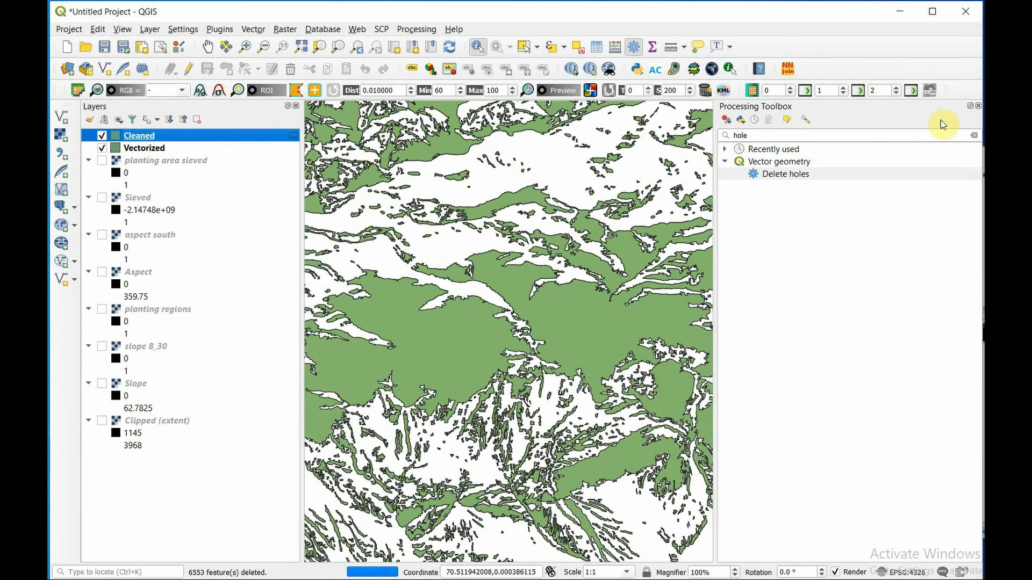
click(978, 106)
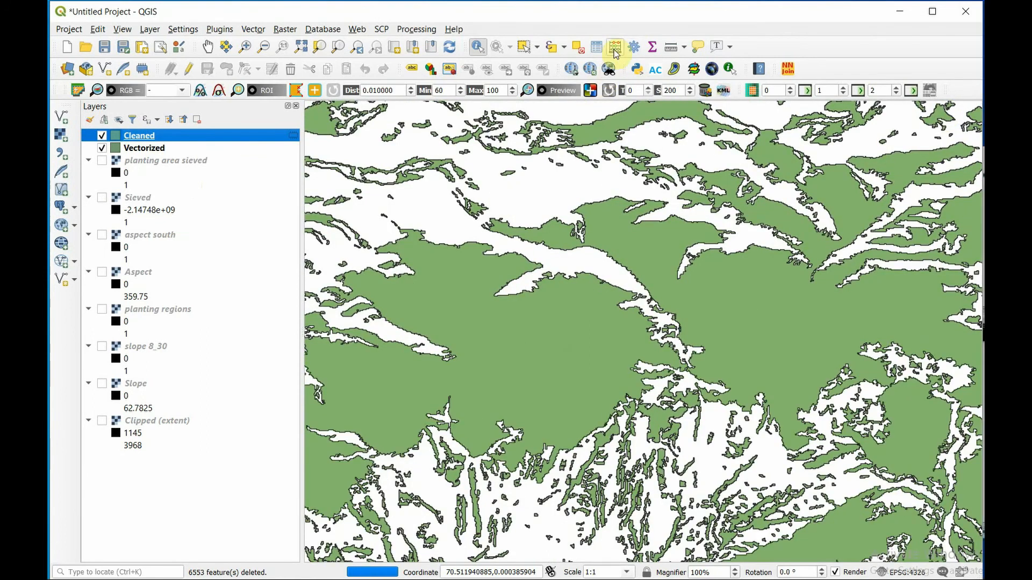
- Open the Cleaned layer's attribute table in edit mode and select the features matching the expression "Area" <20
click(597, 48)
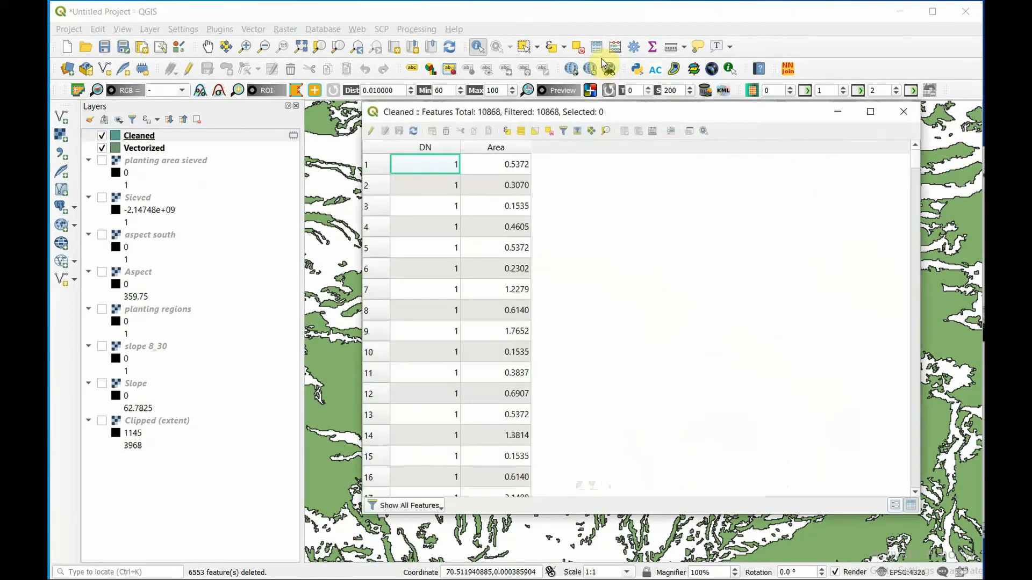
click(369, 131)
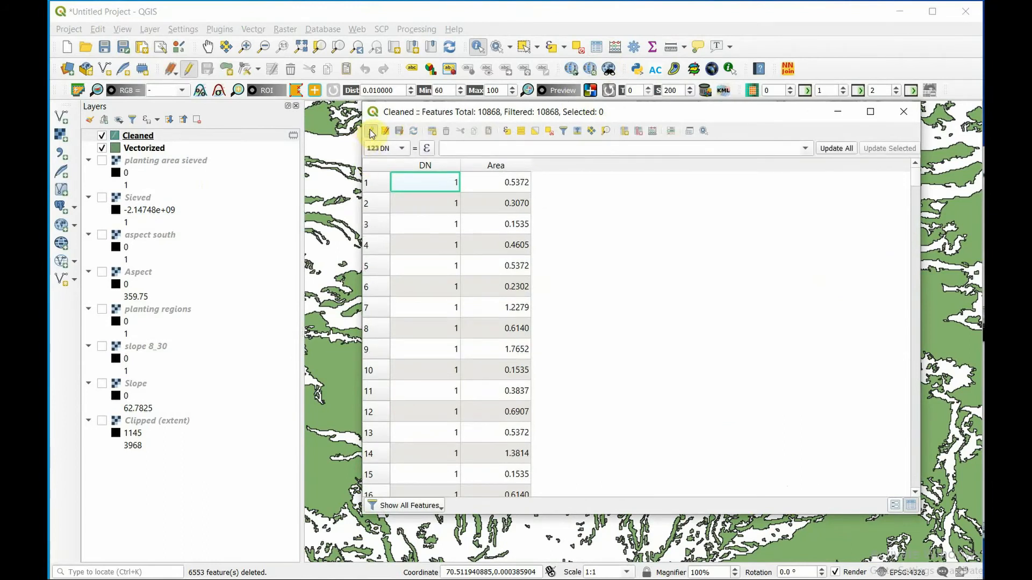
click(509, 132)
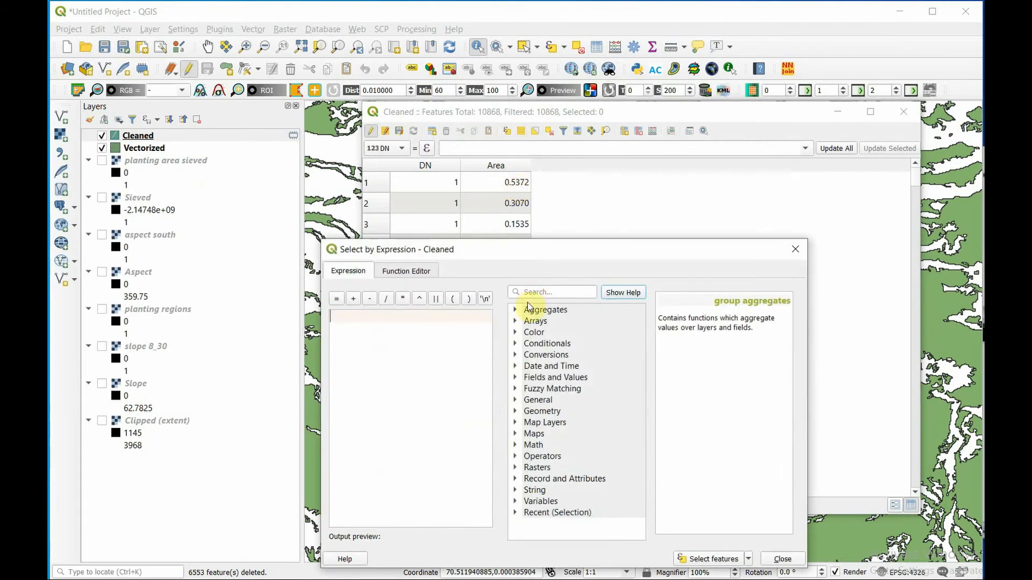
click(515, 388)
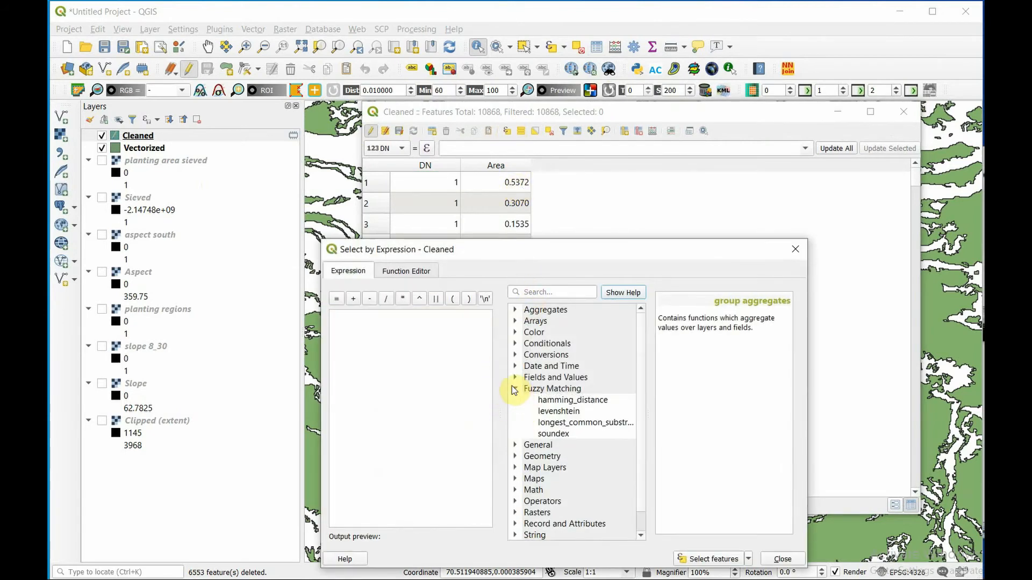
click(513, 388)
click(515, 377)
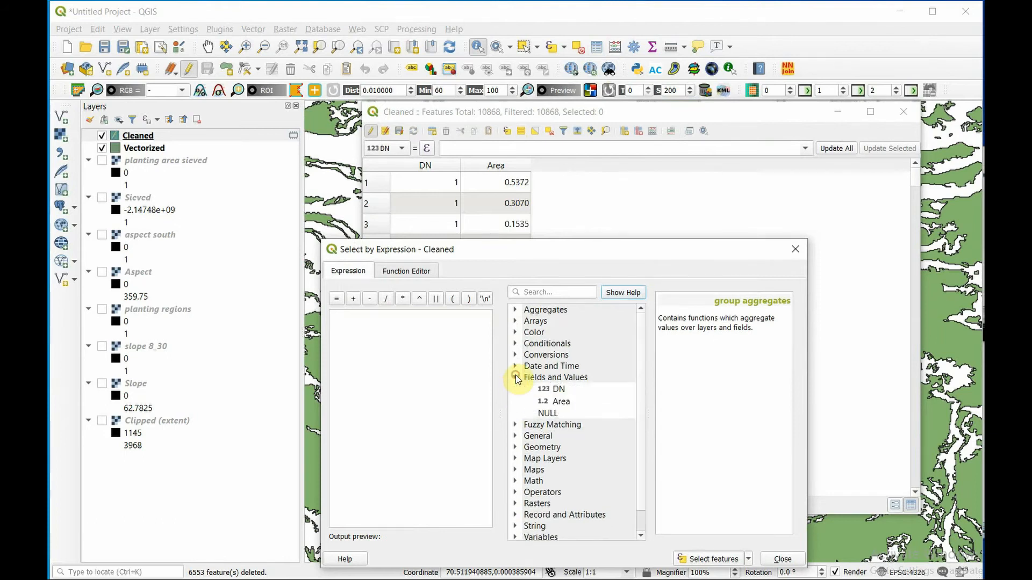
double_click(560, 402)
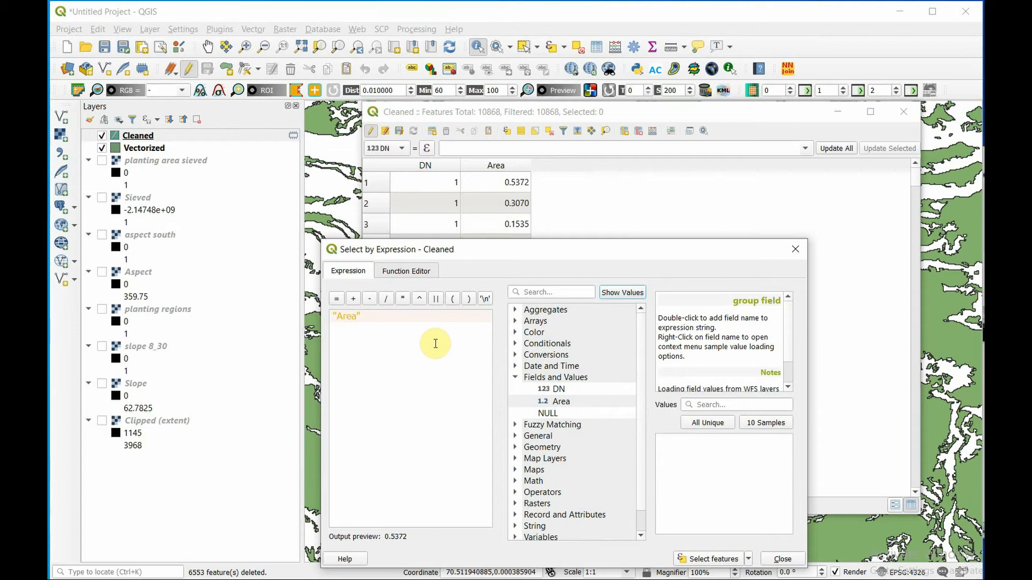
text(<)
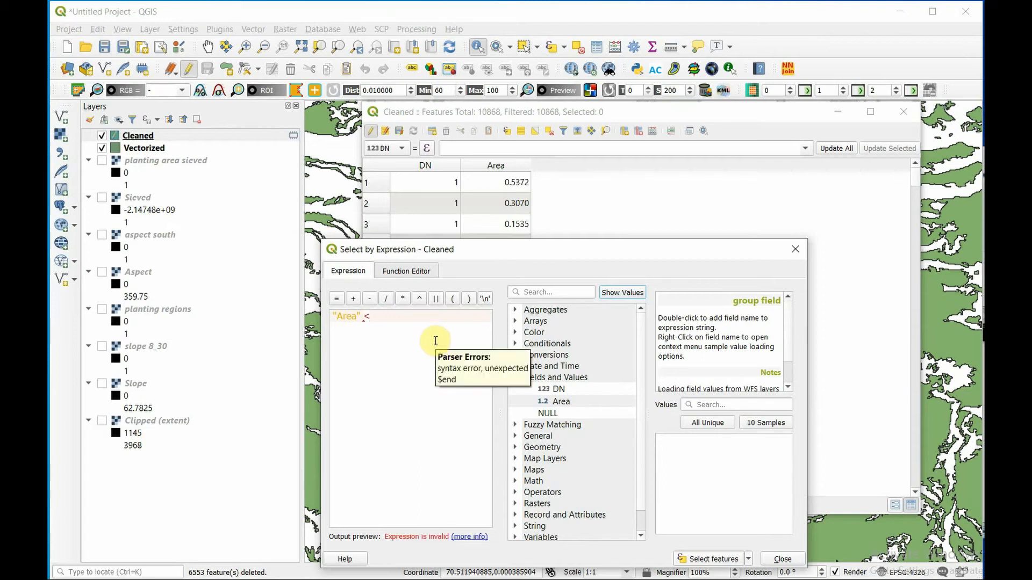
text(20)
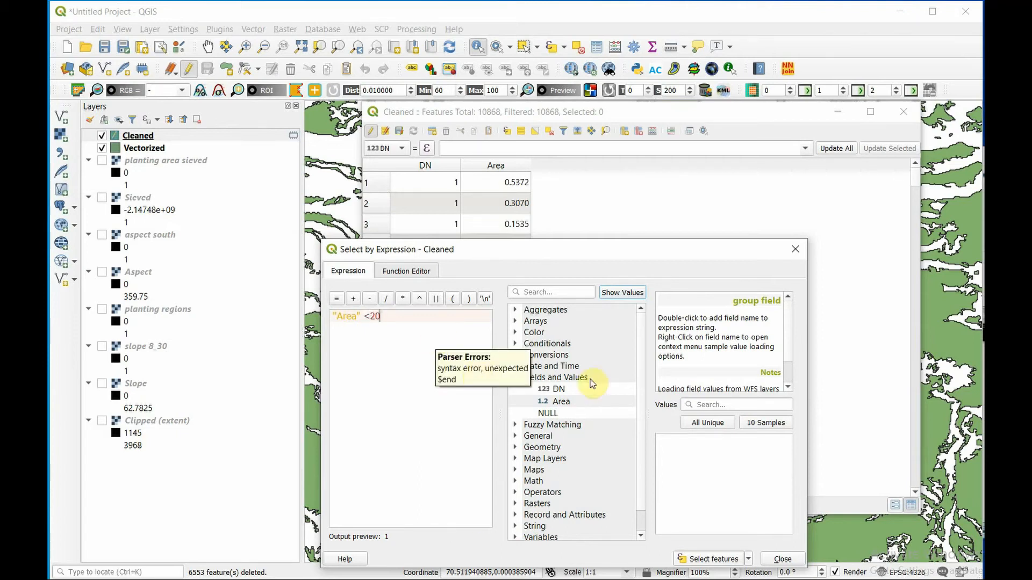
click(709, 559)
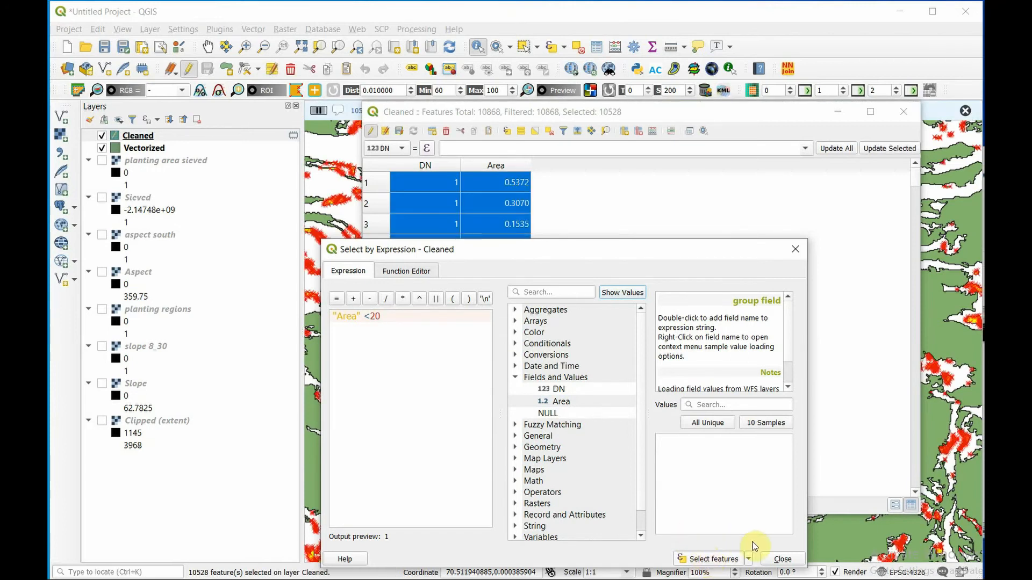
click(774, 560)
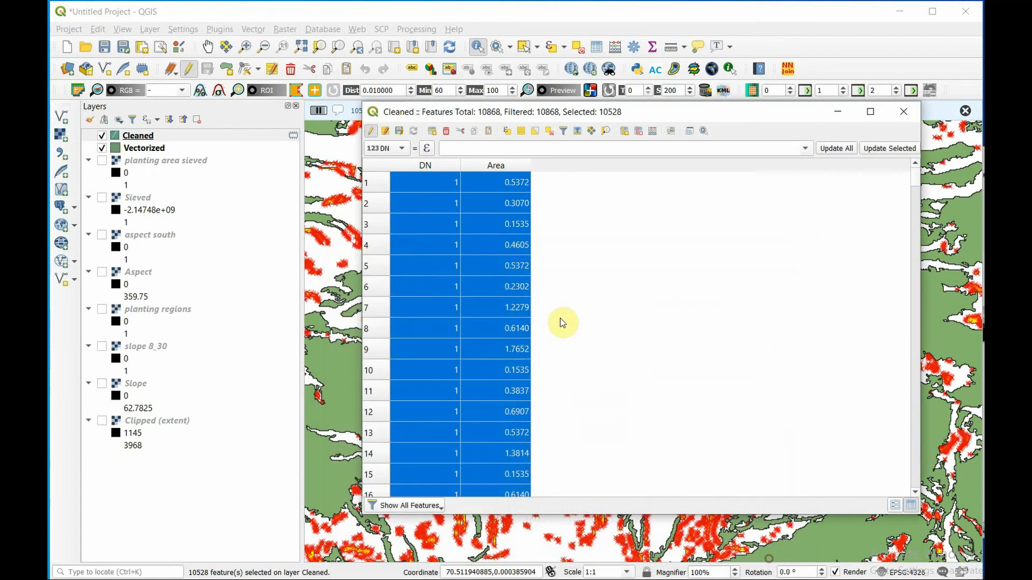
- Delete the selected small polygons from the Cleaned layer, save the layer edits and close the attribute table
click(449, 132)
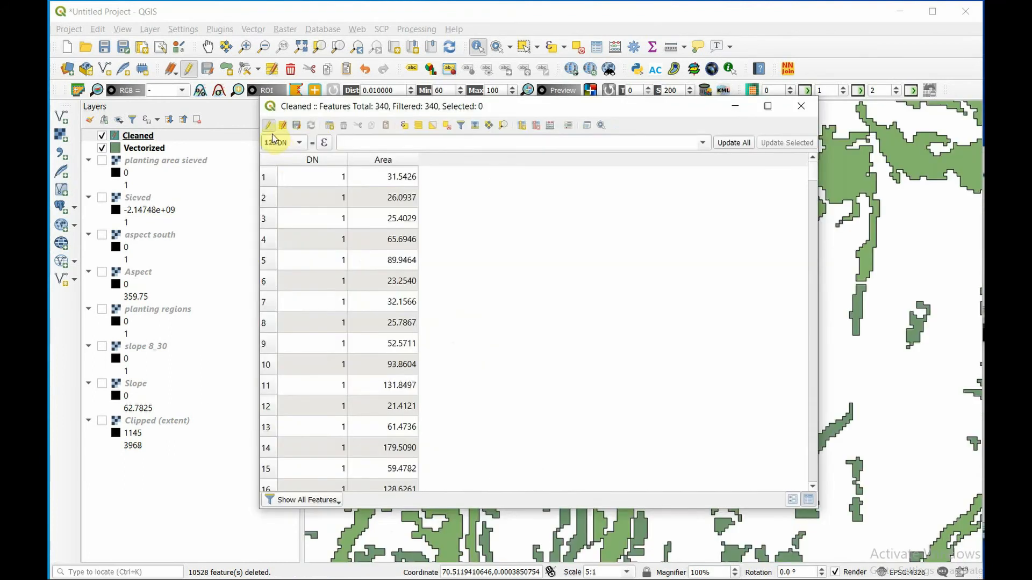
click(268, 126)
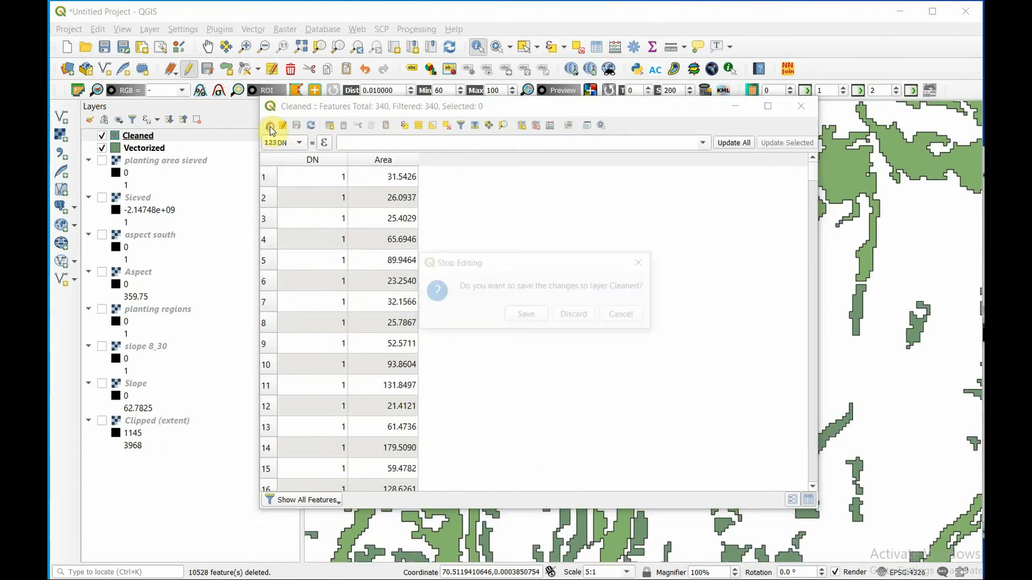
click(522, 317)
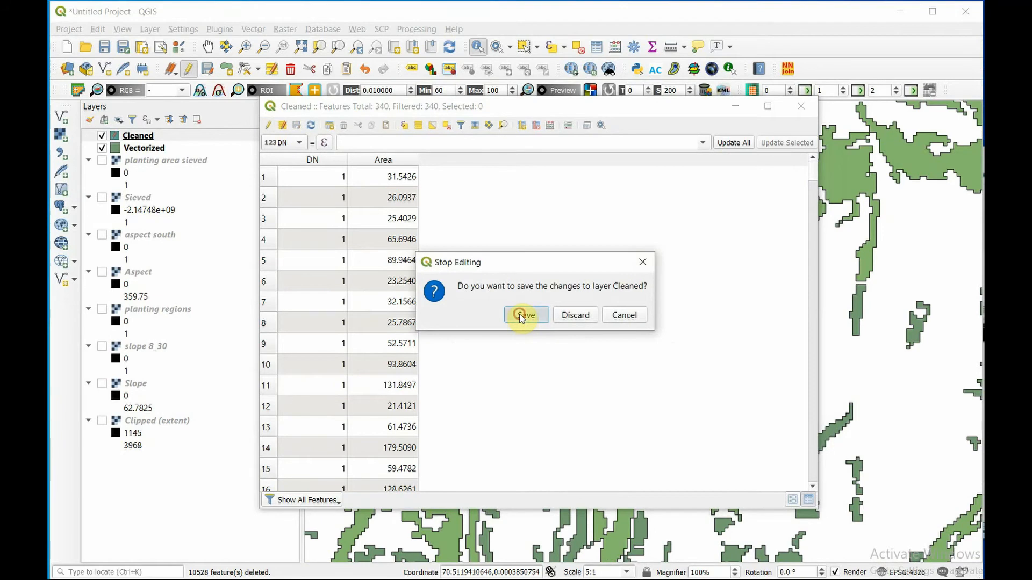
click(800, 108)
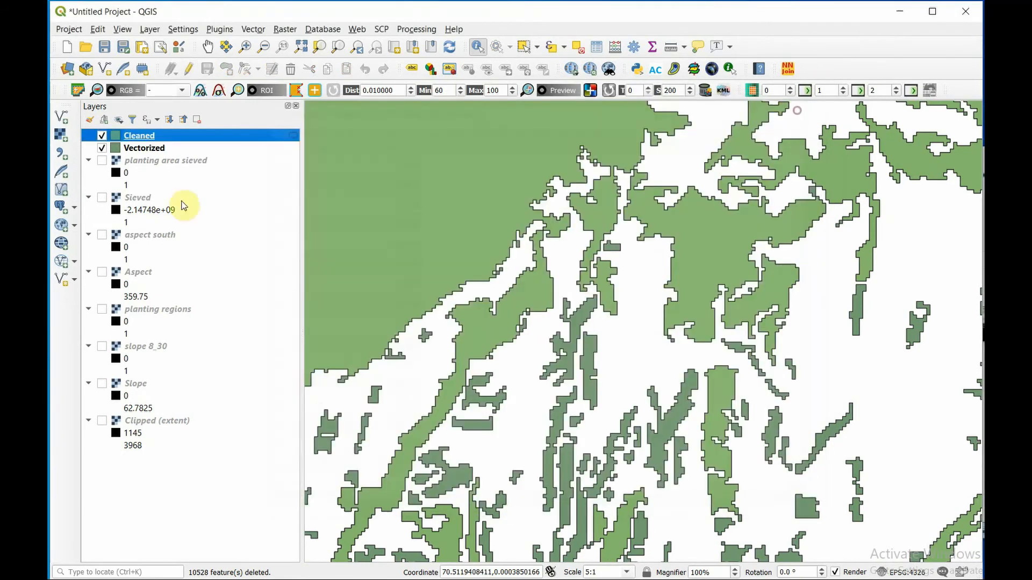
- Hide the Vectorized layer and zoom the map to the full extent of the Cleaned layer
click(101, 148)
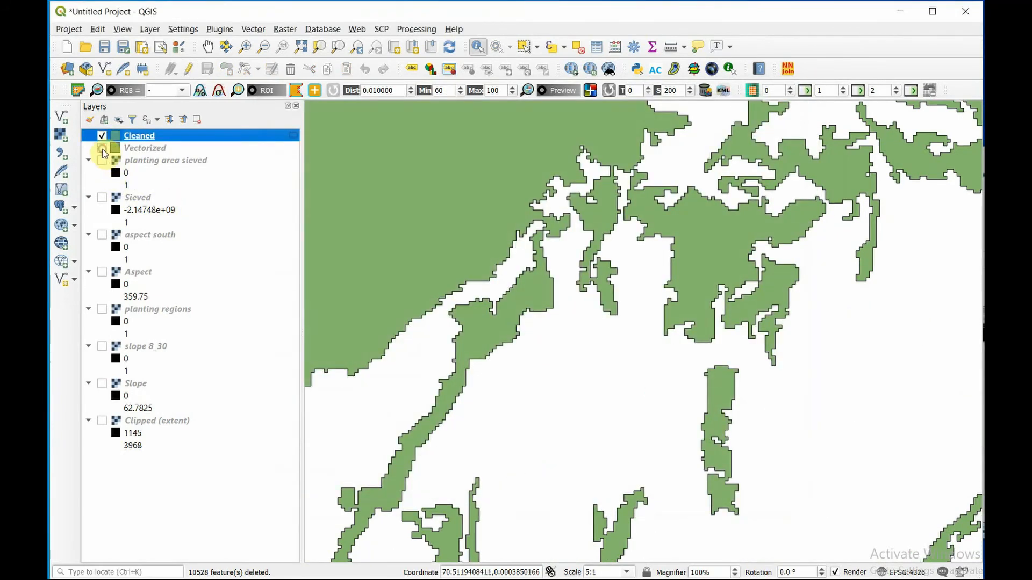
scroll(556, 206, down, 4)
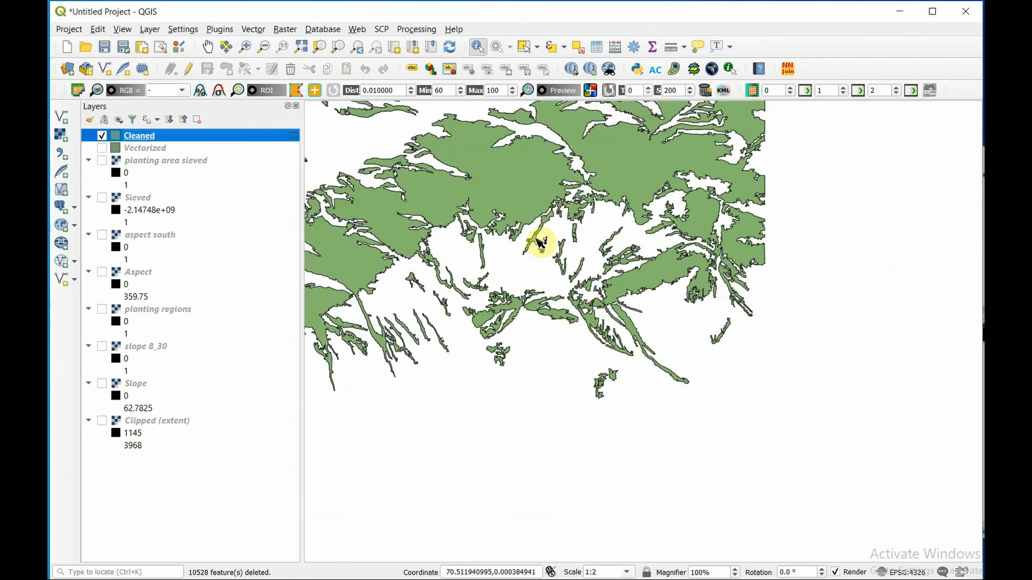
scroll(453, 342, down, 1)
right_click(127, 143)
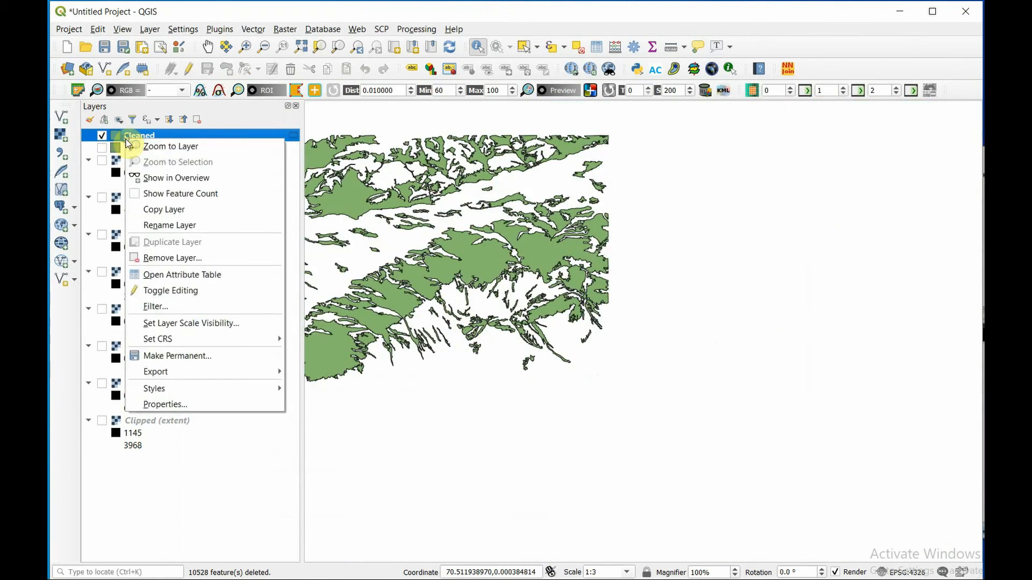
click(172, 149)
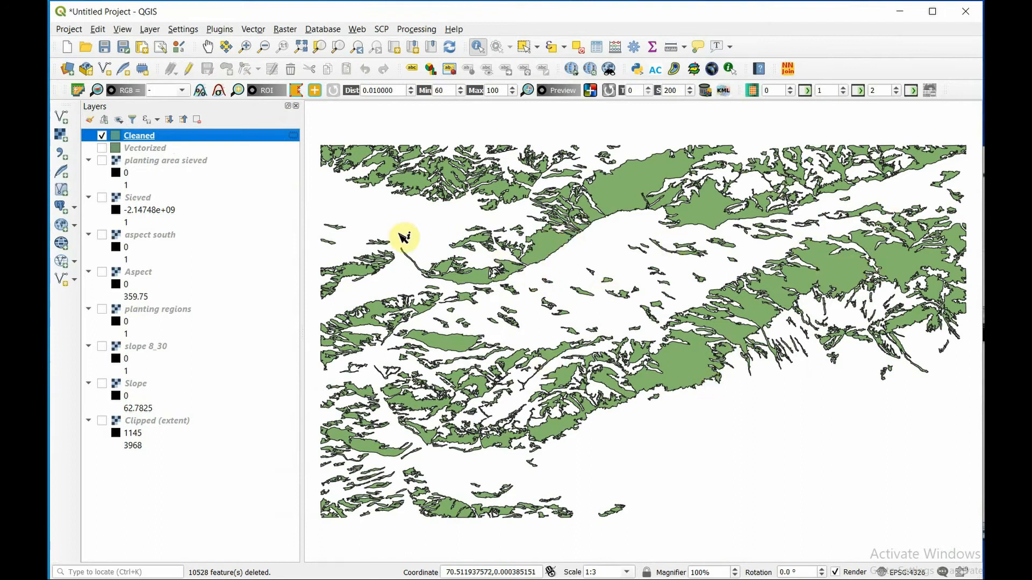
- Compare the original Vectorized polygons with the Cleaned ones by switching layer visibility, ending with only Cleaned shown
click(102, 149)
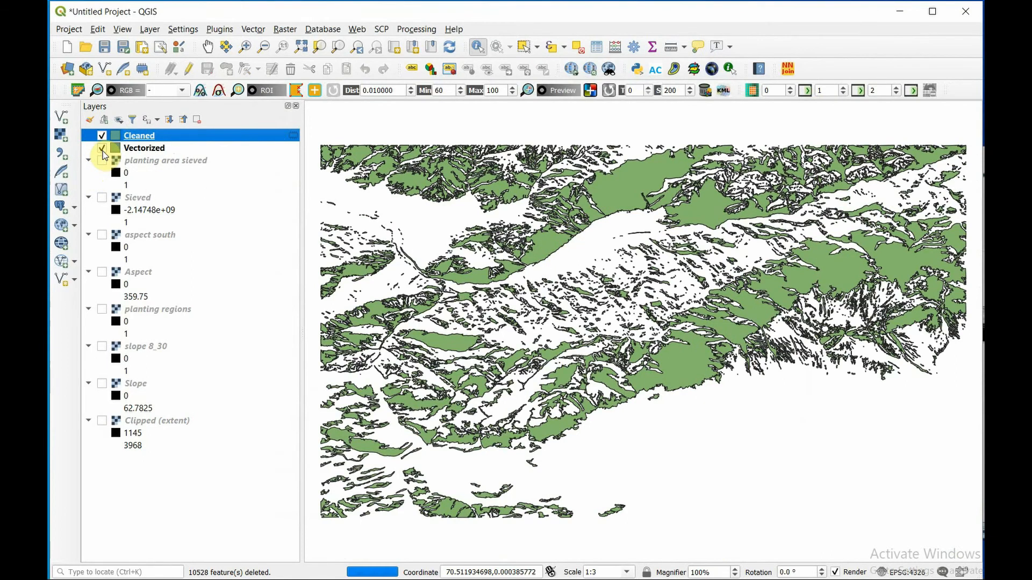
click(102, 136)
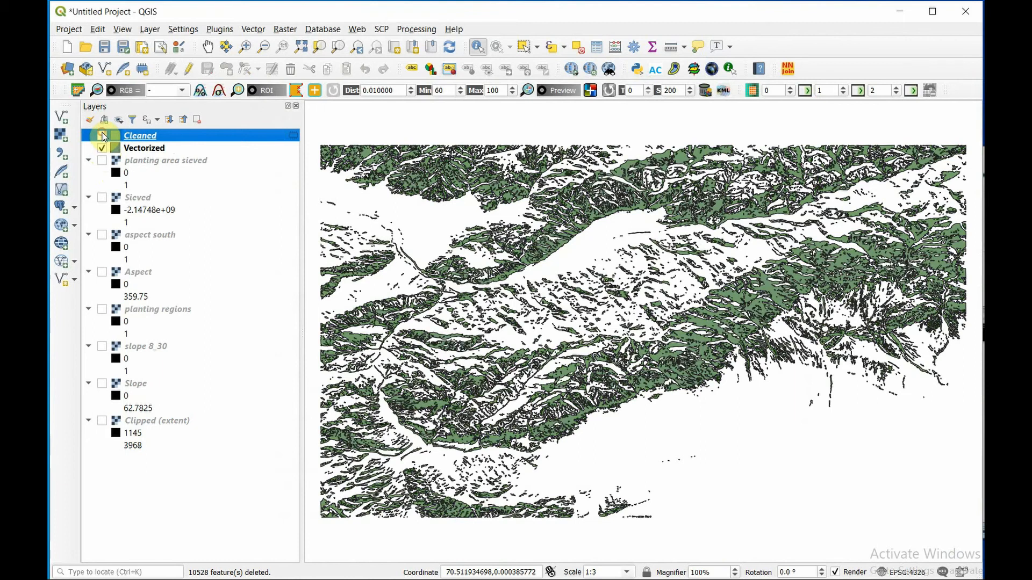
click(137, 198)
ctrl+click(150, 234)
click(147, 149)
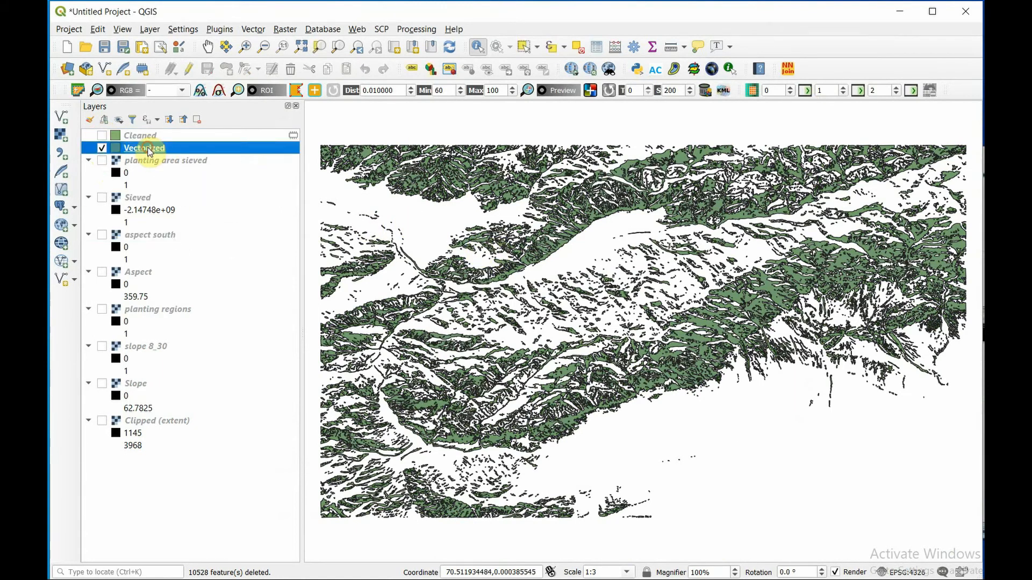
click(102, 135)
click(102, 148)
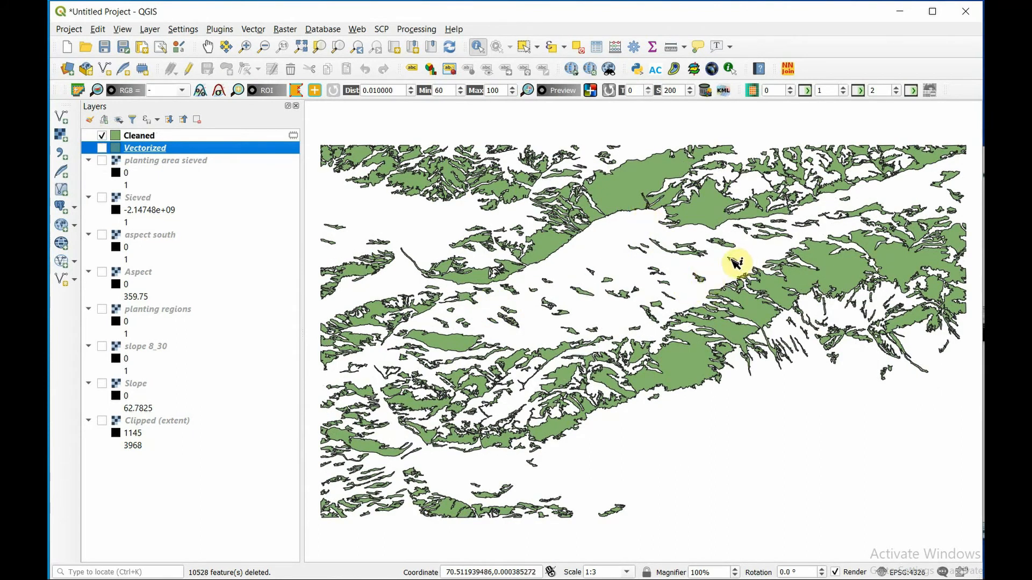
- Make Cleaned the active layer and identify several of its small isolated polygons to check their Area values
scroll(481, 324, up, 1)
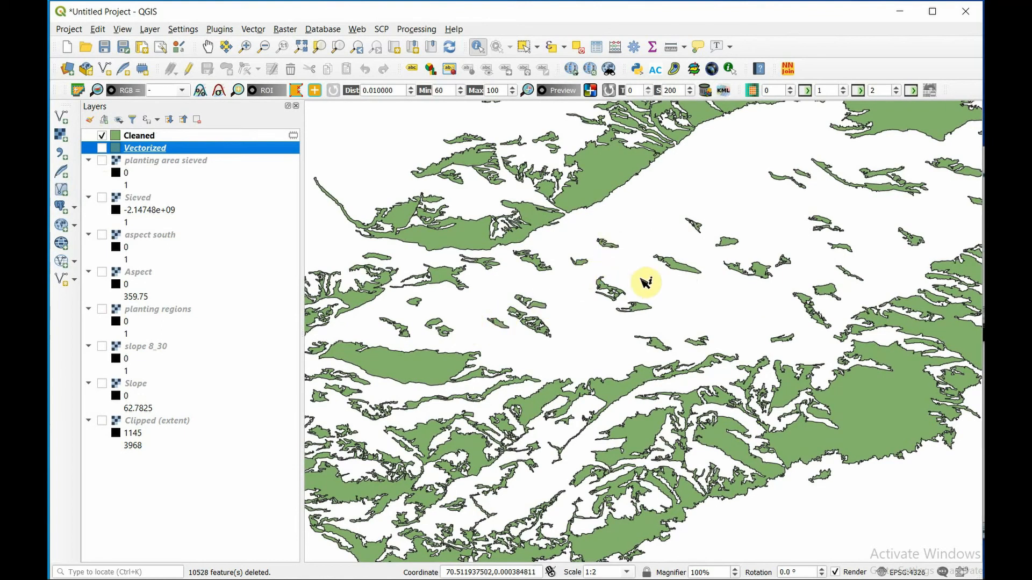
click(702, 230)
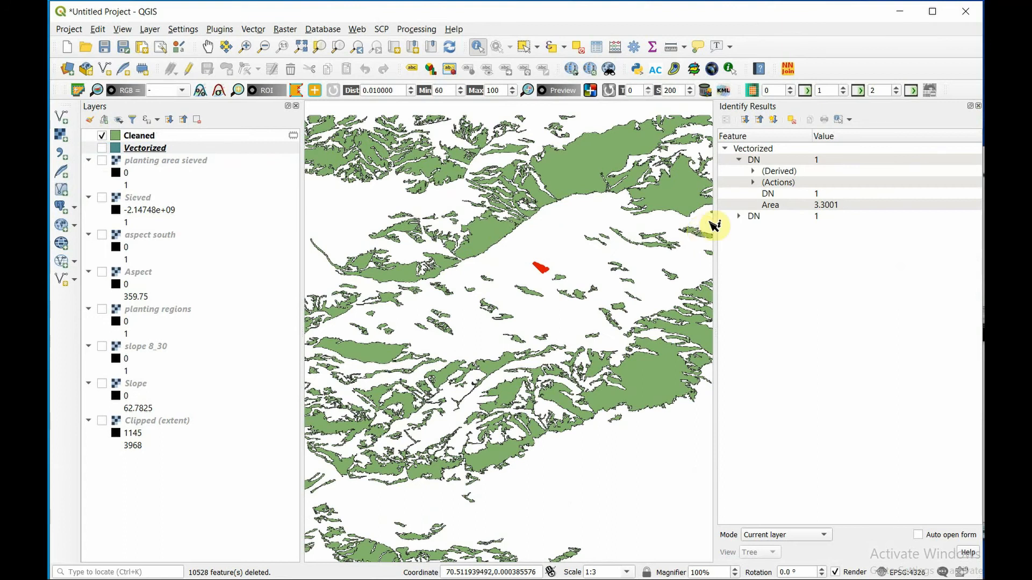
click(139, 135)
click(548, 273)
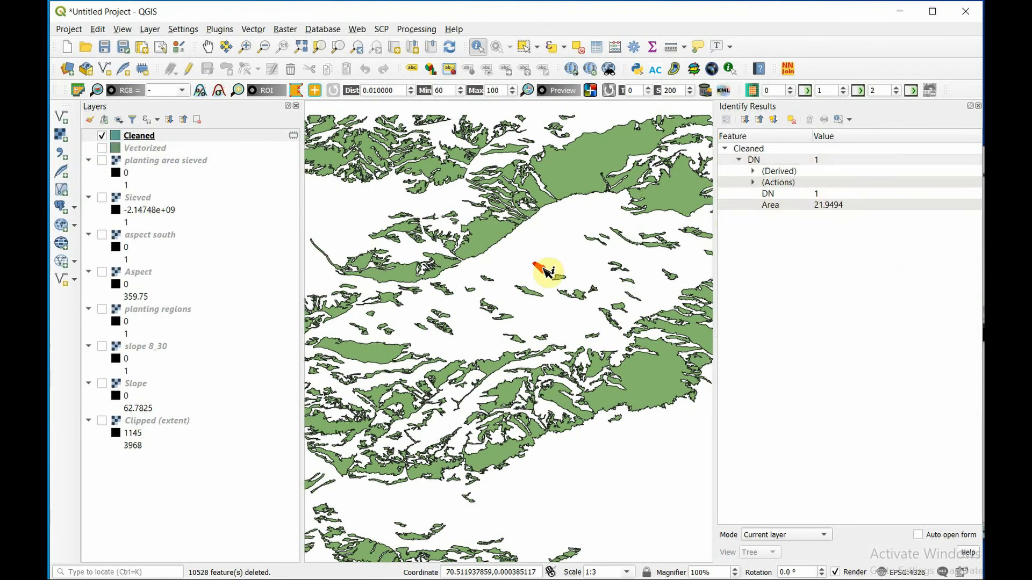
scroll(547, 273, up, 1)
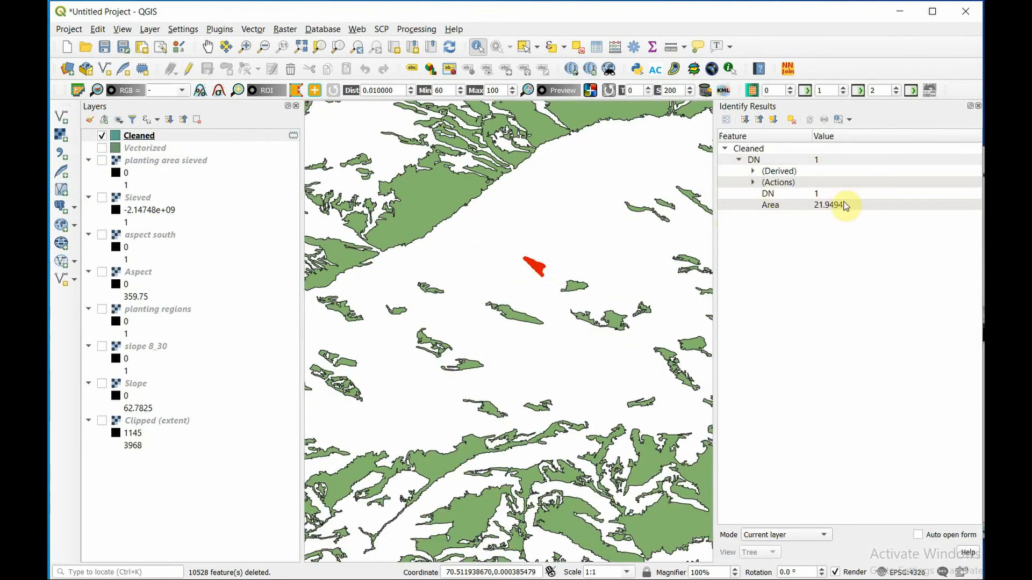
scroll(538, 280, up, 1)
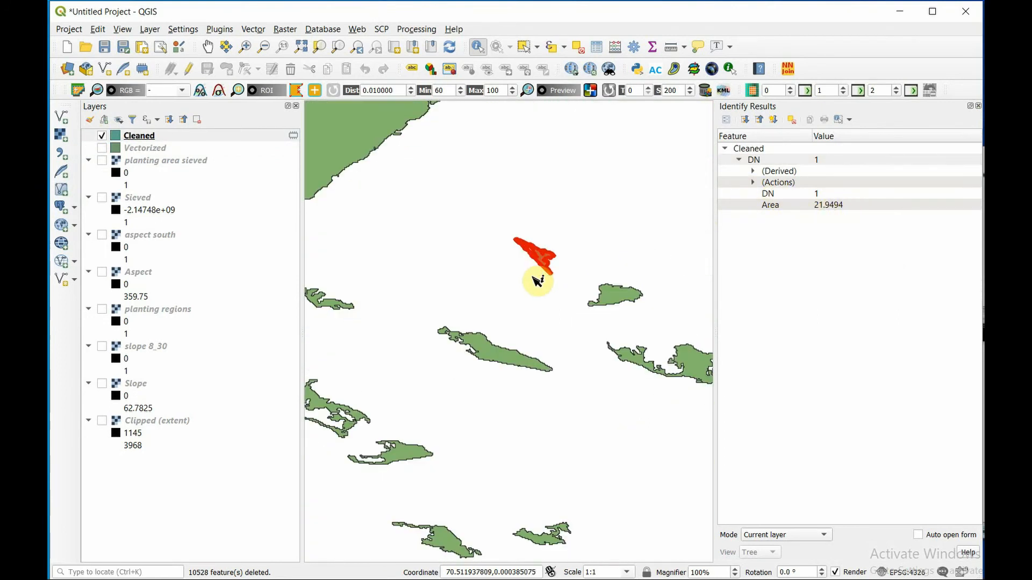
click(607, 293)
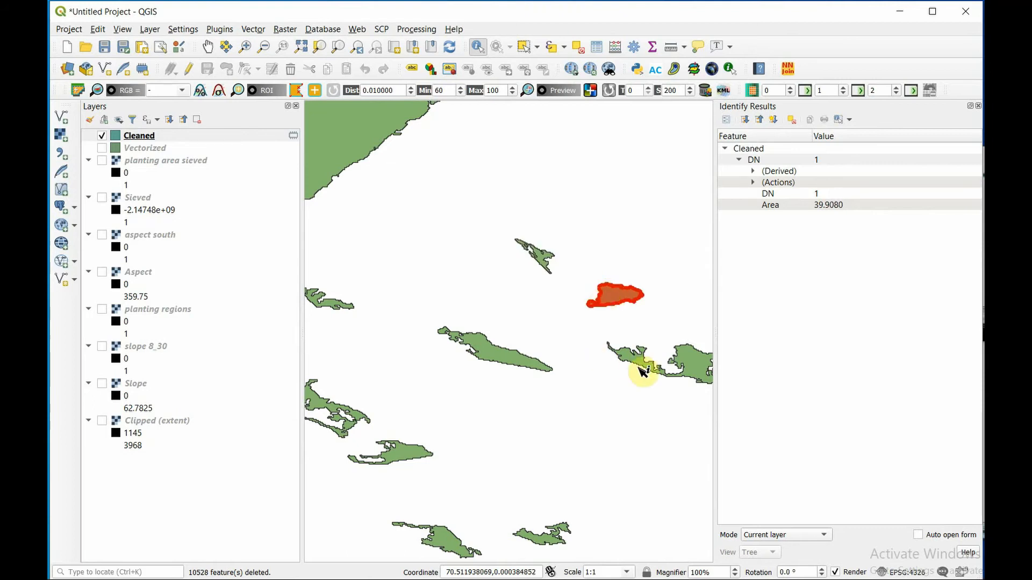
click(689, 365)
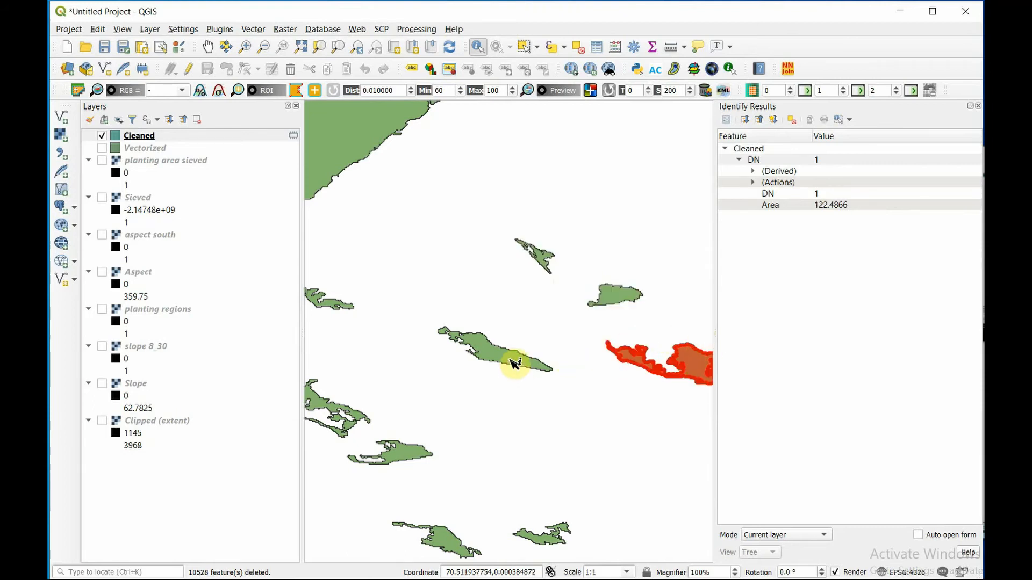
click(516, 363)
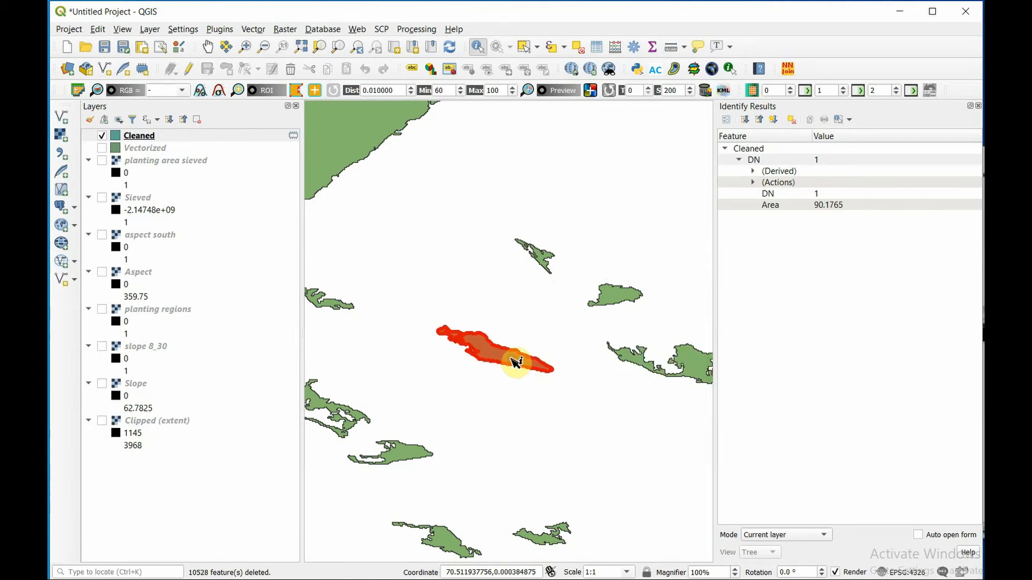
scroll(516, 364, down, 3)
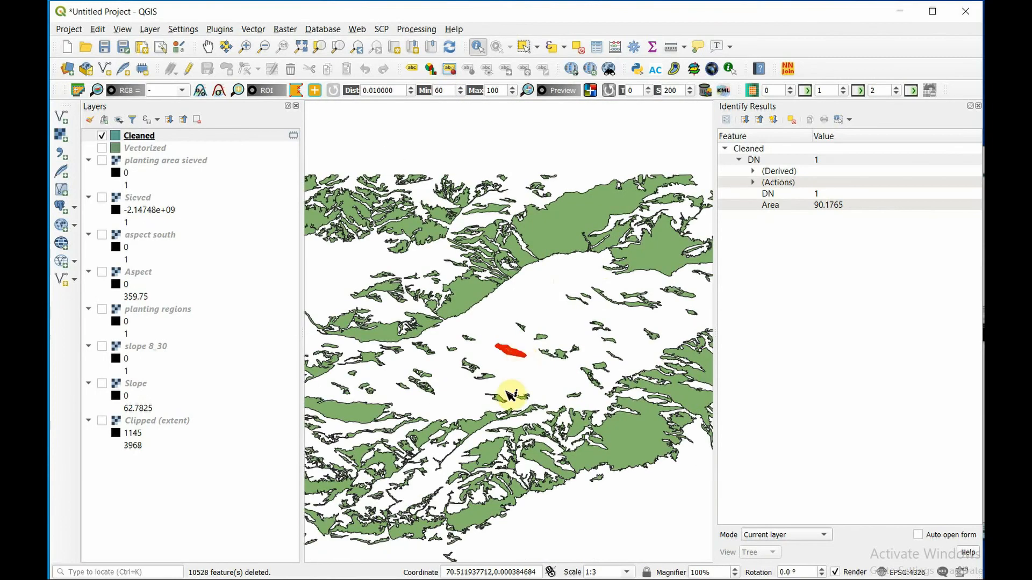
- Identify two of the larger polygons in the southern part of the Cleaned layer to check their Area values
scroll(522, 287, down, 1)
scroll(533, 413, up, 1)
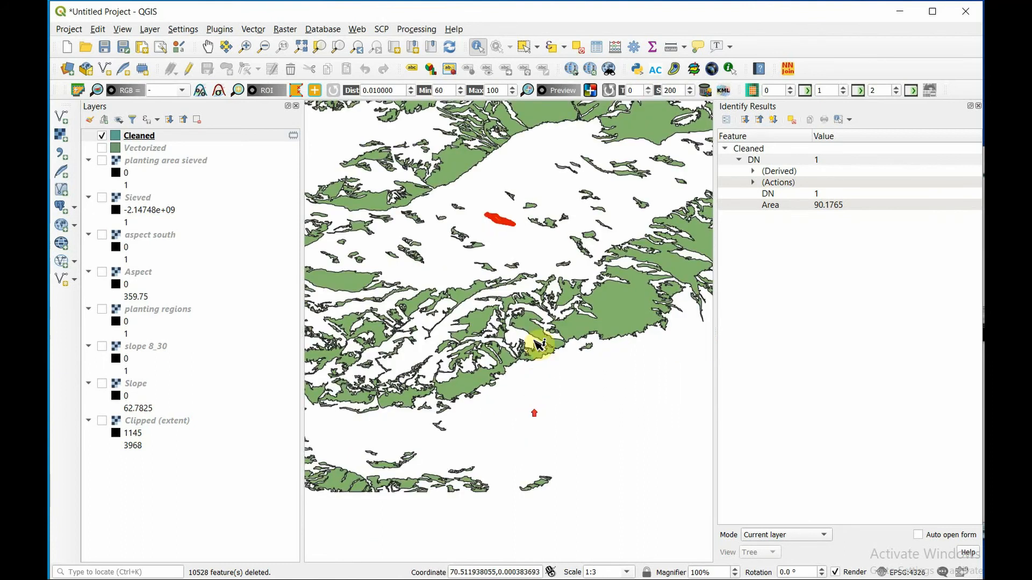
click(628, 313)
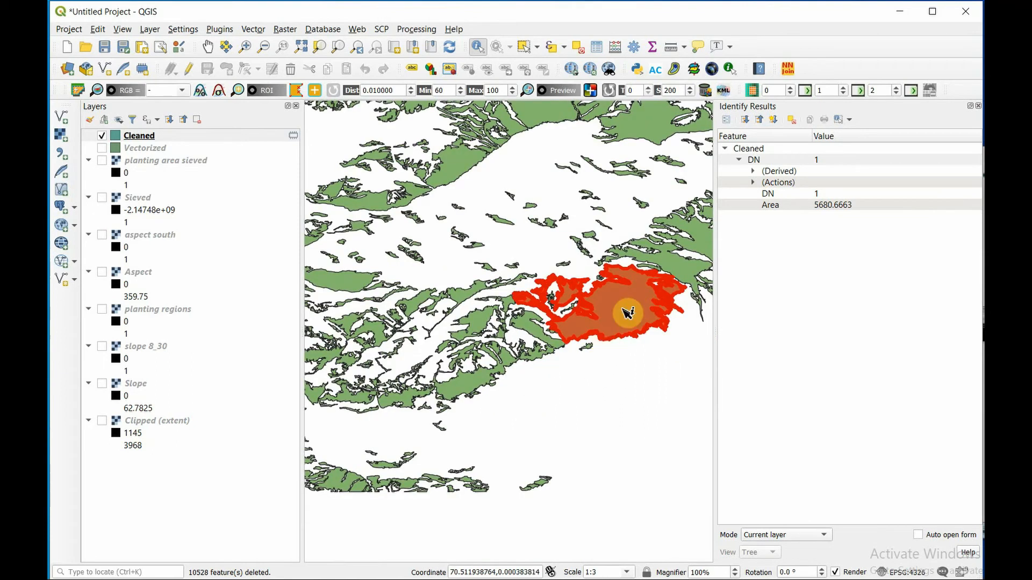
click(465, 388)
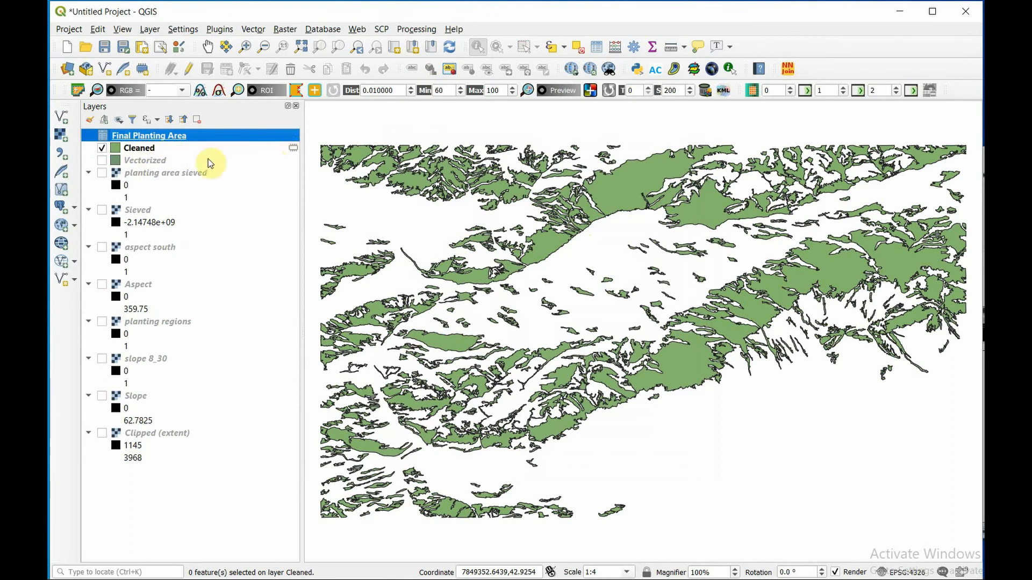
- Export the Cleaned layer as an ESRI Shapefile named Final Planting Area in the DEM Project folder
right_click(144, 149)
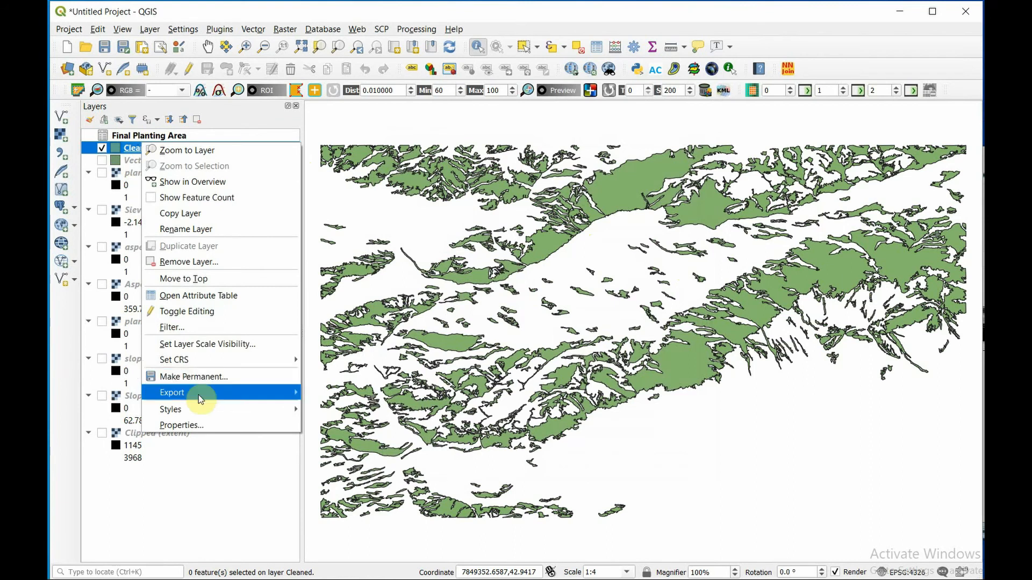
mouse_move(204, 392)
click(351, 392)
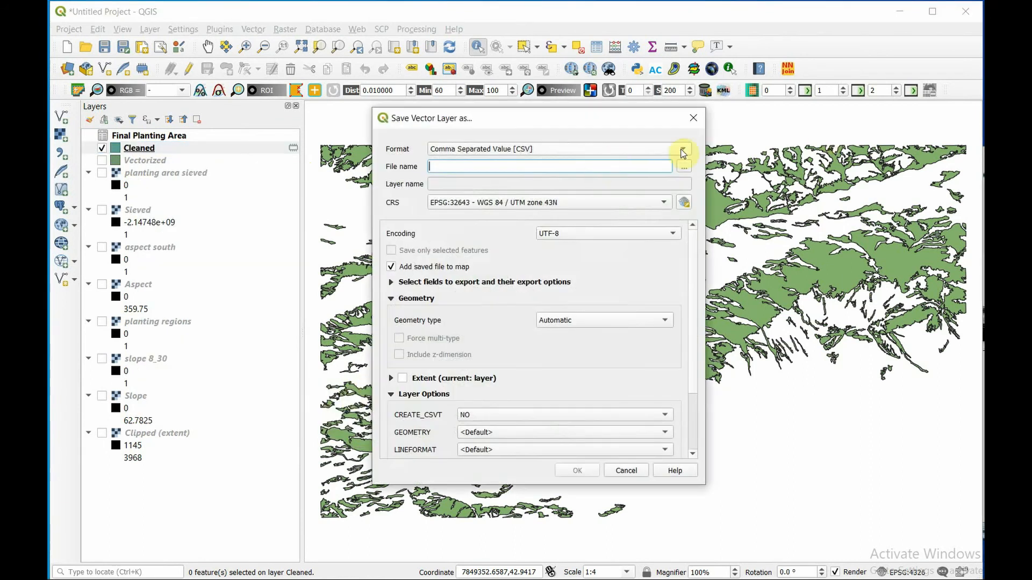
click(683, 150)
click(560, 107)
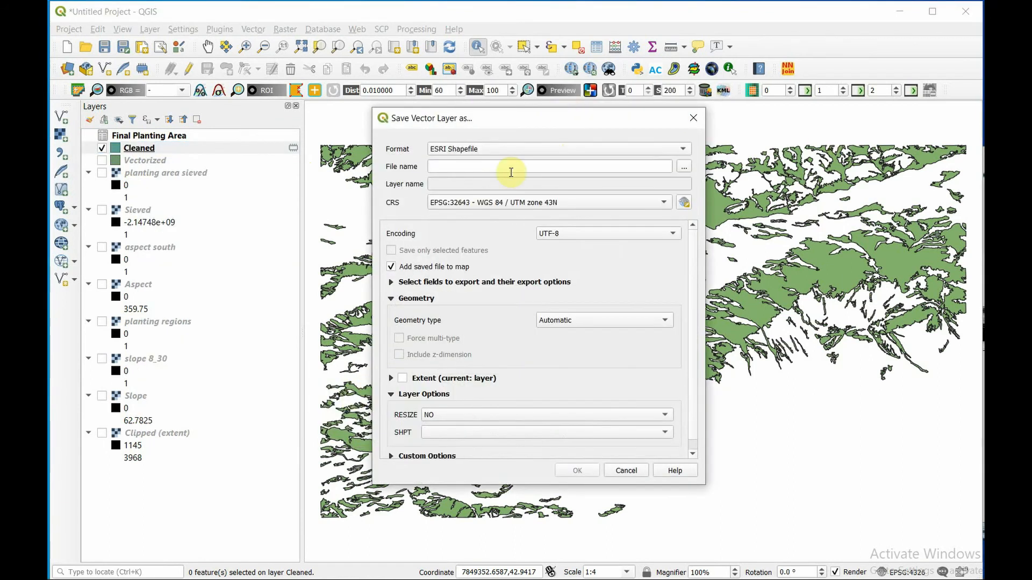
click(683, 166)
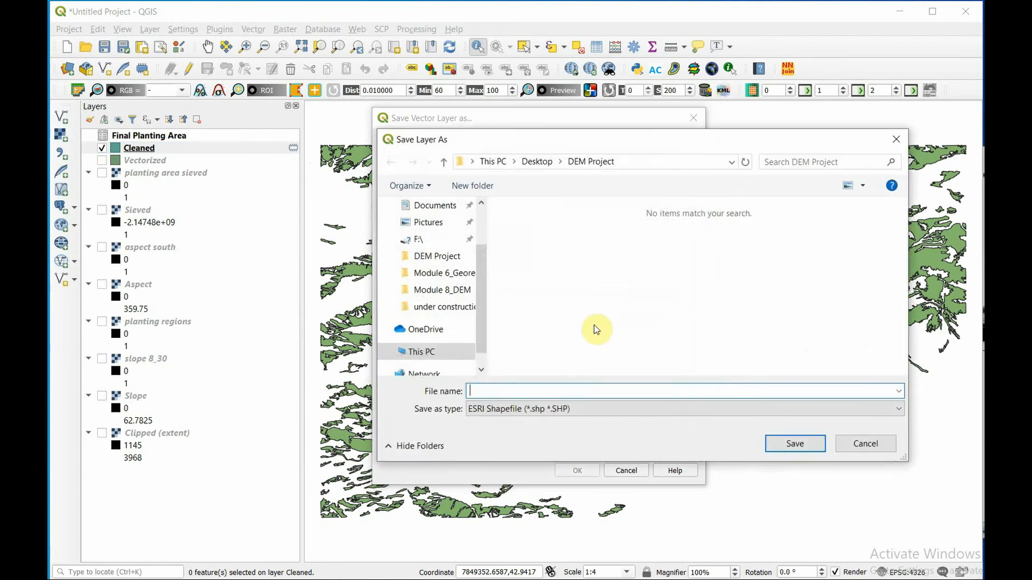
text(Final Planting Area)
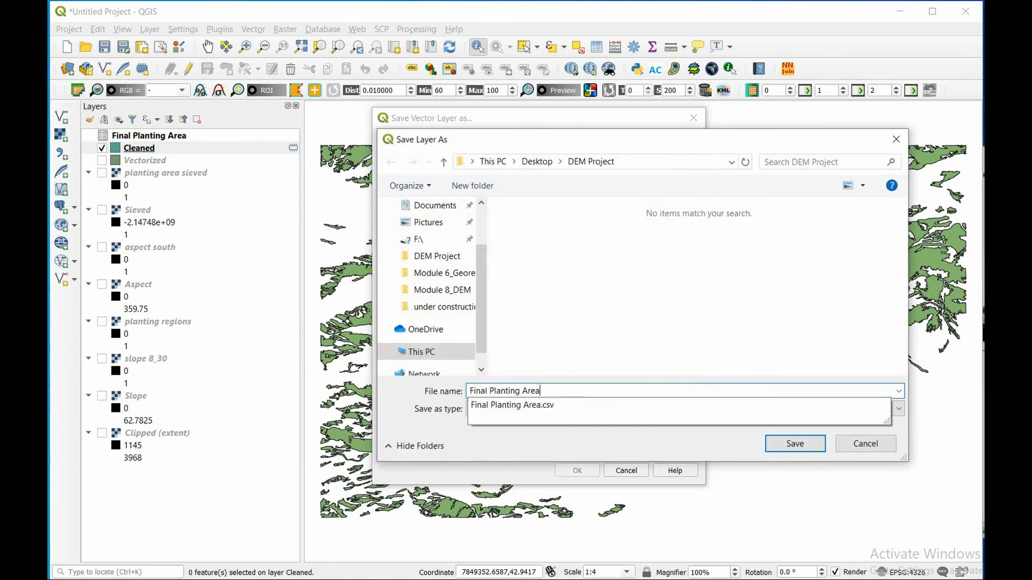
click(784, 451)
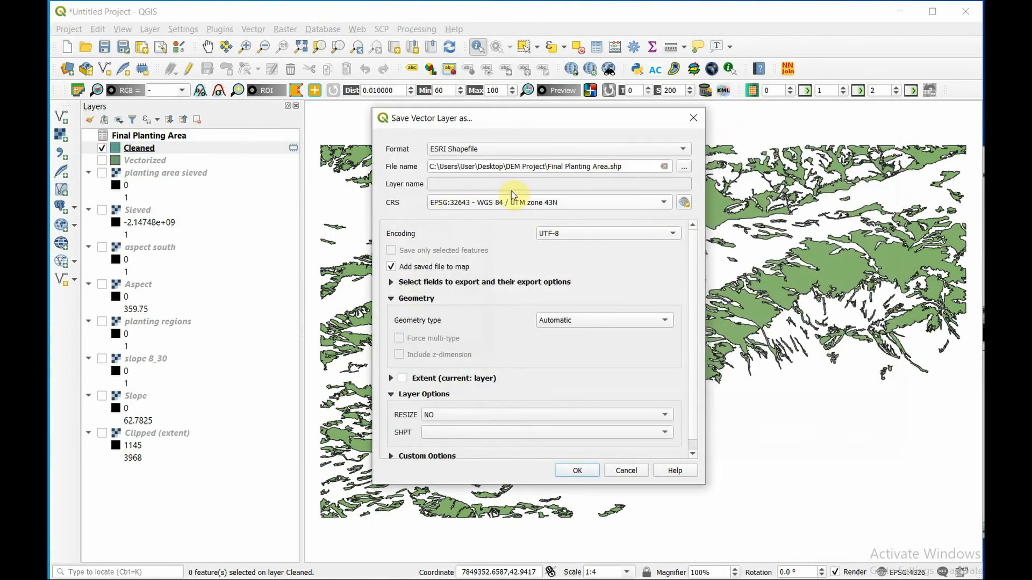
click(570, 471)
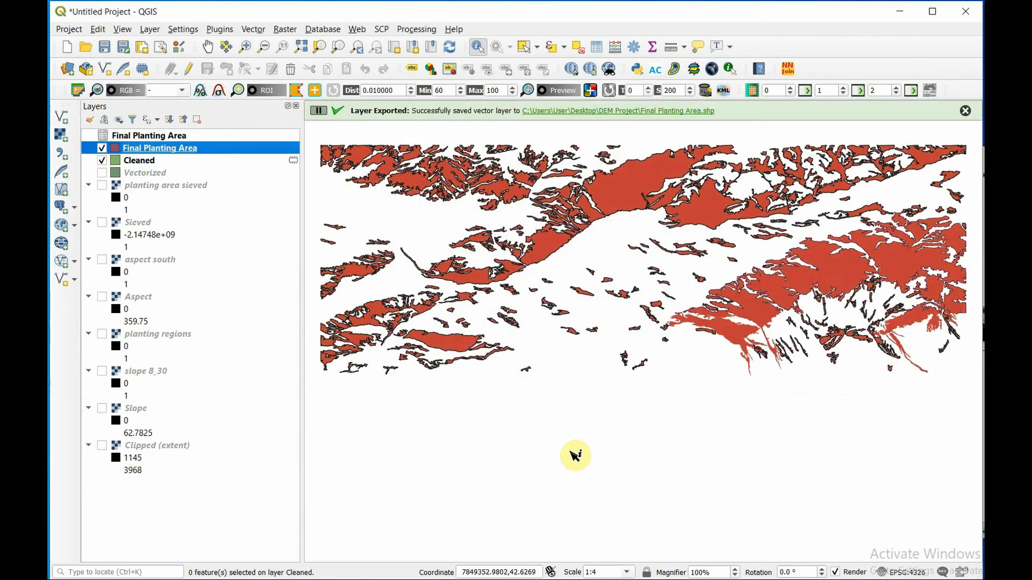
- Remove both the Cleaned and Vectorized layers from the project
click(130, 162)
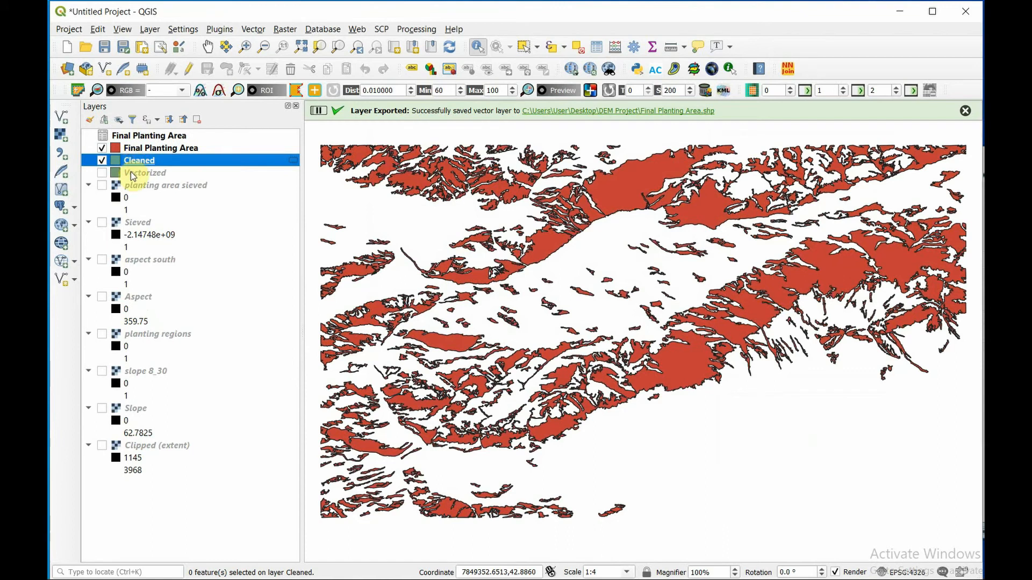
shift+click(131, 172)
right_click(137, 174)
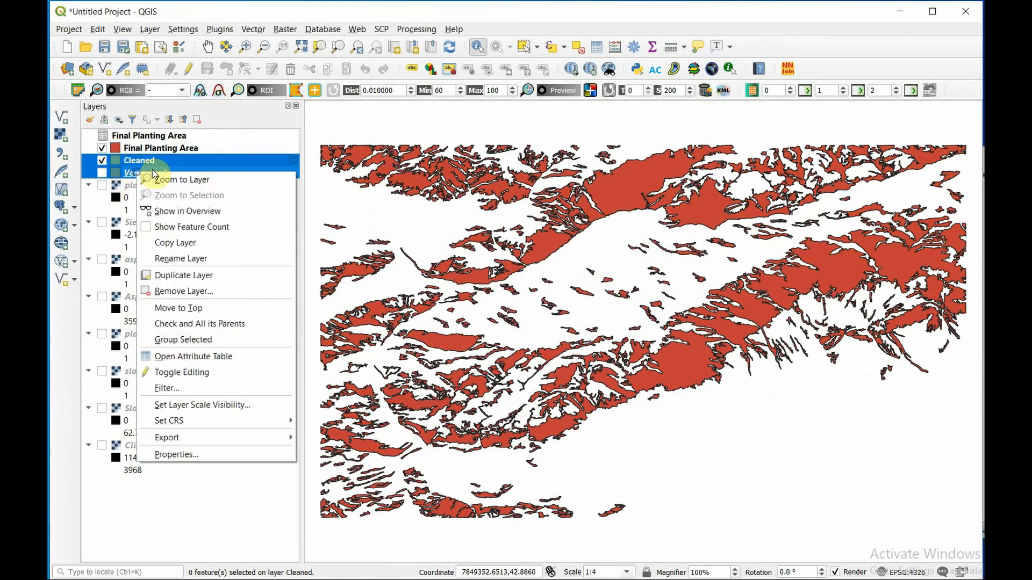
click(184, 291)
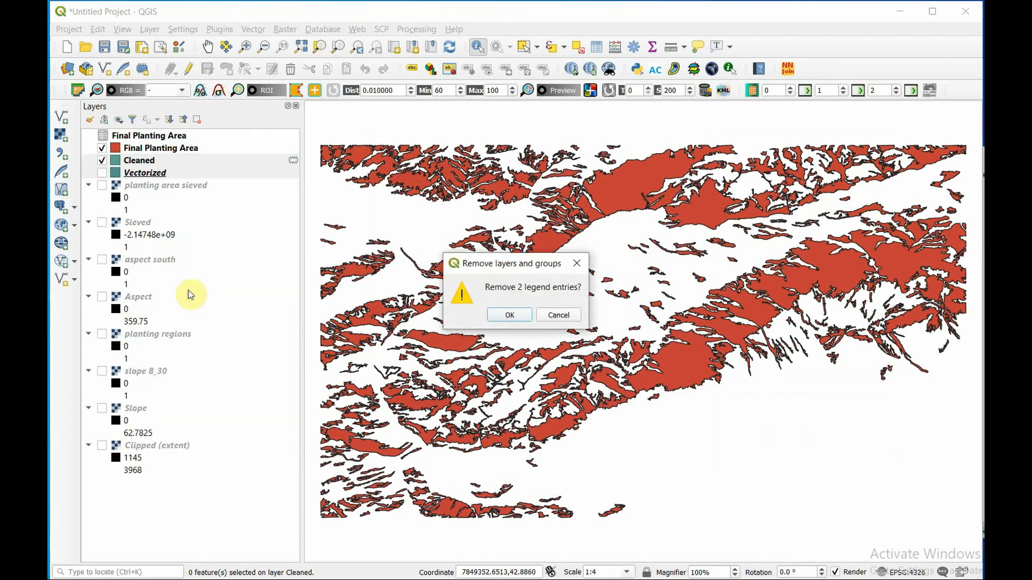
click(515, 315)
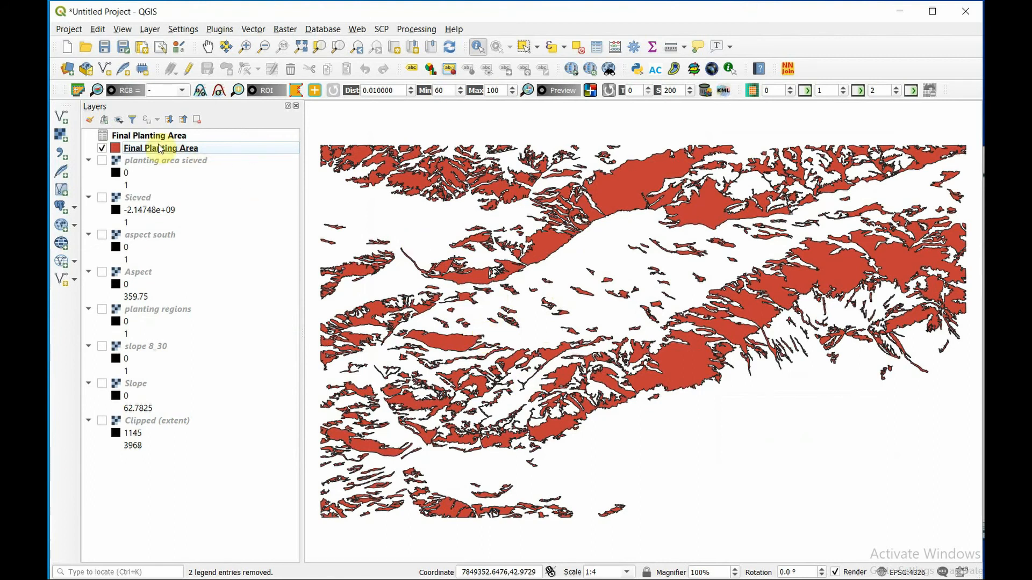
- Duplicate the Final Planting Area polygon layer, hide the original and make the copy visible
right_click(158, 147)
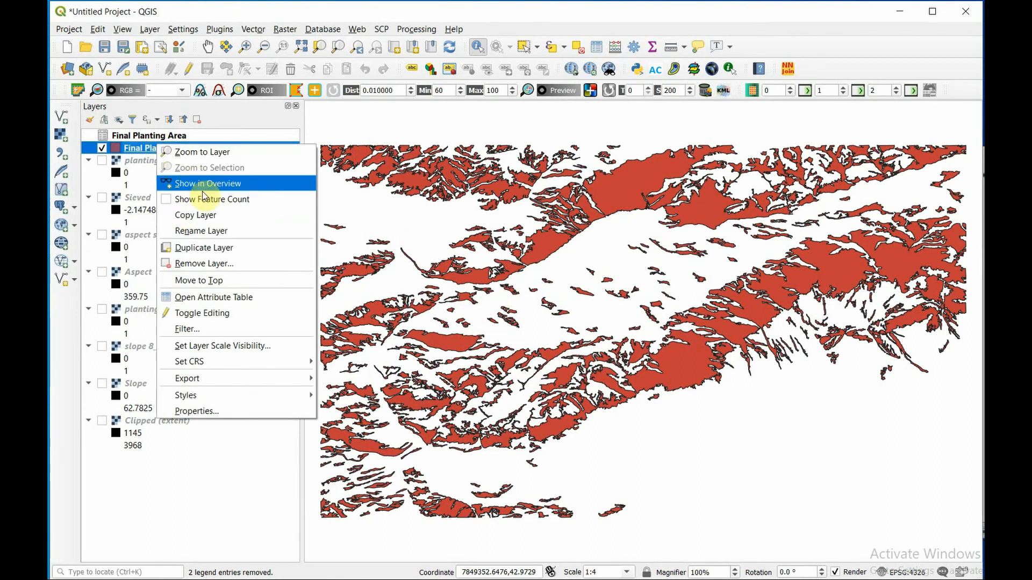
right_click(167, 150)
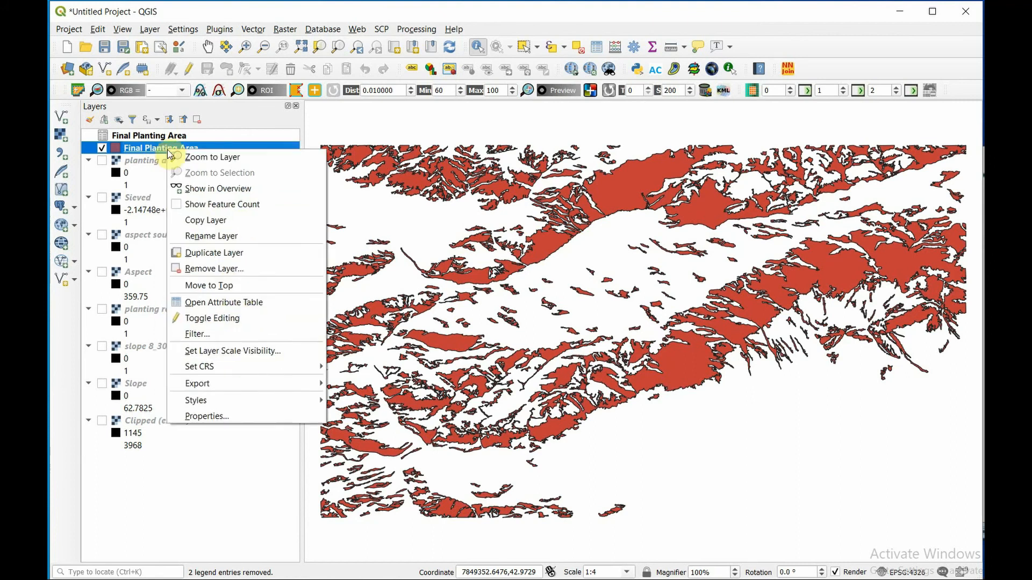
click(260, 255)
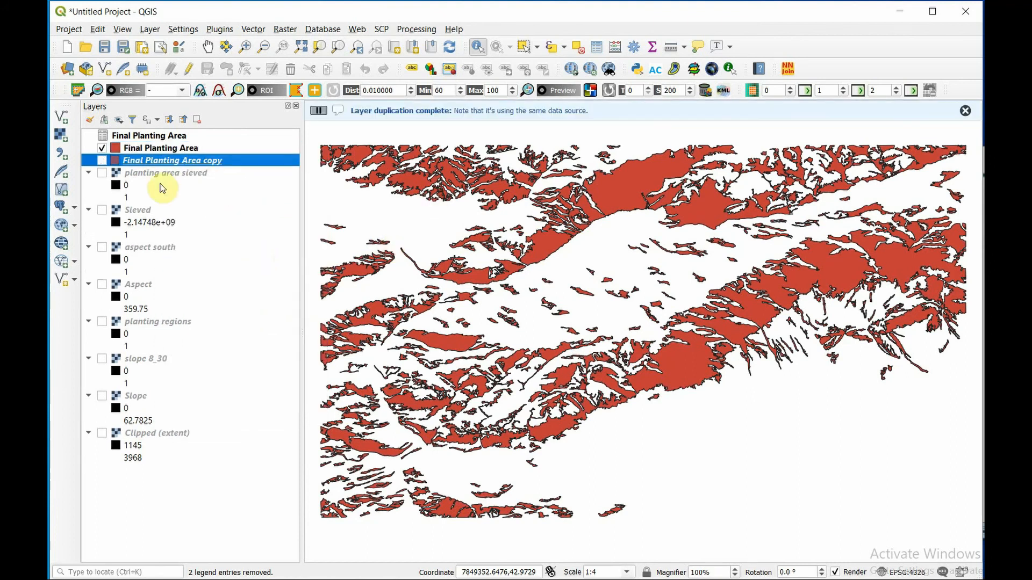
click(102, 150)
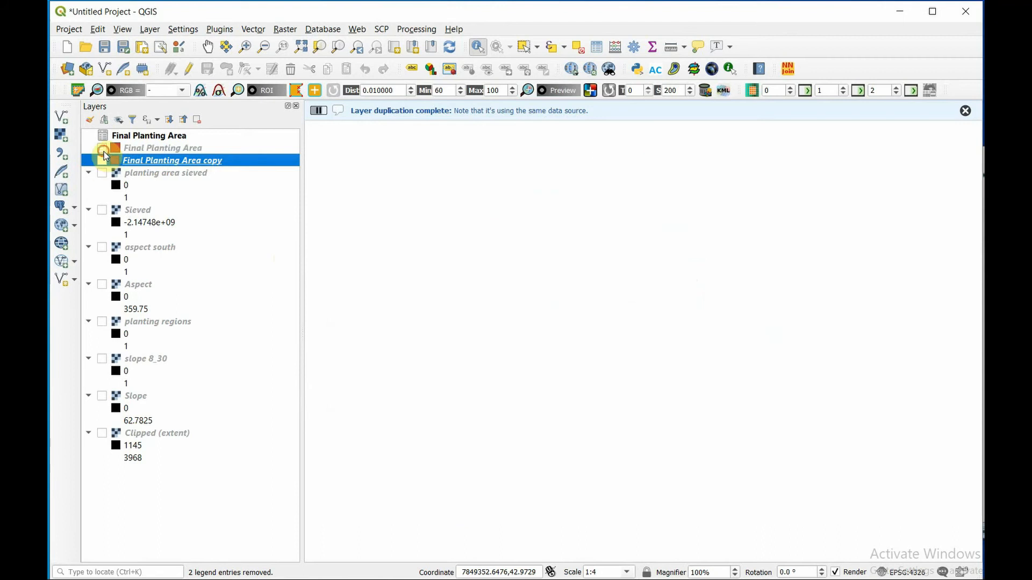
click(101, 160)
- Set the coordinate reference system of Final Planting Area copy to EPSG:4326 and zoom to that layer
right_click(130, 160)
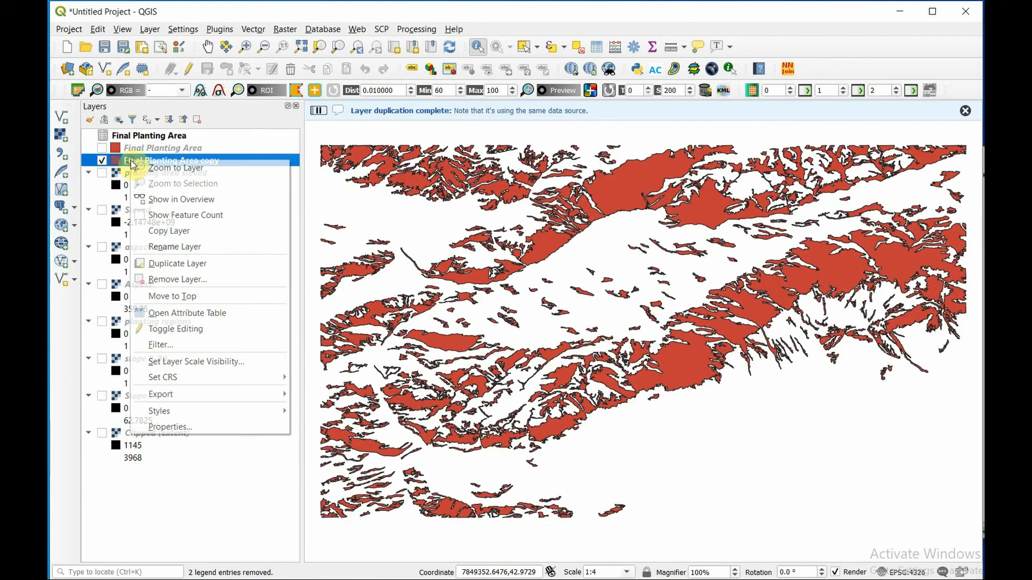
mouse_move(248, 377)
click(329, 378)
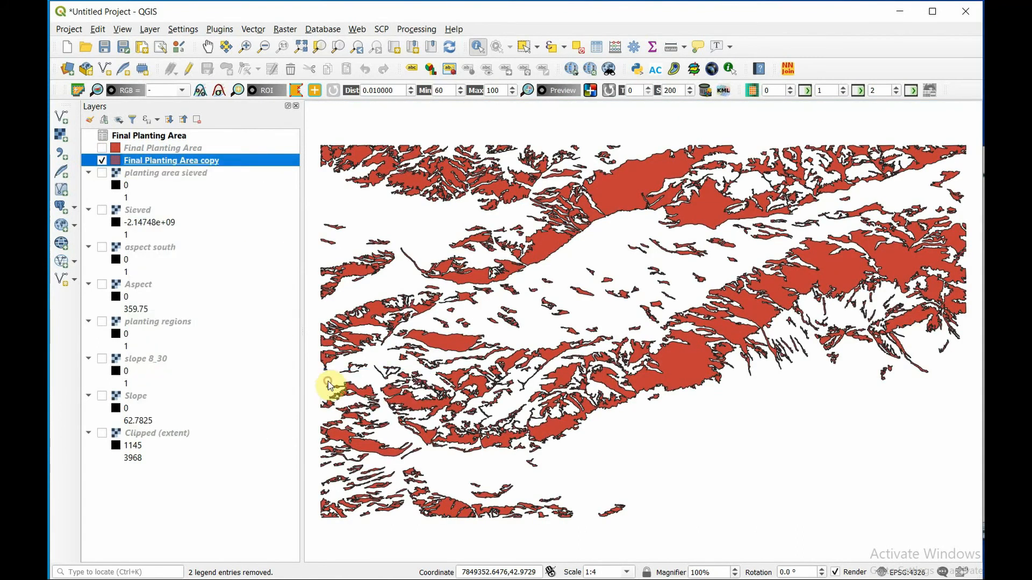
click(146, 143)
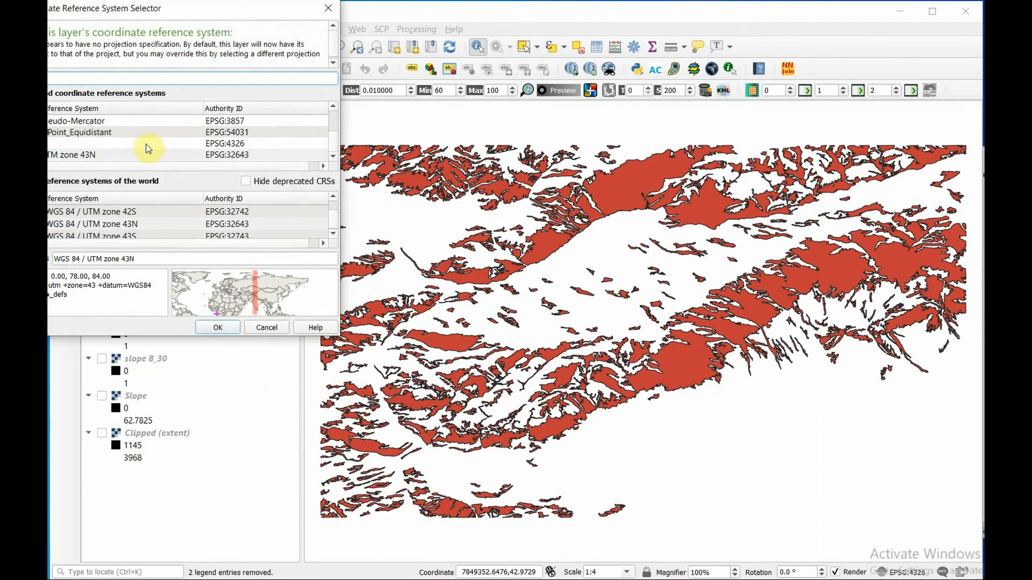
click(215, 333)
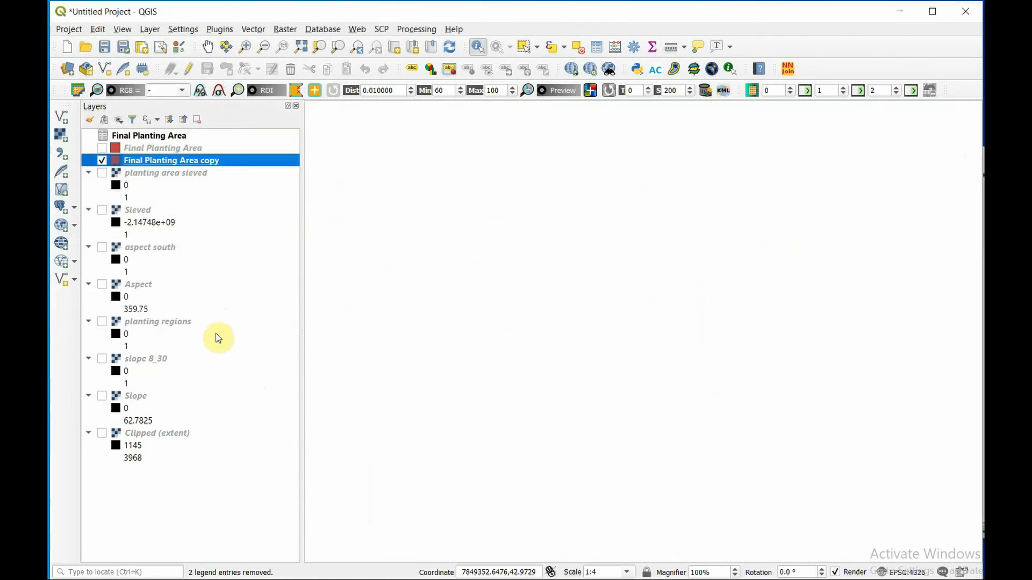
right_click(153, 162)
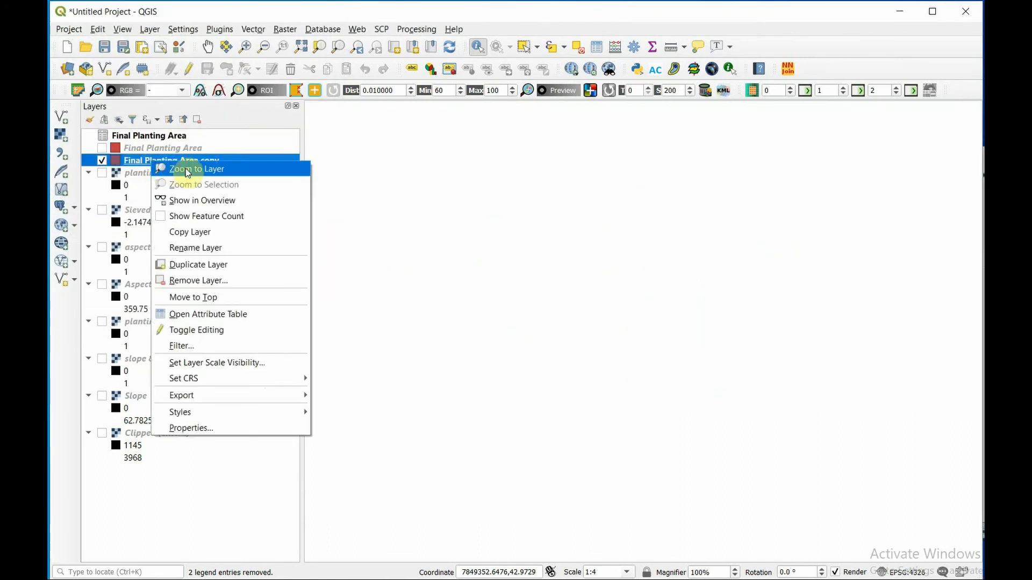
click(186, 169)
- Add the Bing Aerial basemap with the OpenLayers plugin and place it beneath Final Planting Area copy
click(369, 30)
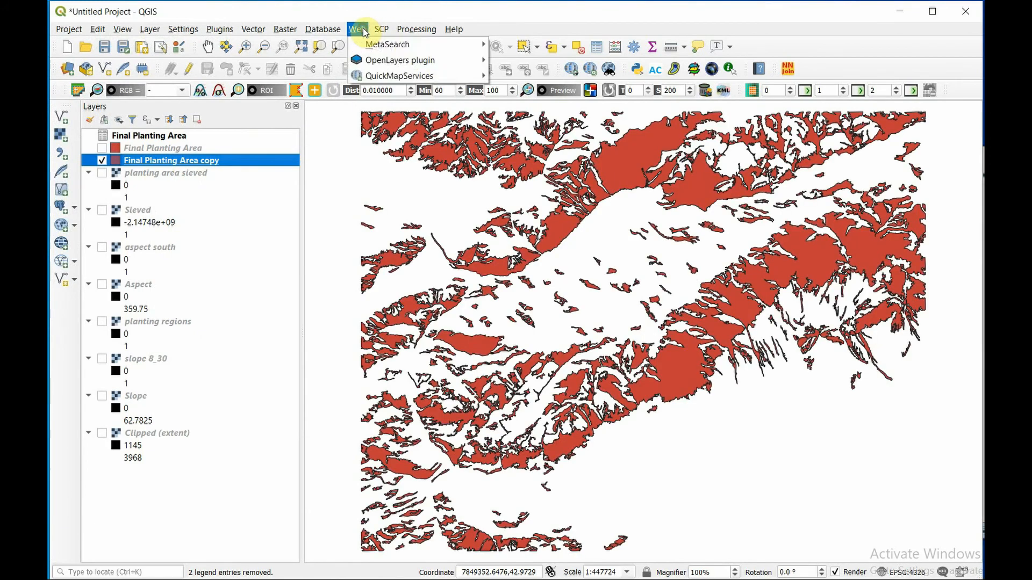
mouse_move(398, 60)
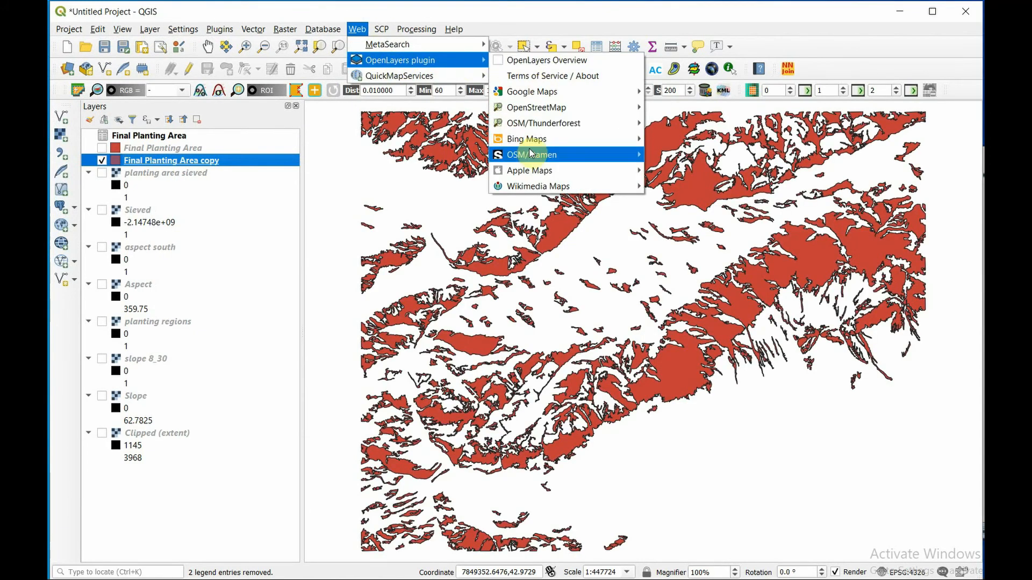
mouse_move(592, 139)
click(675, 153)
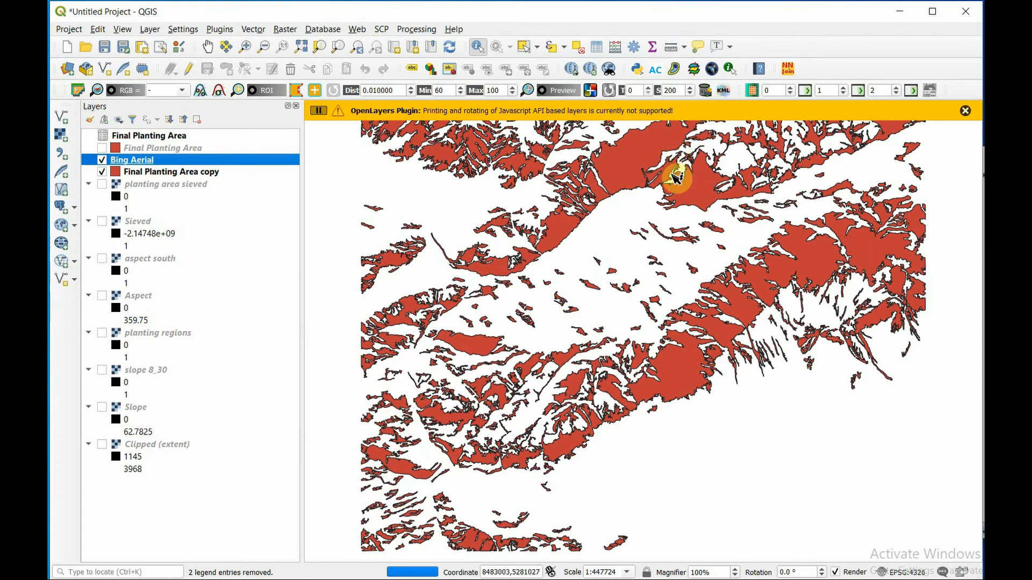
drag(128, 165, 130, 177)
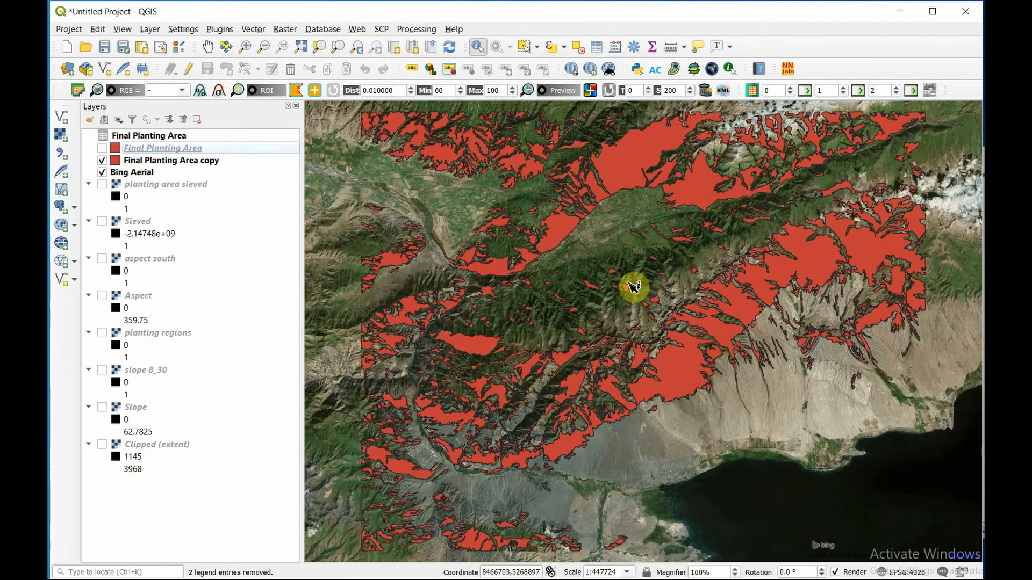
- Style the Final Planting Area copy polygons with a transparent simple fill and a thicker outline
double_click(150, 161)
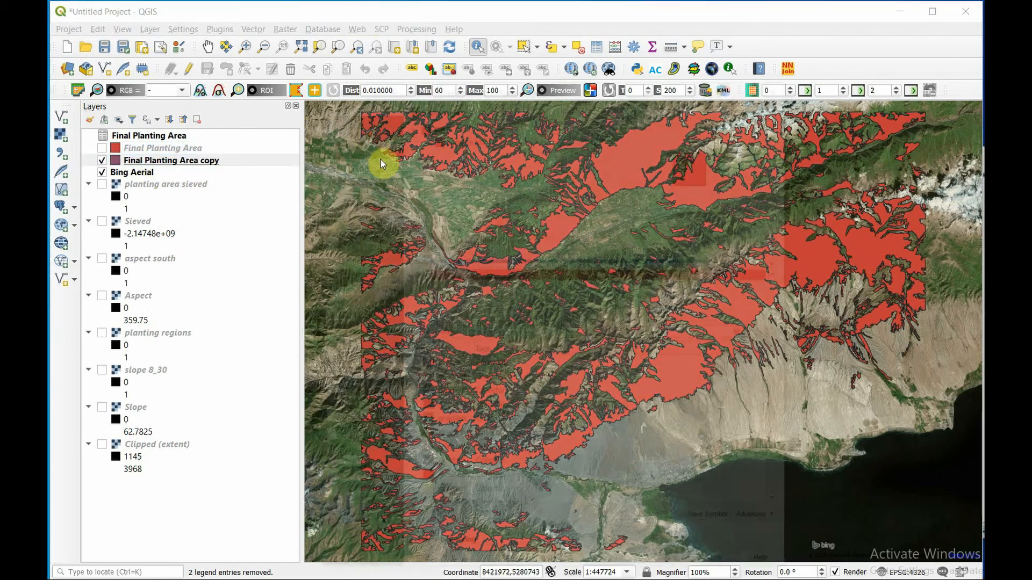
click(783, 273)
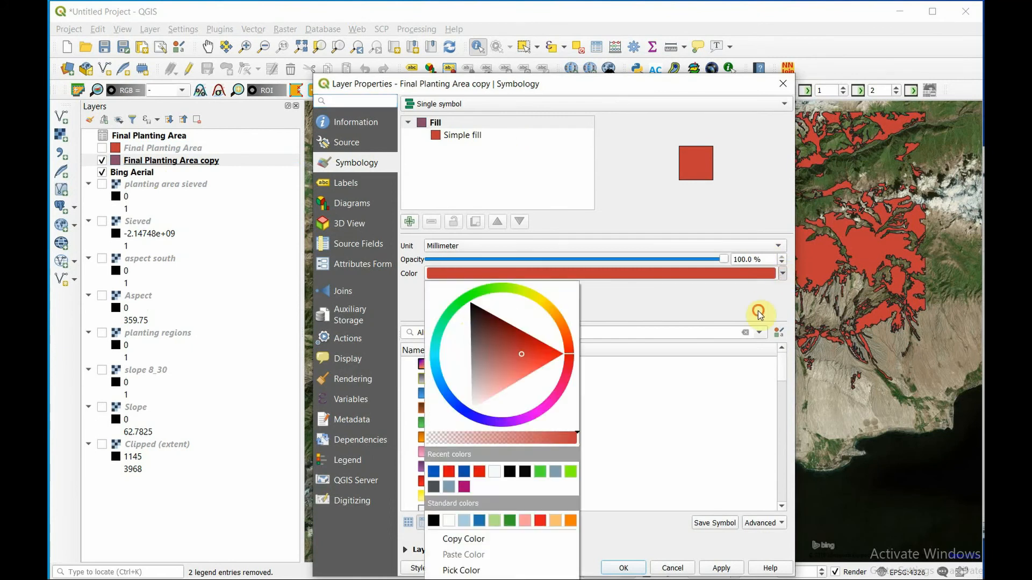
click(758, 312)
click(462, 135)
click(754, 269)
click(529, 284)
double_click(680, 325)
double_click(681, 325)
click(721, 569)
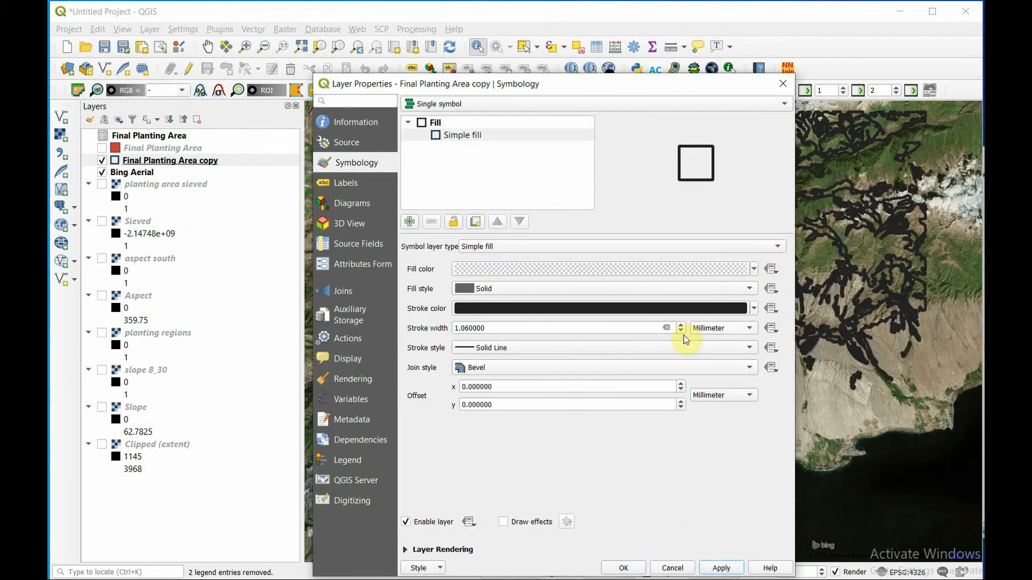
click(623, 568)
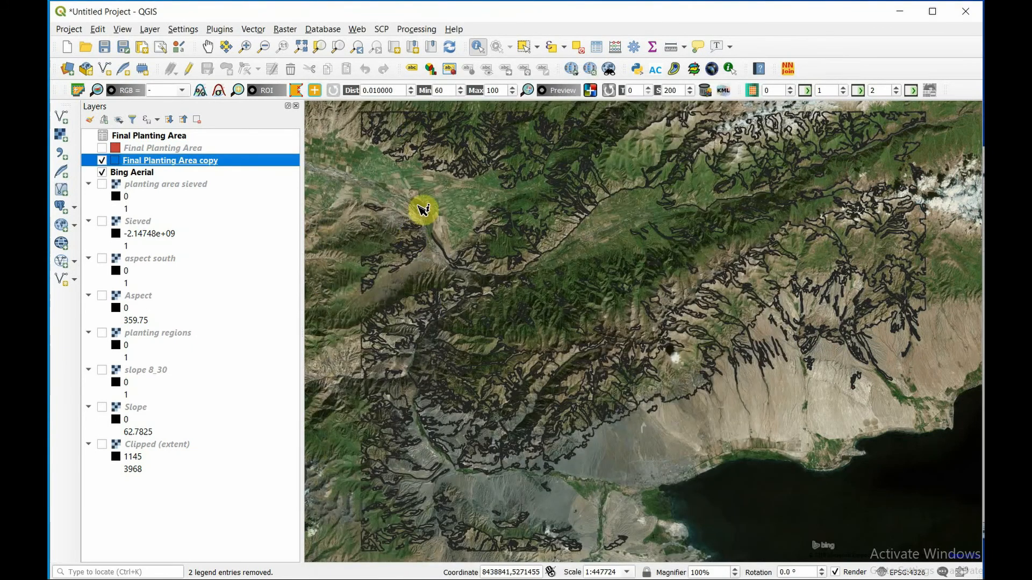
- Inspect the planting outlines against the aerial imagery and identify a large polygon north of the farmland to check its Area
scroll(423, 210, up, 2)
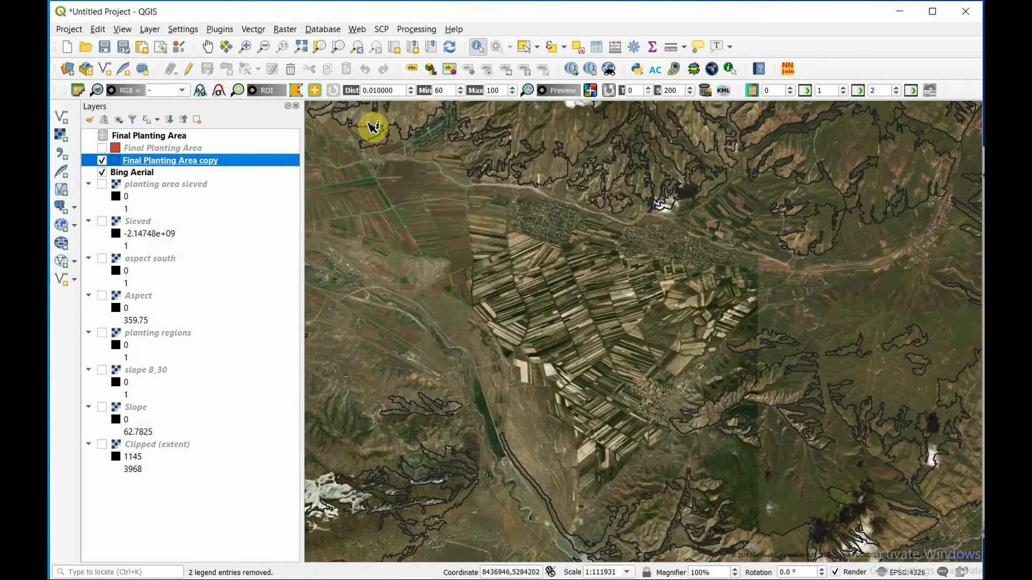
scroll(373, 126, up, 1)
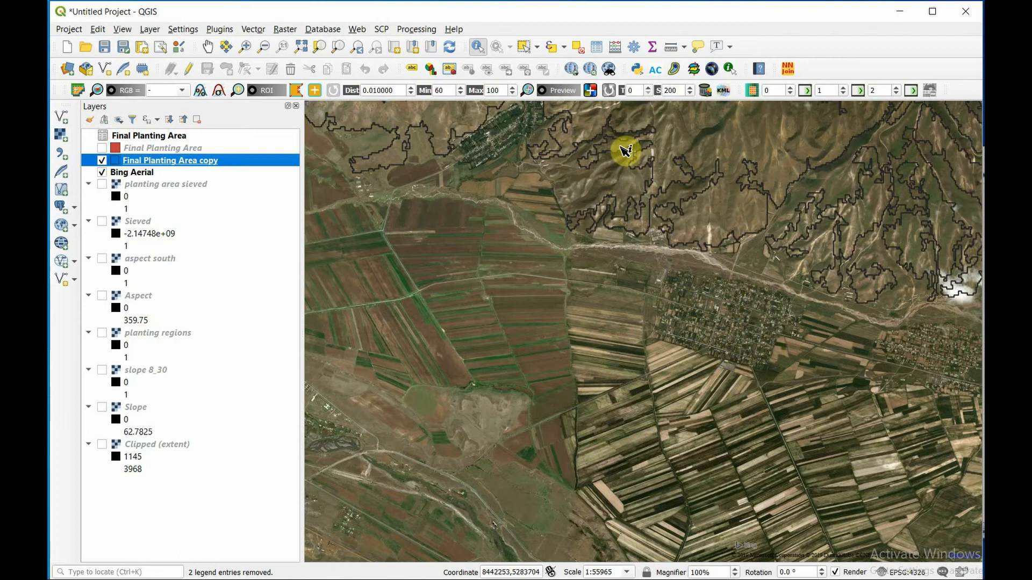
scroll(626, 152, up, 1)
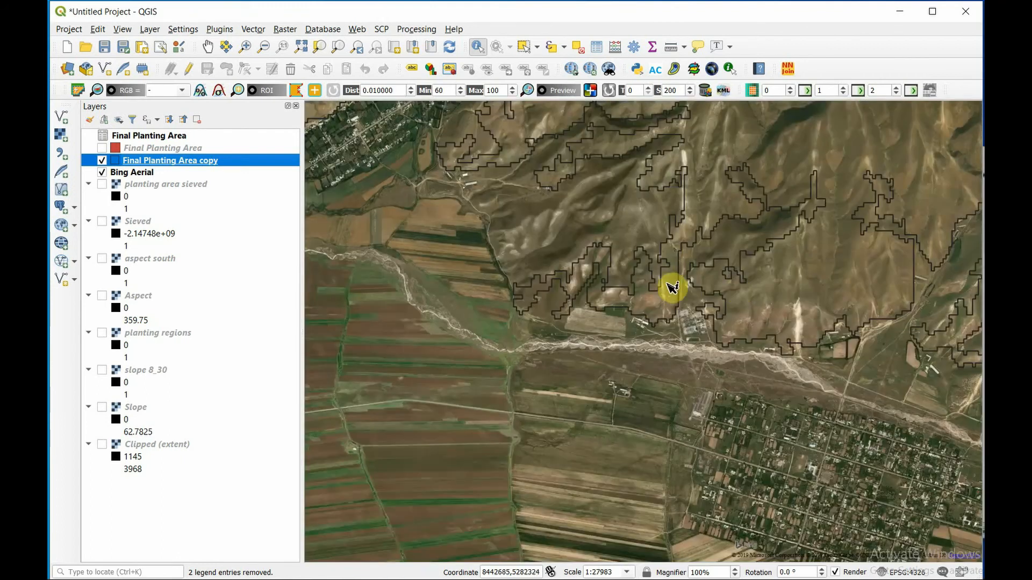
click(670, 295)
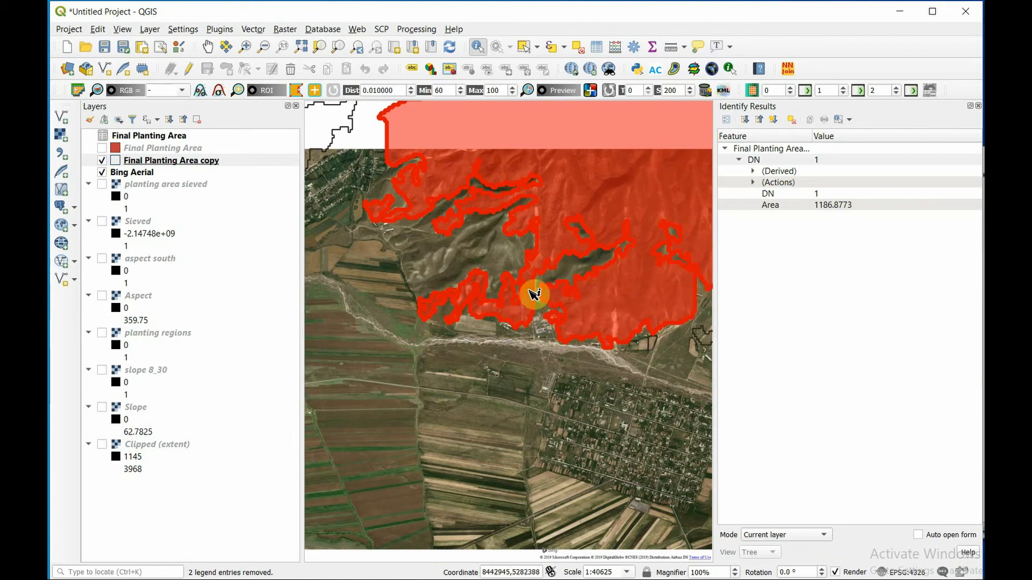
scroll(533, 334, down, 1)
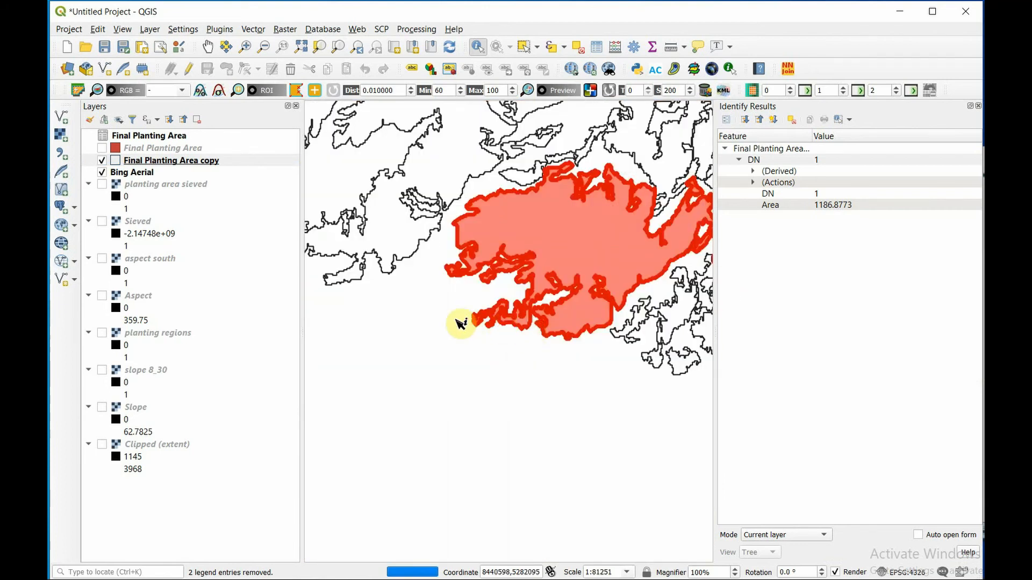
- Compare the identified large polygon with the village and farmland beside it on the imagery, and clear the identify selection
scroll(460, 323, up, 1)
scroll(438, 232, up, 1)
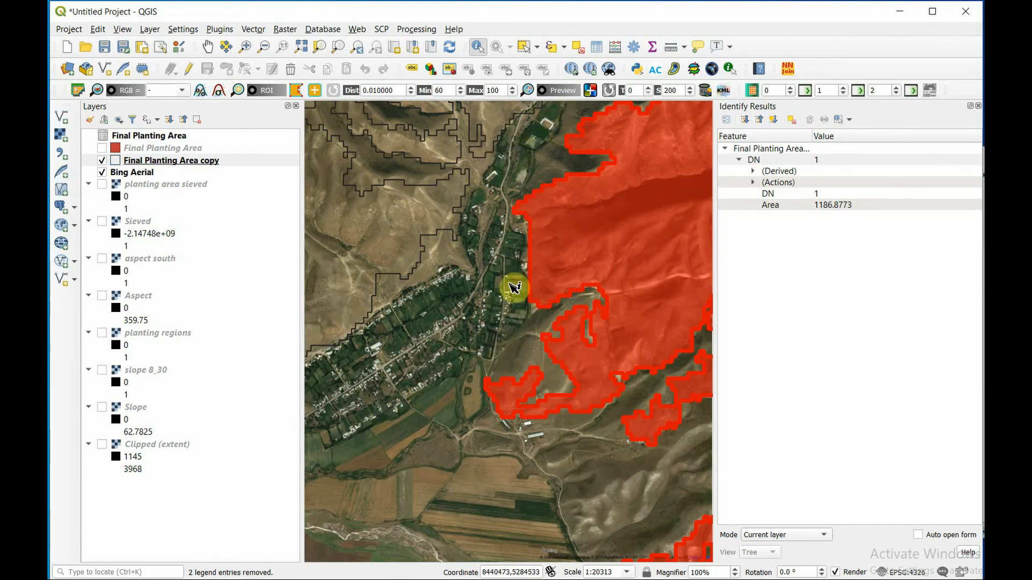
click(424, 311)
scroll(428, 318, down, 4)
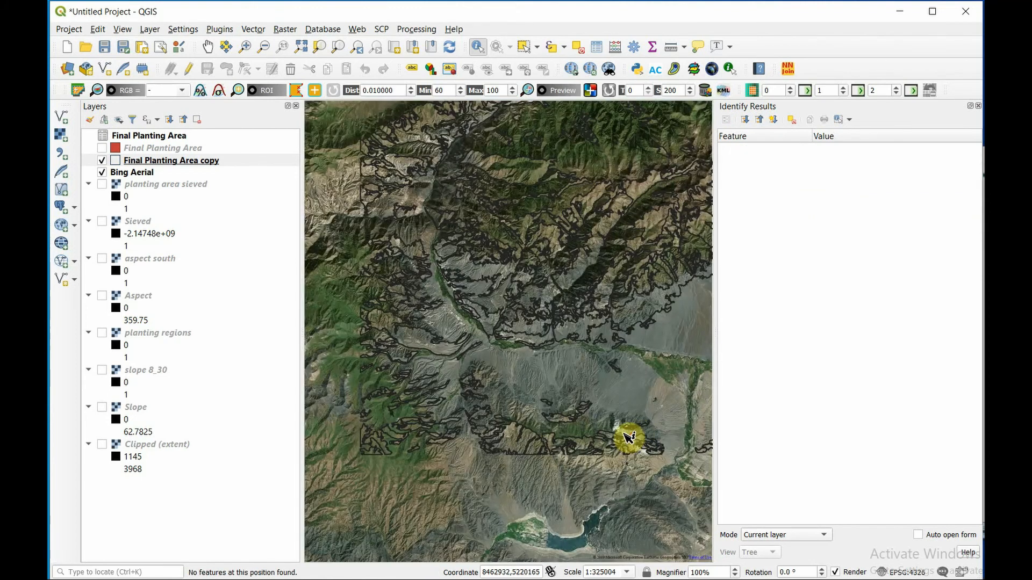
- Examine the planting outlines on the snow-streaked mountain ridges in the south of the study area against the aerial imagery
scroll(628, 437, up, 2)
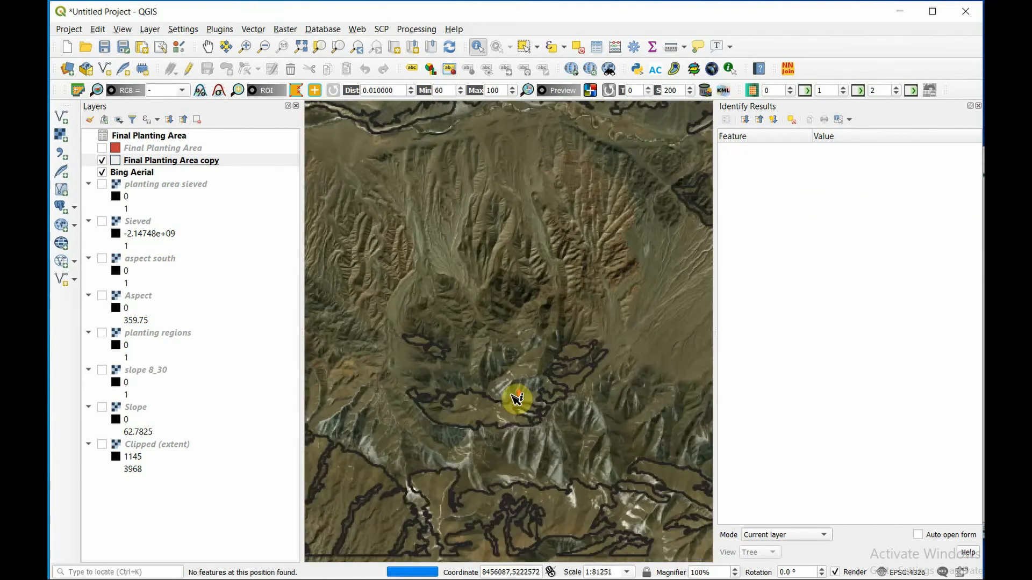
scroll(483, 429, up, 1)
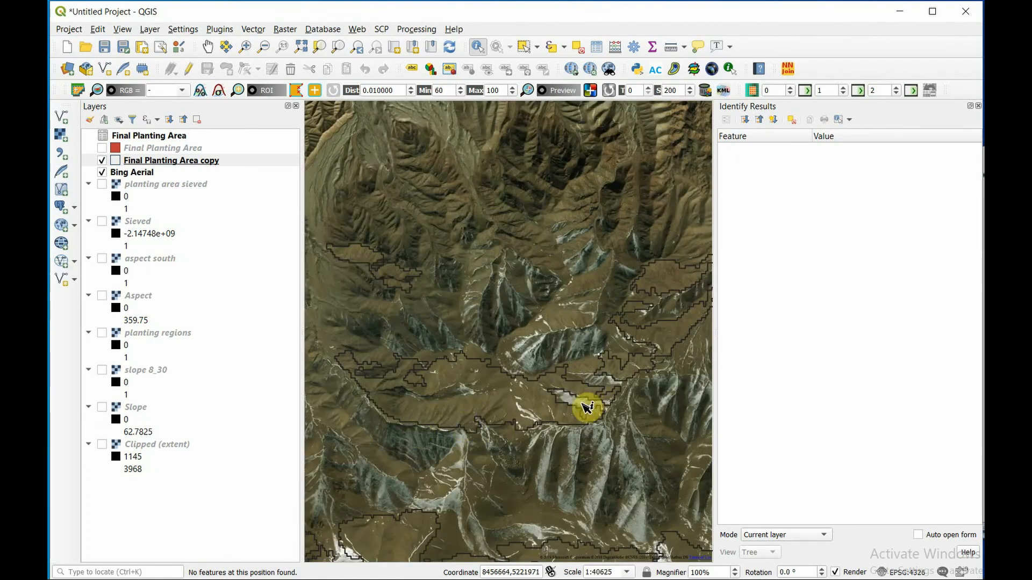
scroll(527, 439, up, 1)
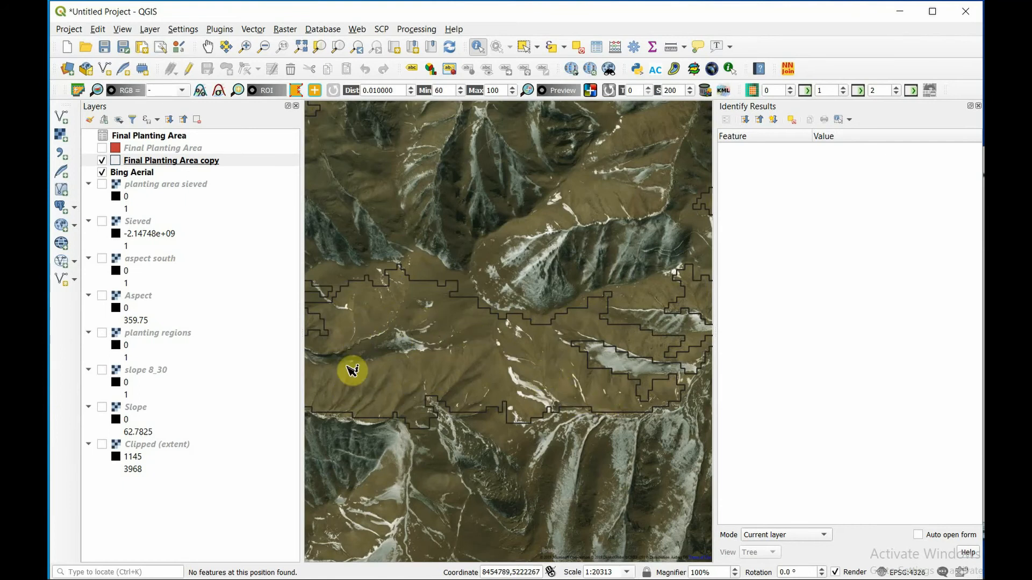
scroll(352, 371, down, 1)
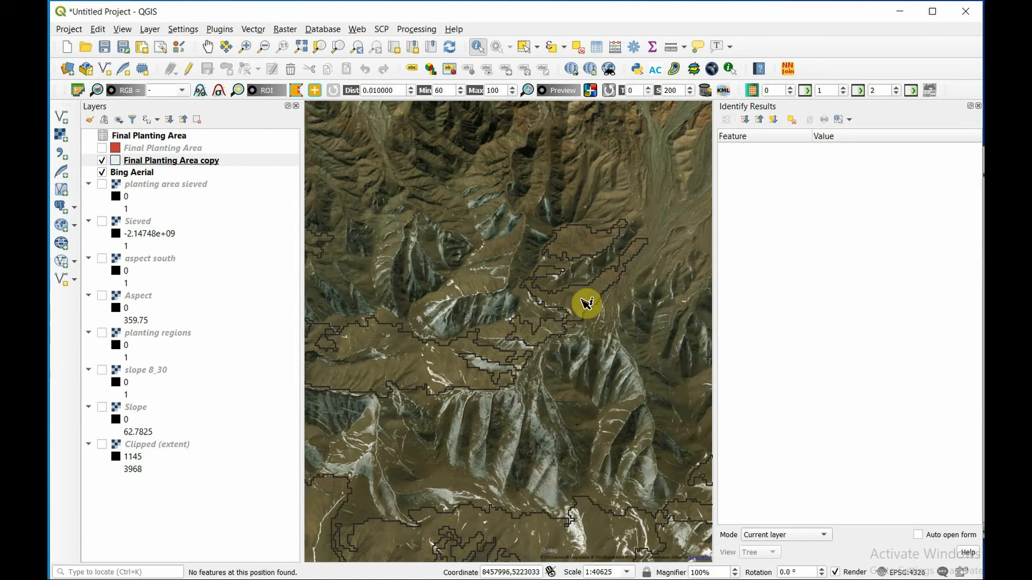
scroll(586, 304, up, 1)
scroll(586, 304, up, 1)
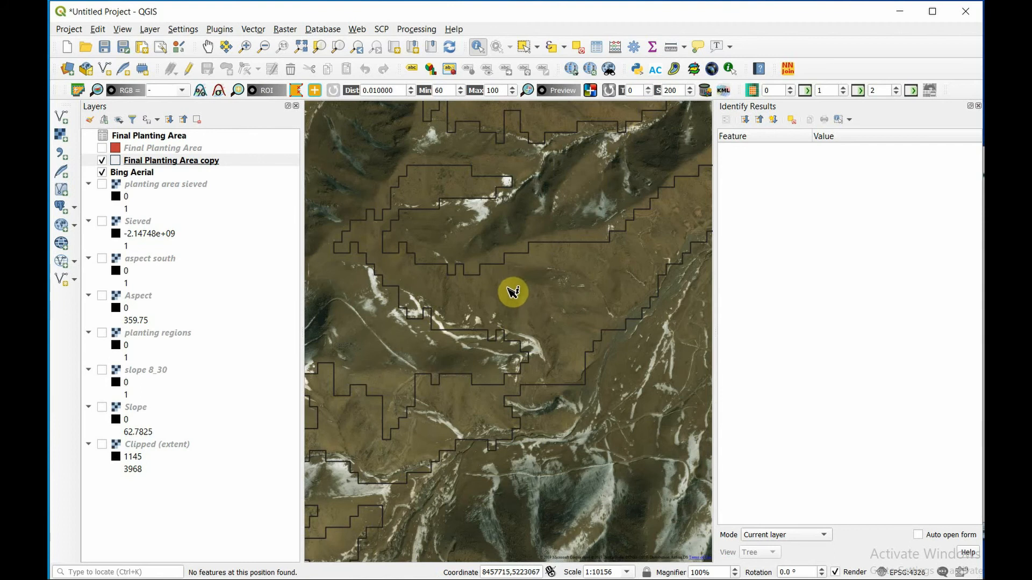
scroll(514, 291, down, 3)
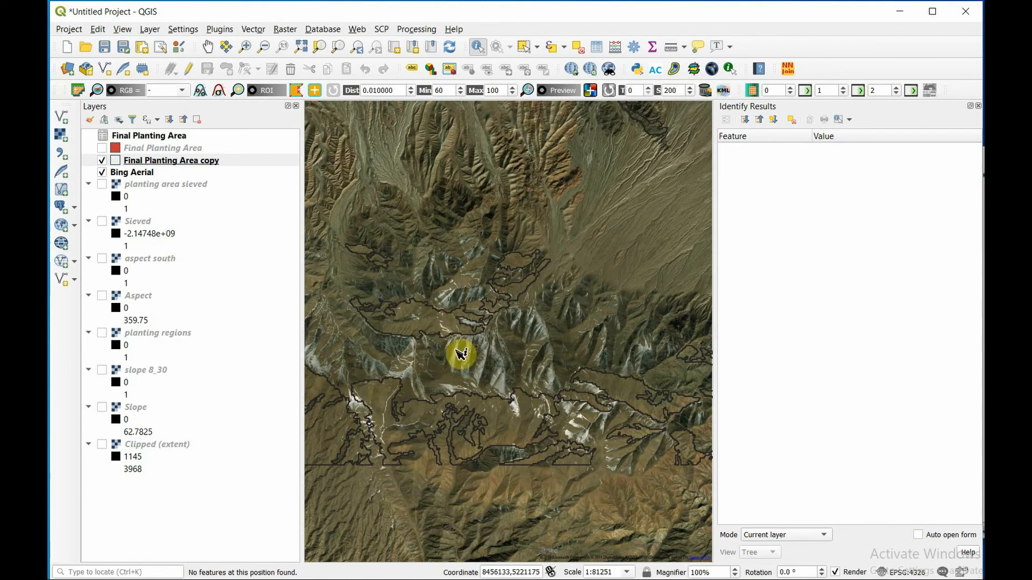
scroll(359, 232, up, 2)
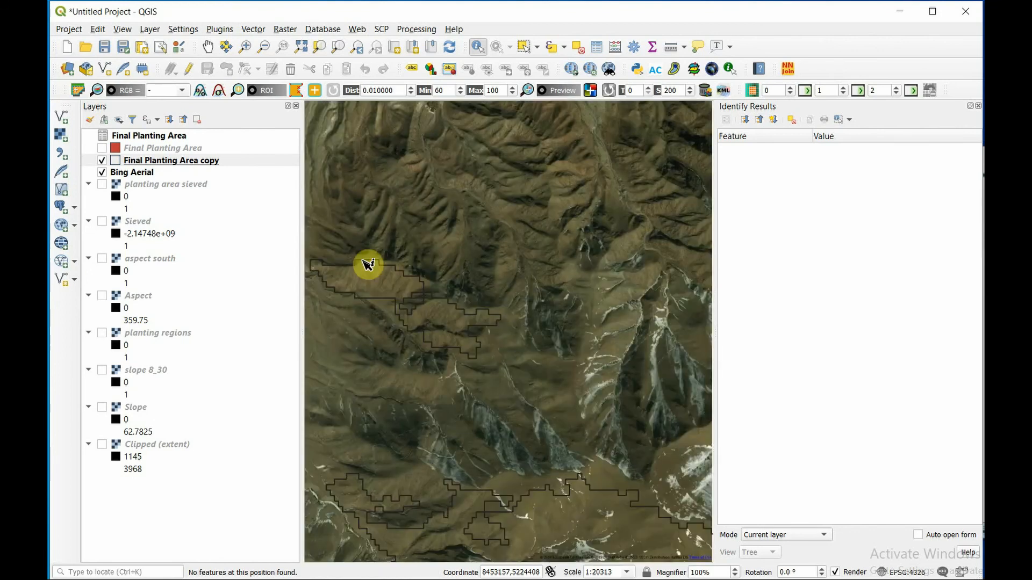
- Check the outlines bordering the cultivated river valley and zoom to the full extent of the Final Planting Area copy layer
scroll(368, 264, down, 2)
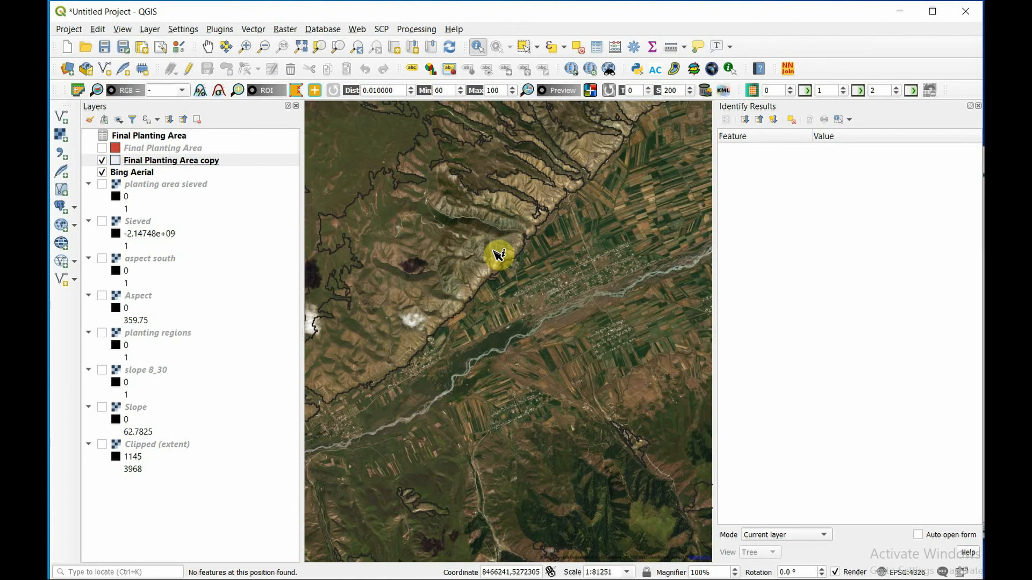
scroll(499, 256, down, 2)
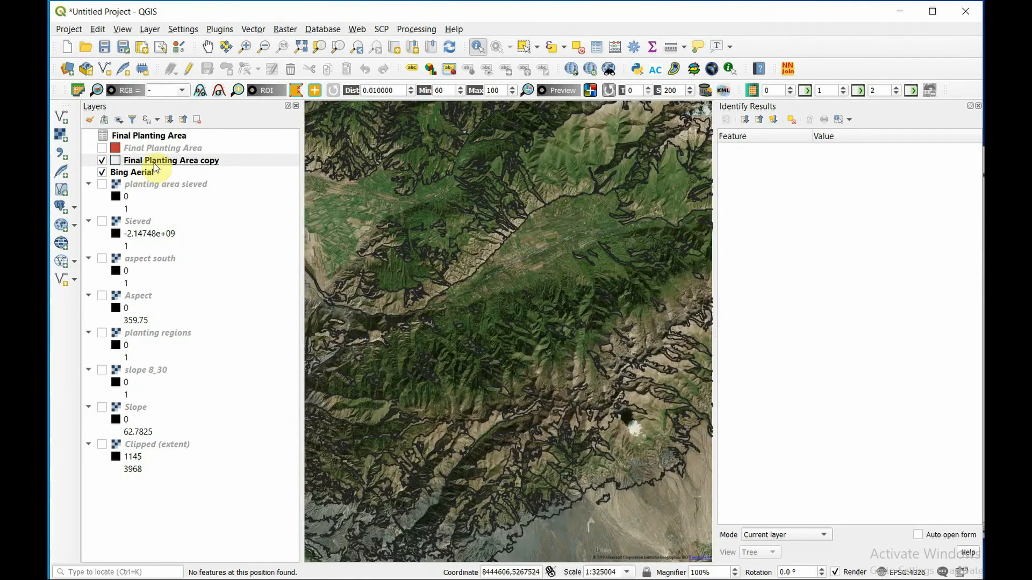
right_click(155, 168)
click(196, 161)
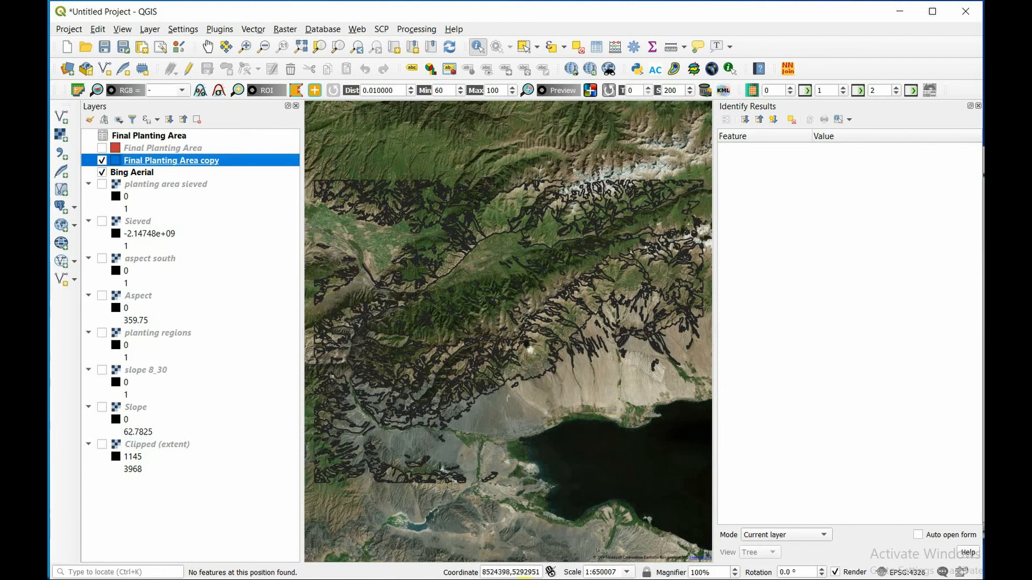
click(314, 579)
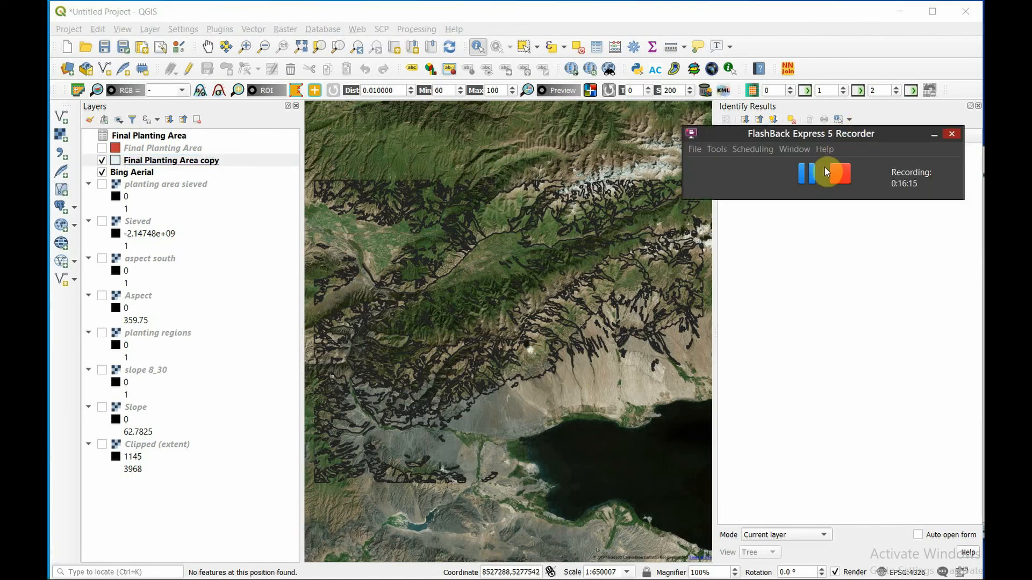